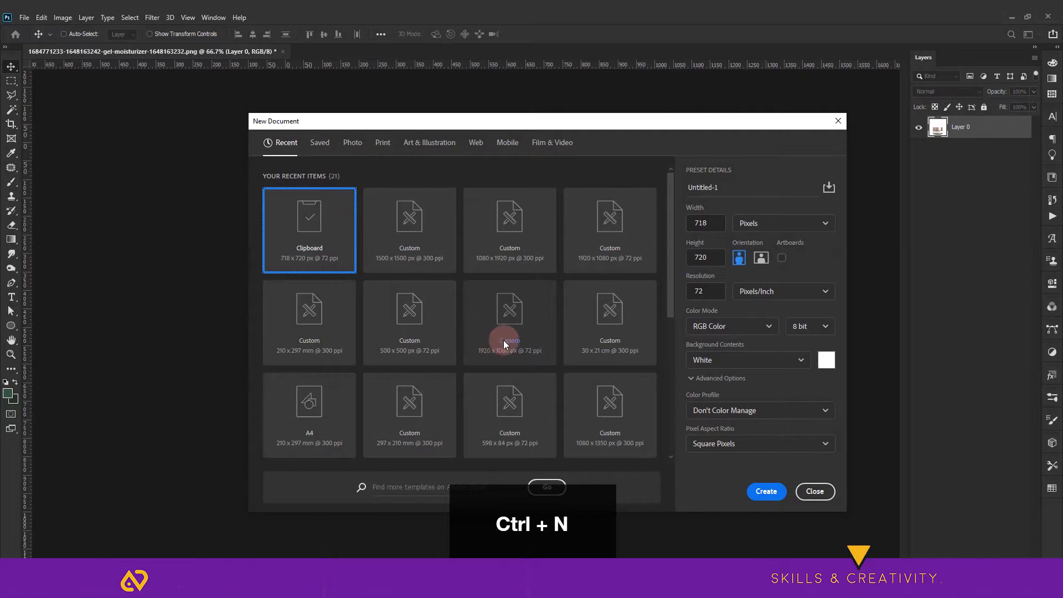
Step: Create a new document 1500 pixels wide and 1500 pixels high at a resolution of 300 pixels/inch
double_click(703, 223)
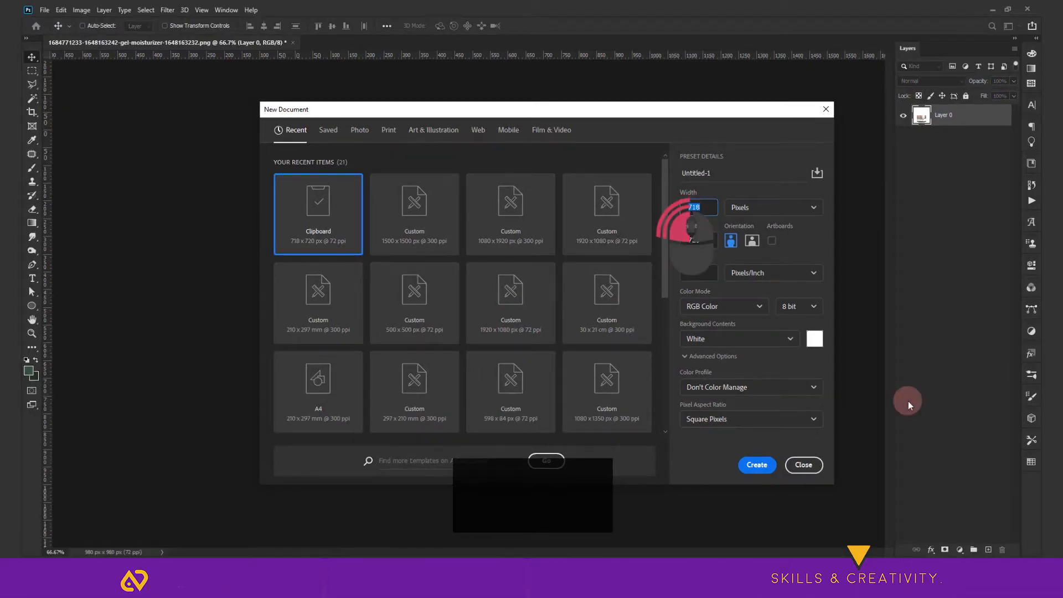
text(15)
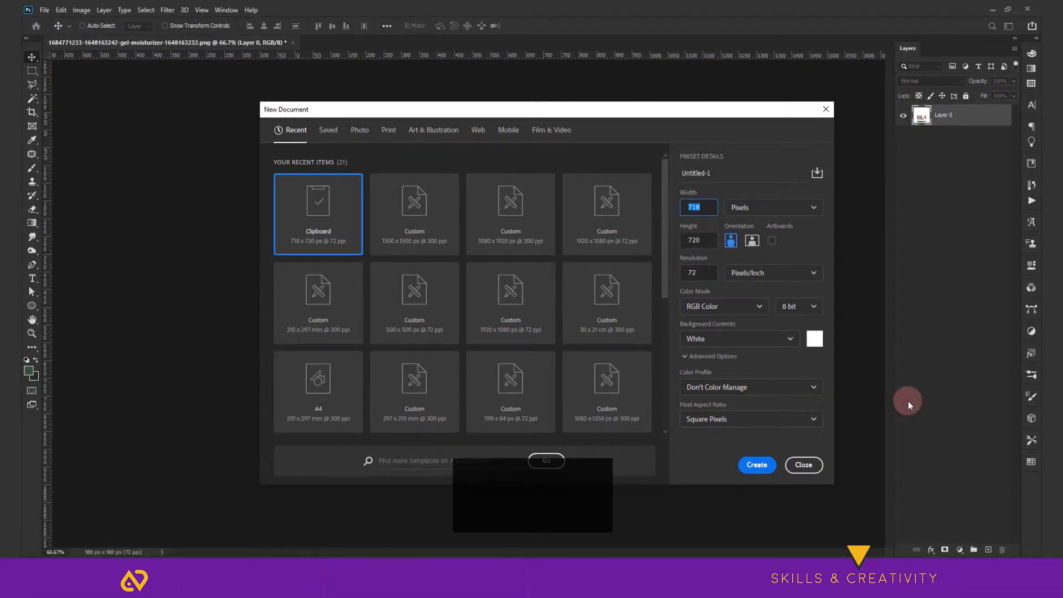
text(00)
click(909, 401)
key(Tab)
key(Tab)
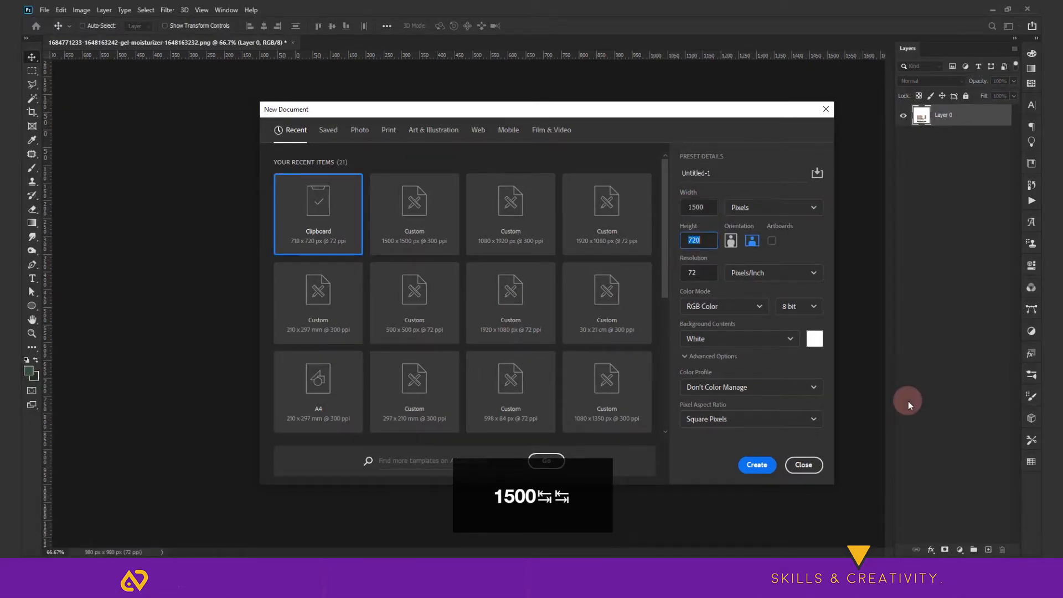
text(1500)
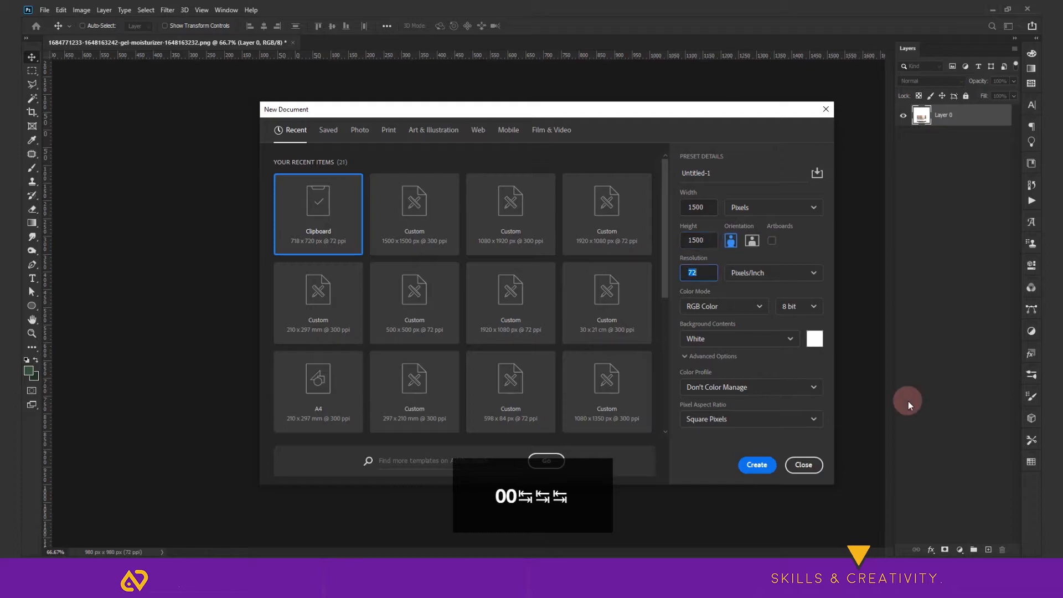
text(300)
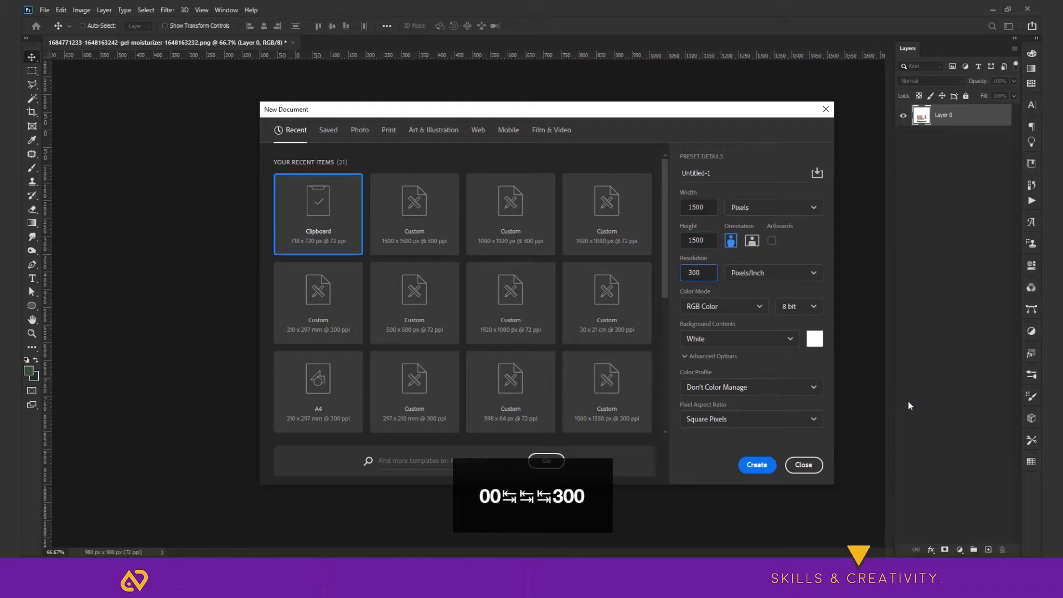
key(Return)
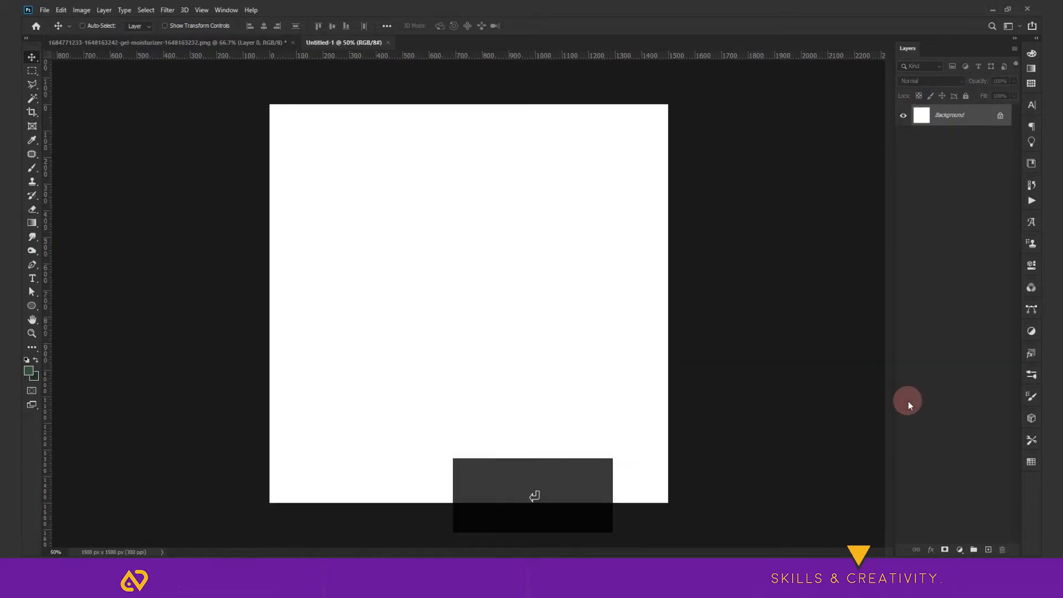
Step: Fill the Background layer with the dark green background colour #203324
key(v)
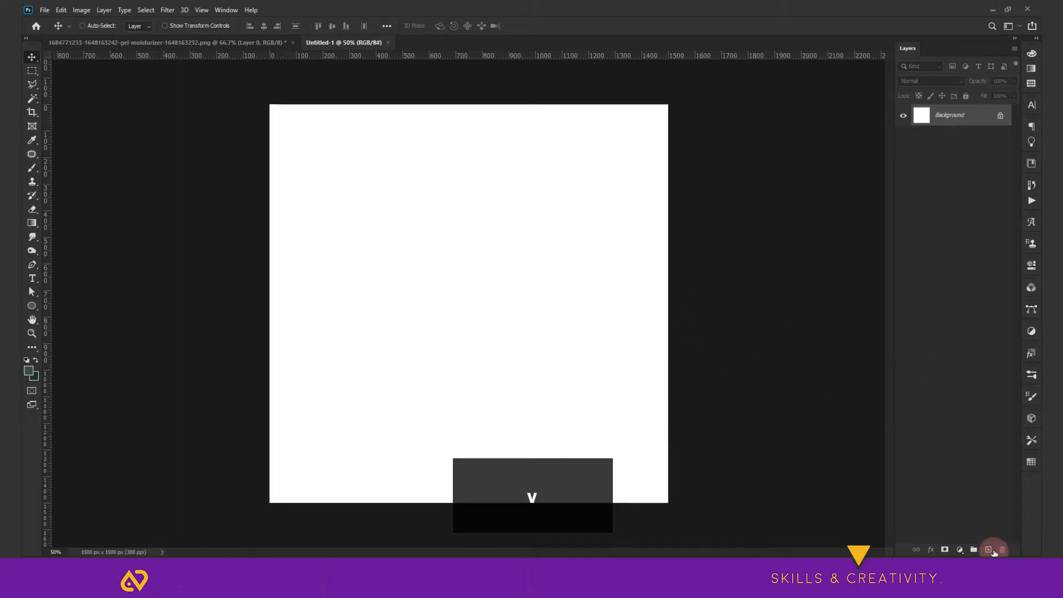
click(33, 381)
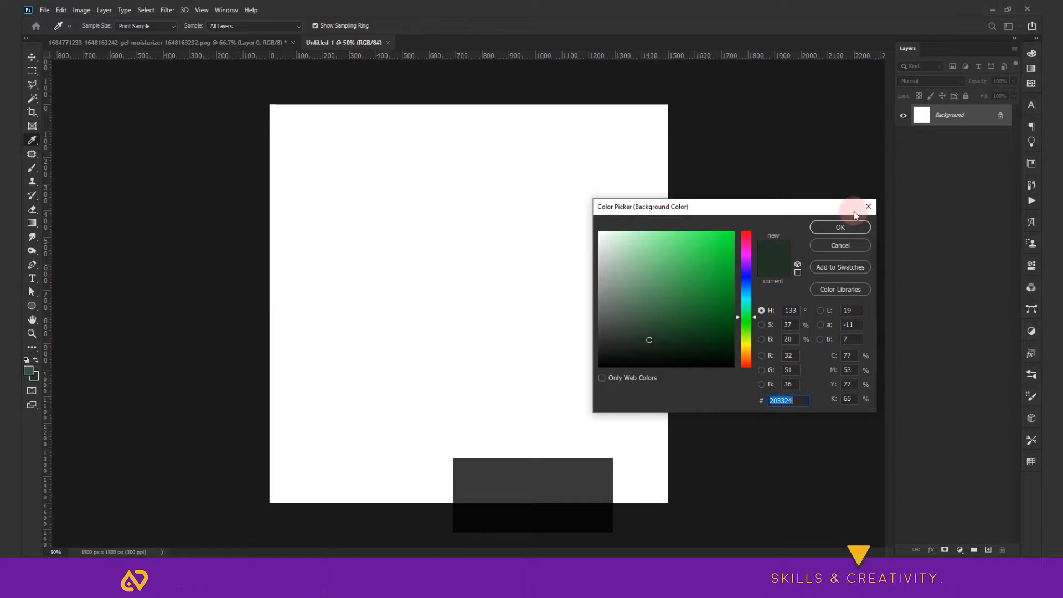
click(859, 246)
key(alt+BackSpace)
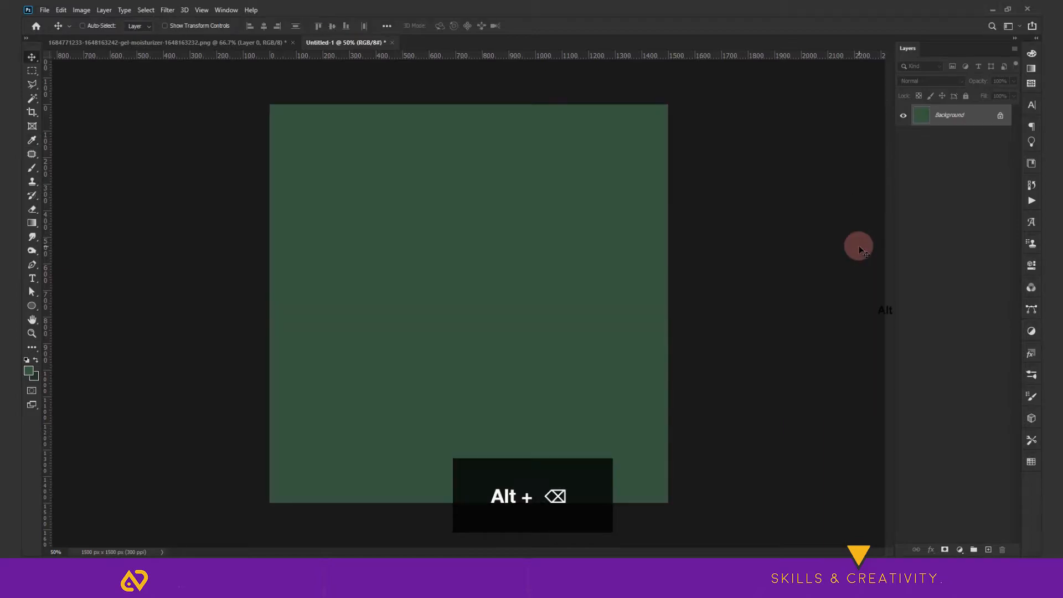
key(ctrl+BackSpace)
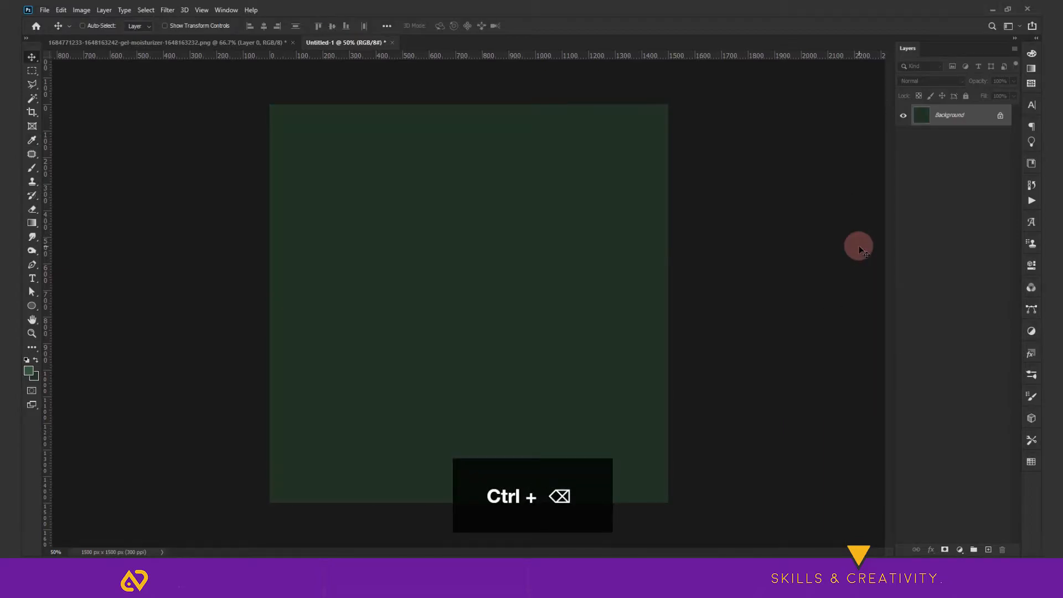
key(v)
Step: Add a new layer and choose a soft round brush for painting
click(988, 549)
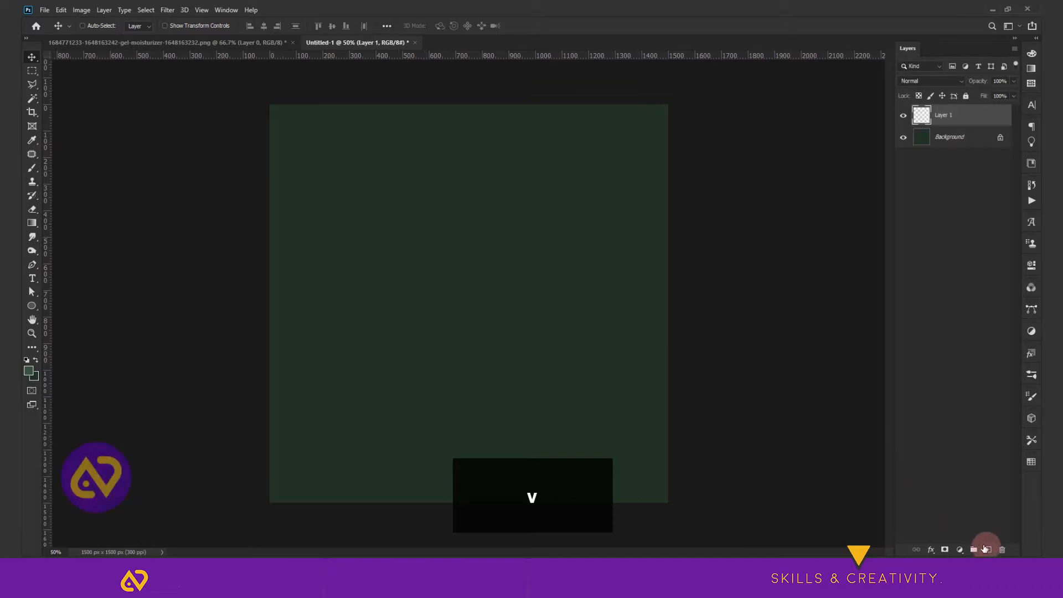
key(b)
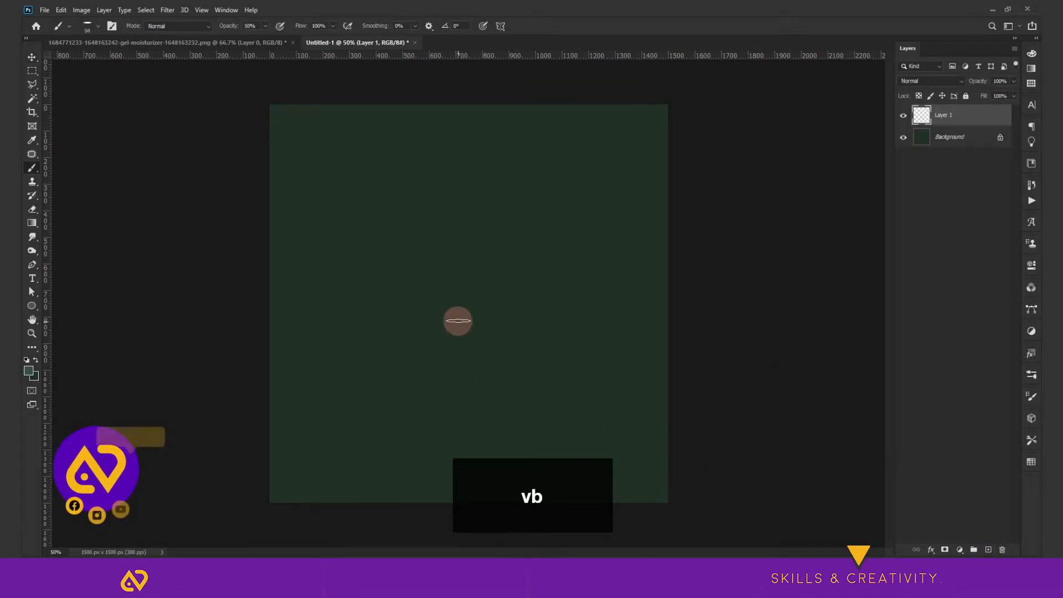
click(89, 26)
click(145, 105)
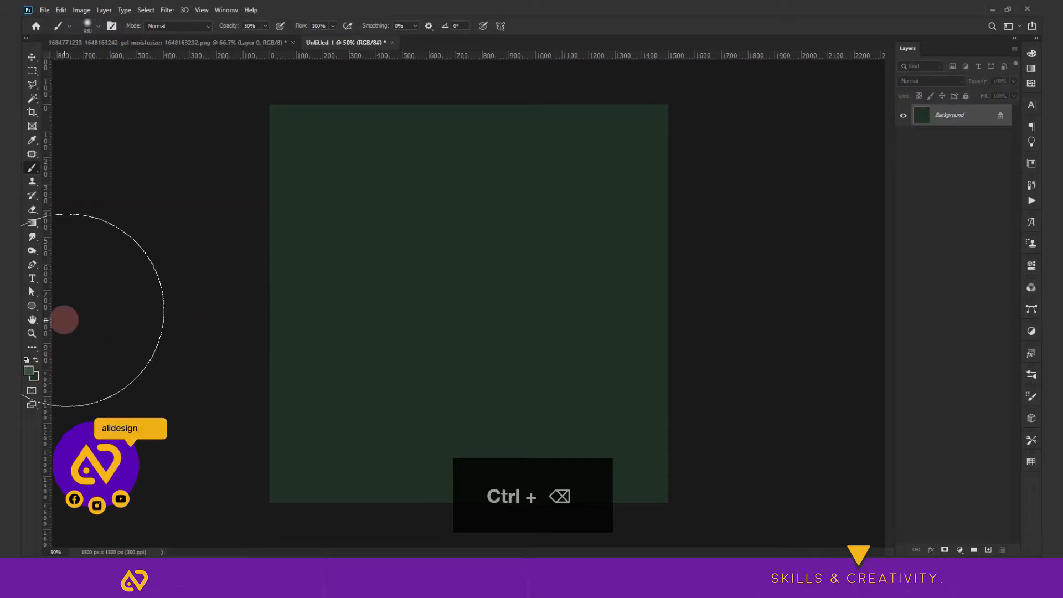
Step: Try a single dab with the Soft Round brush near the centre of the Background layer
key(ctrl+b)
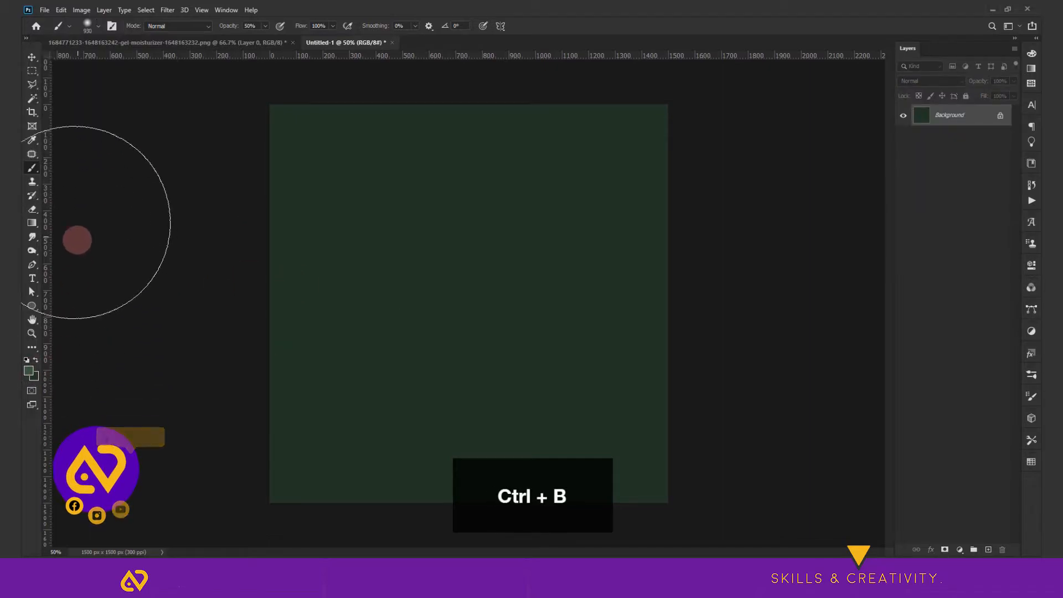
click(36, 173)
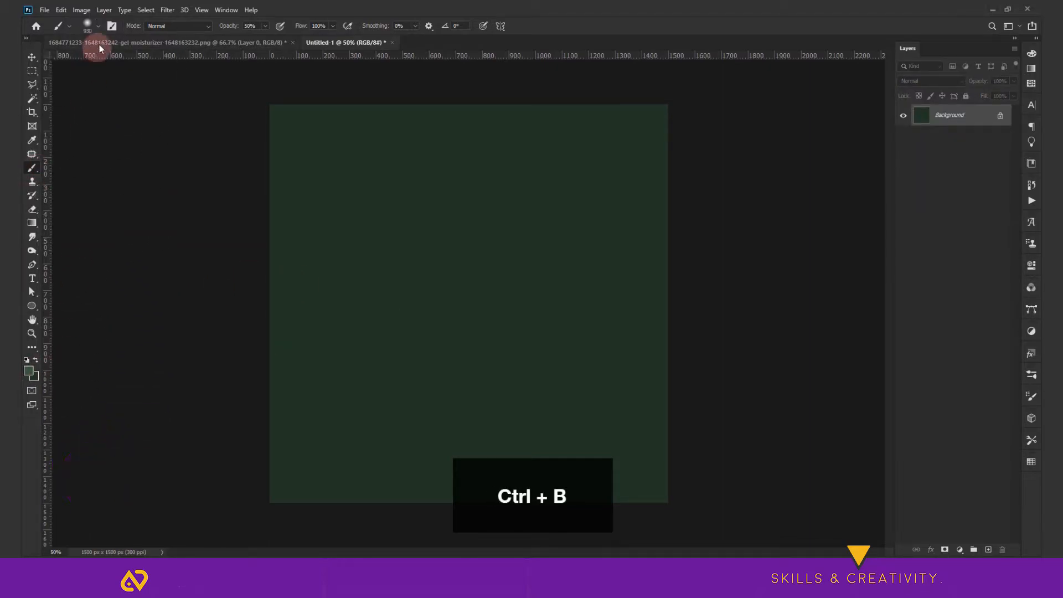
click(99, 27)
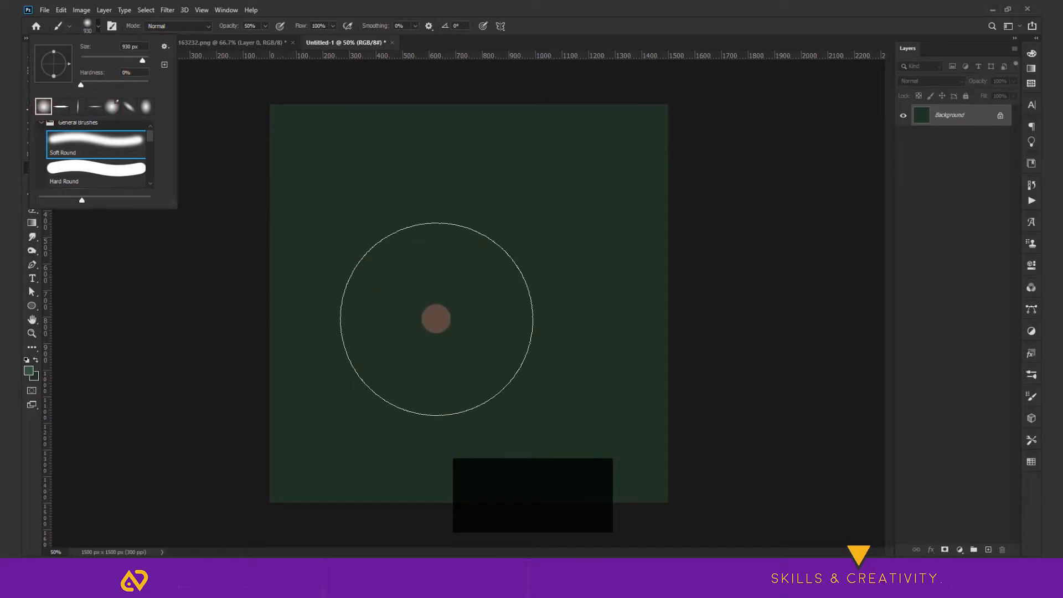
click(436, 319)
key(ctrl+z)
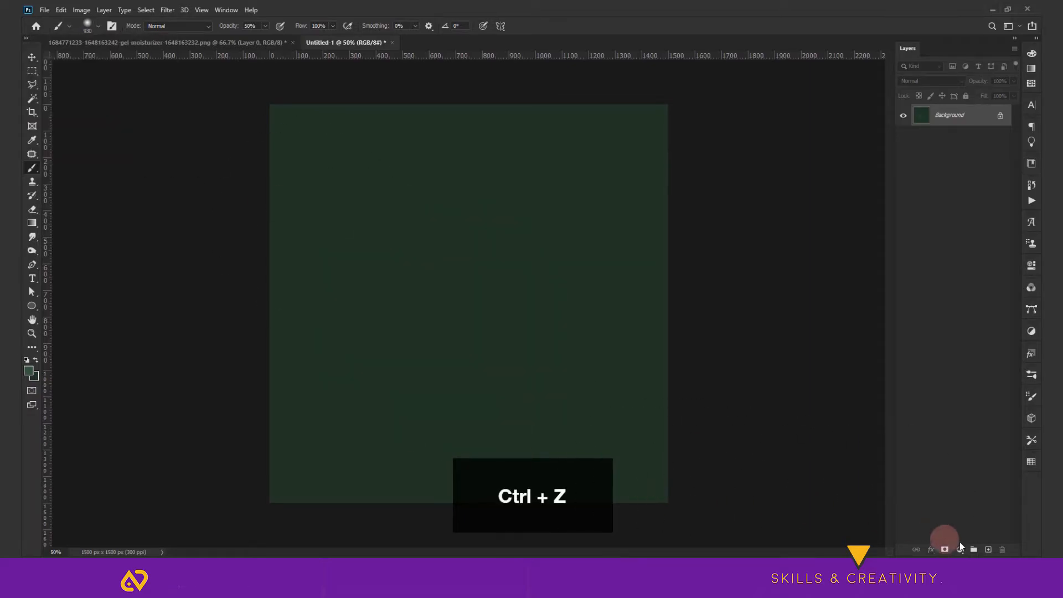
Step: Paint a soft lighter green glow at the canvas centre on a new layer, using a brush of about 1226 px
click(987, 549)
alt+drag(448, 307, 649, 447)
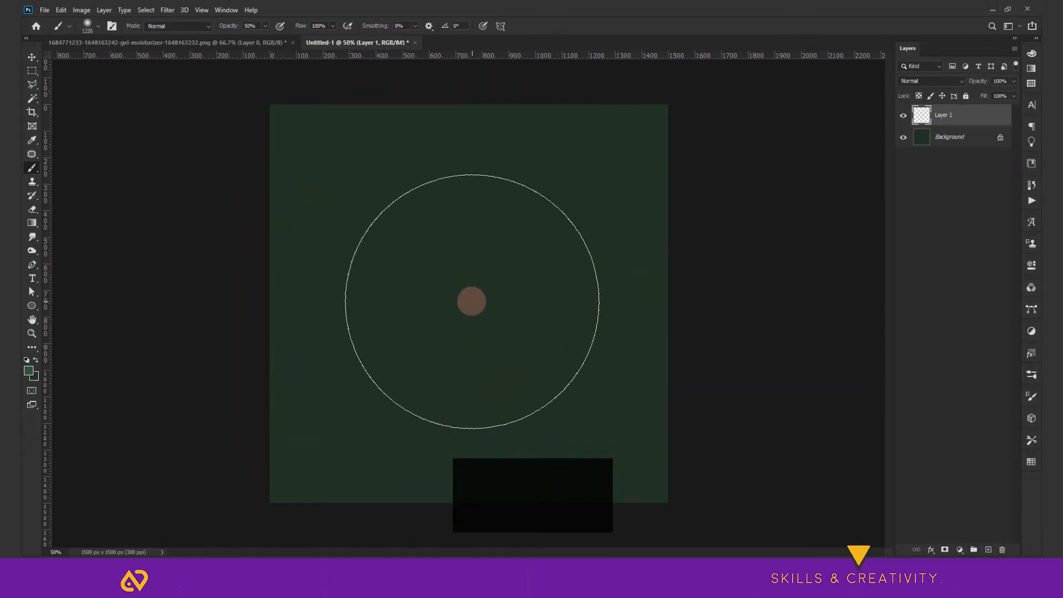
click(467, 301)
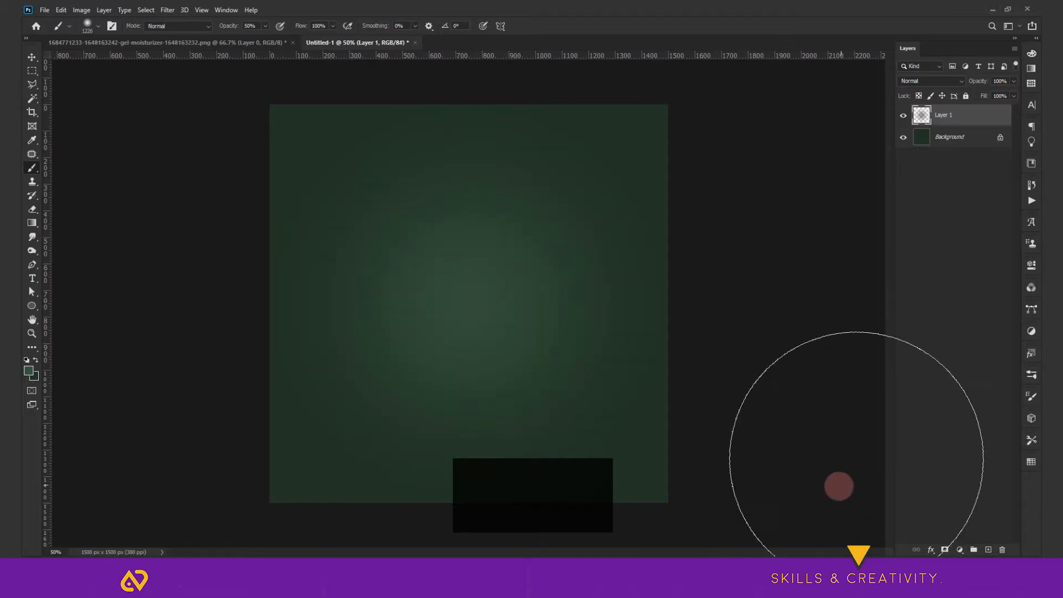
Step: Scale the glow layer to about 117% around its centre and move it slightly upward
key(ctrl+t)
alt+shift+drag(668, 303, 702, 302)
key(ctrl+z)
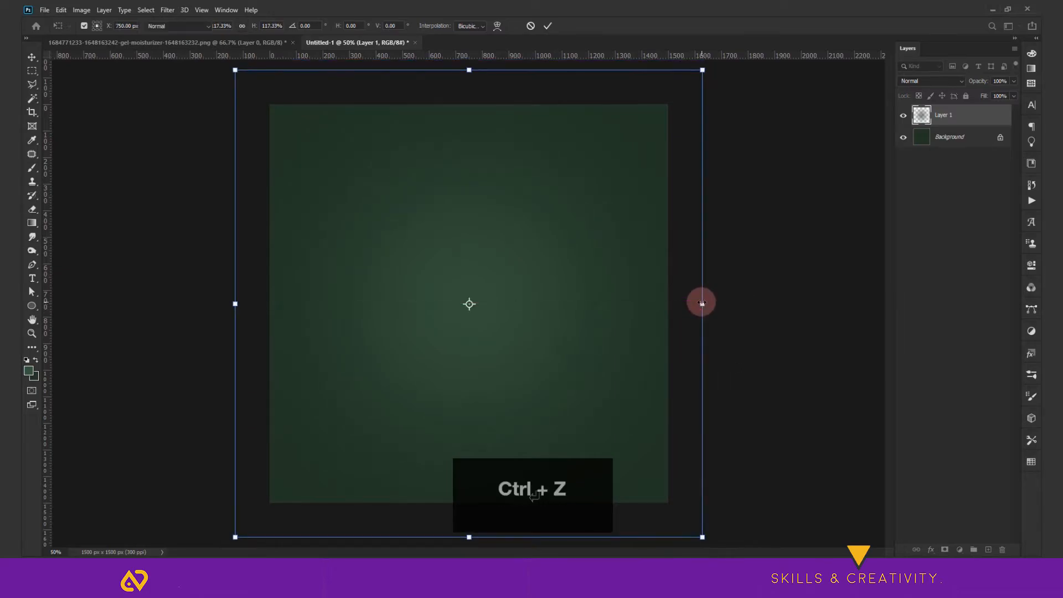
key(v)
drag(480, 310, 479, 302)
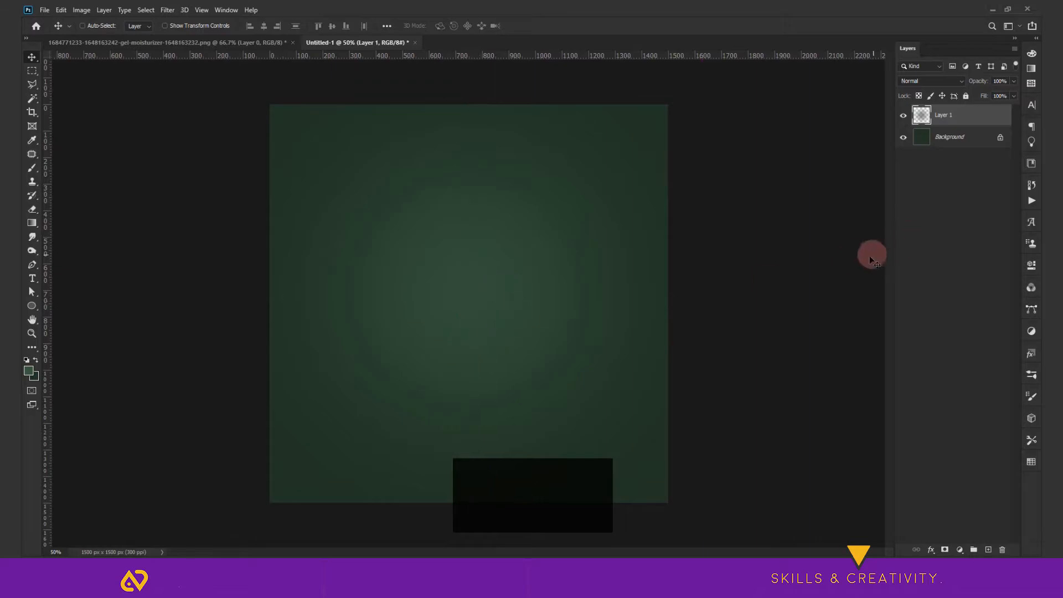
Step: Merge the glow layer and the Background into a single layer
click(952, 139)
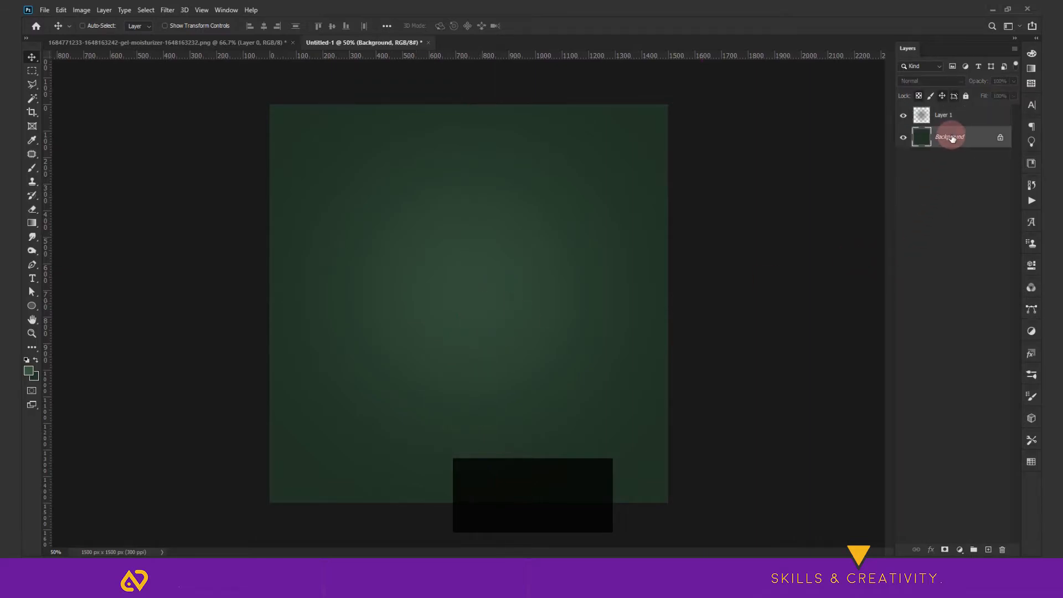
ctrl+click(951, 115)
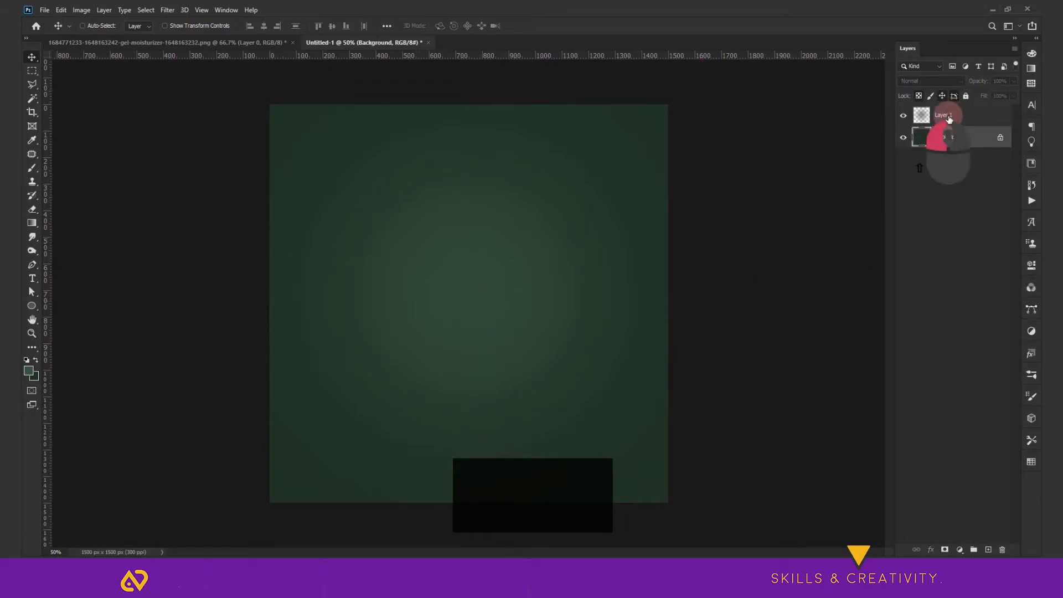
key(ctrl+e)
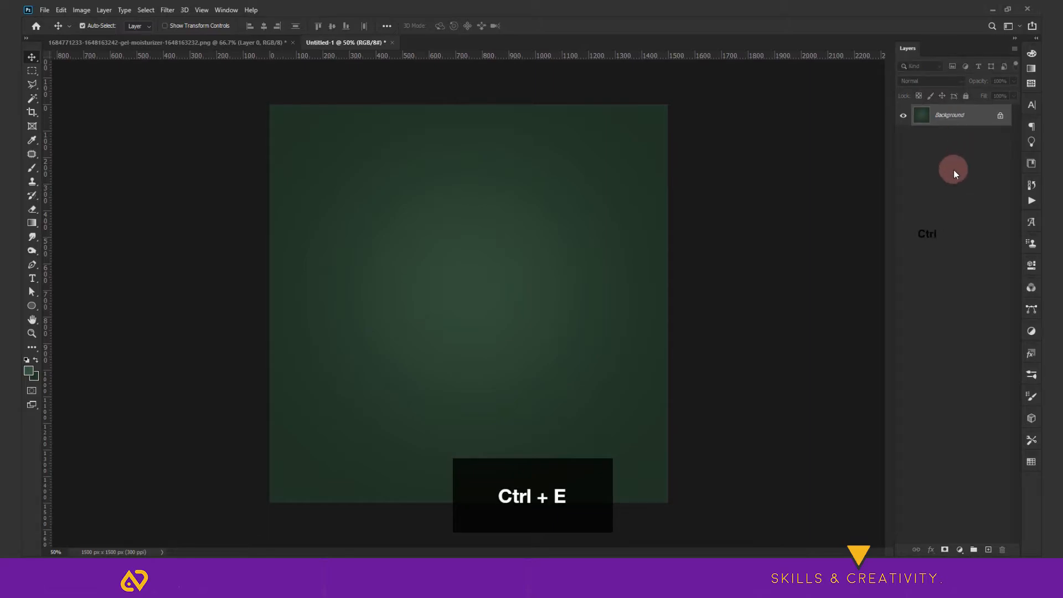
Step: Duplicate the merged background and squash the copy to about 31.6% height against the canvas's lower edge to form a floor
key(ctrl+t)
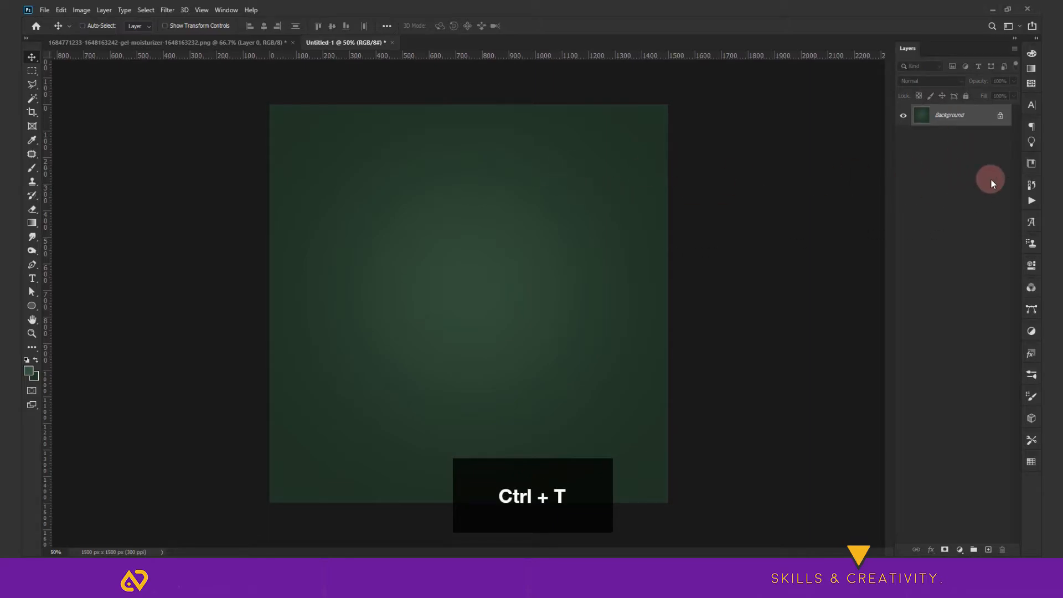
key(ctrl+j)
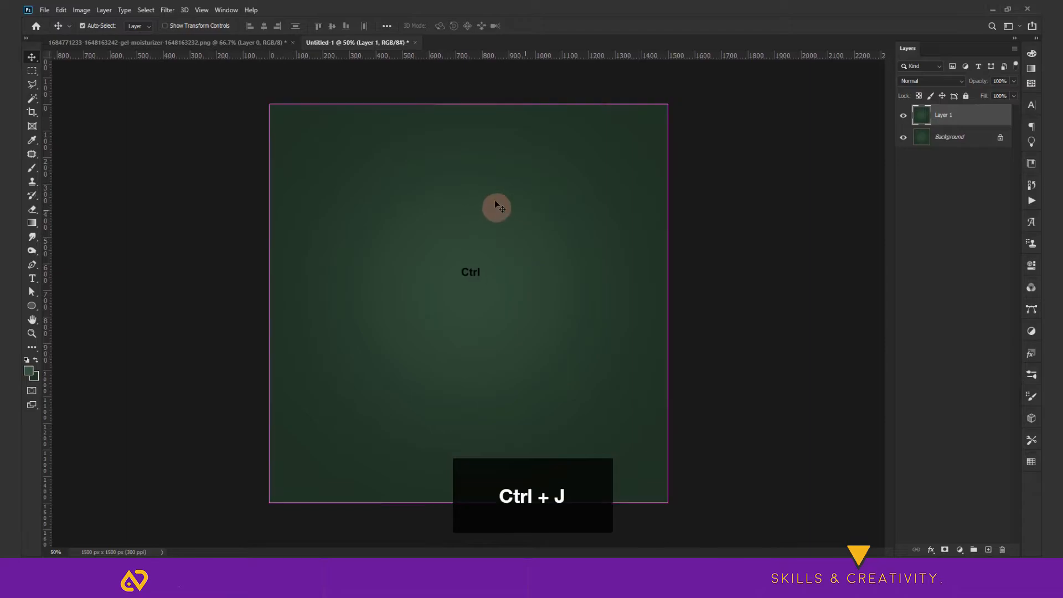
key(ctrl+t)
drag(469, 104, 472, 380)
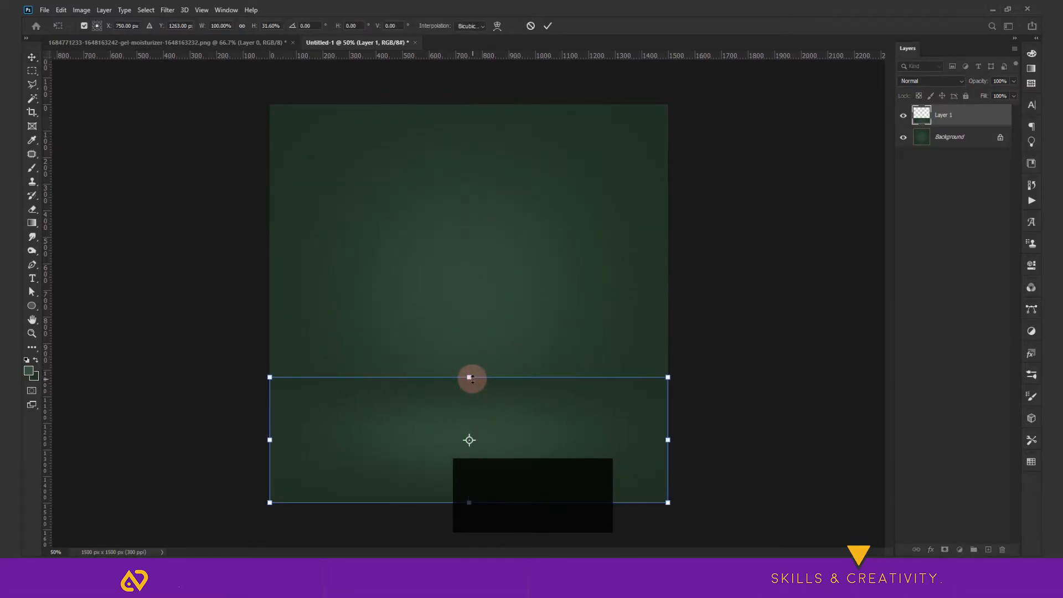
key(Return)
Step: Stretch the floor strip's upper edge slightly upward, to about 100.8% height
key(ctrl+t)
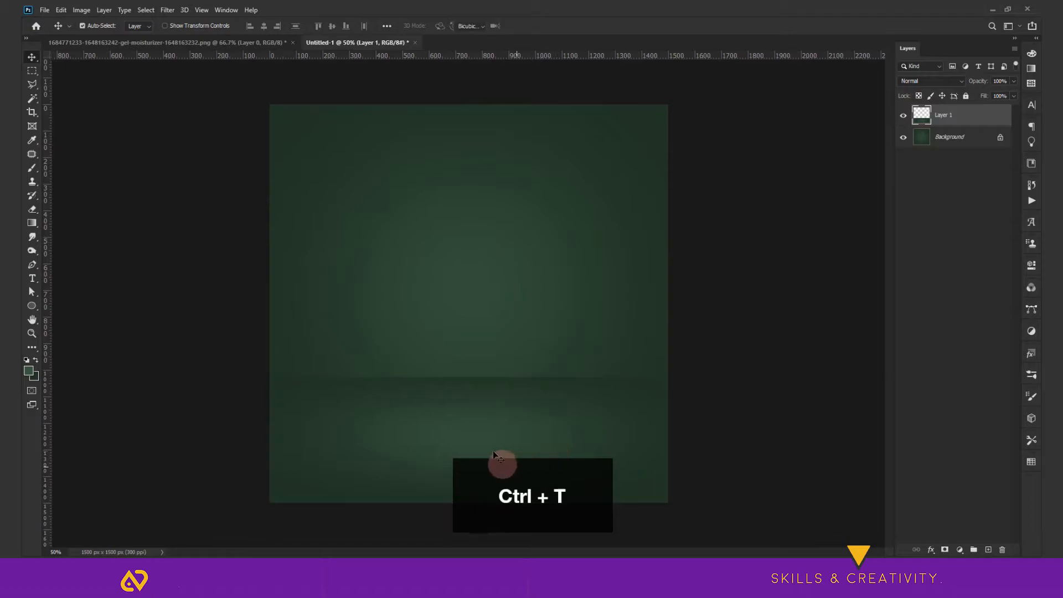
drag(472, 377, 473, 375)
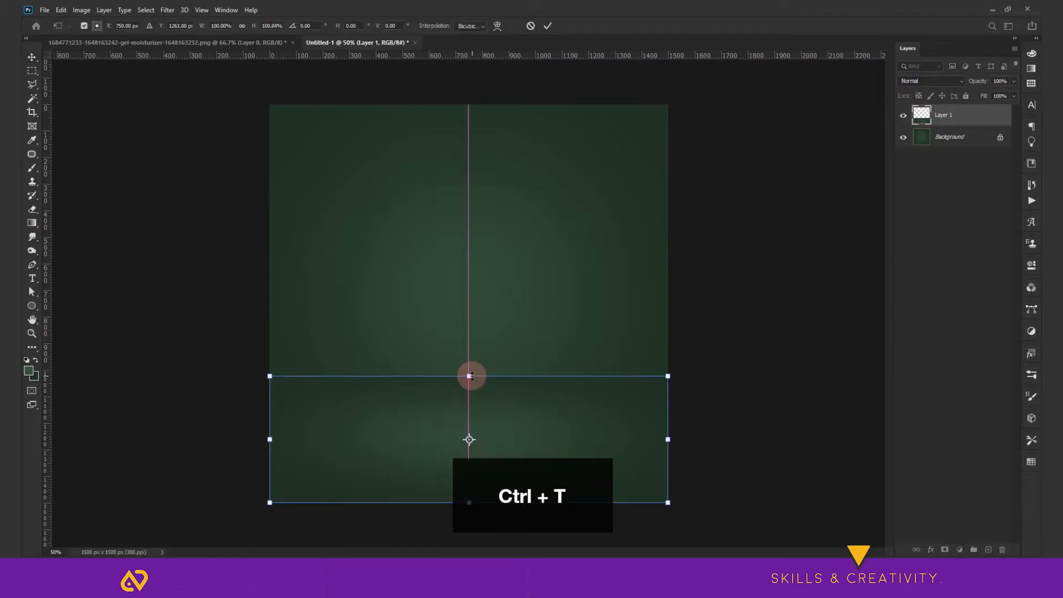
key(Return)
key(v)
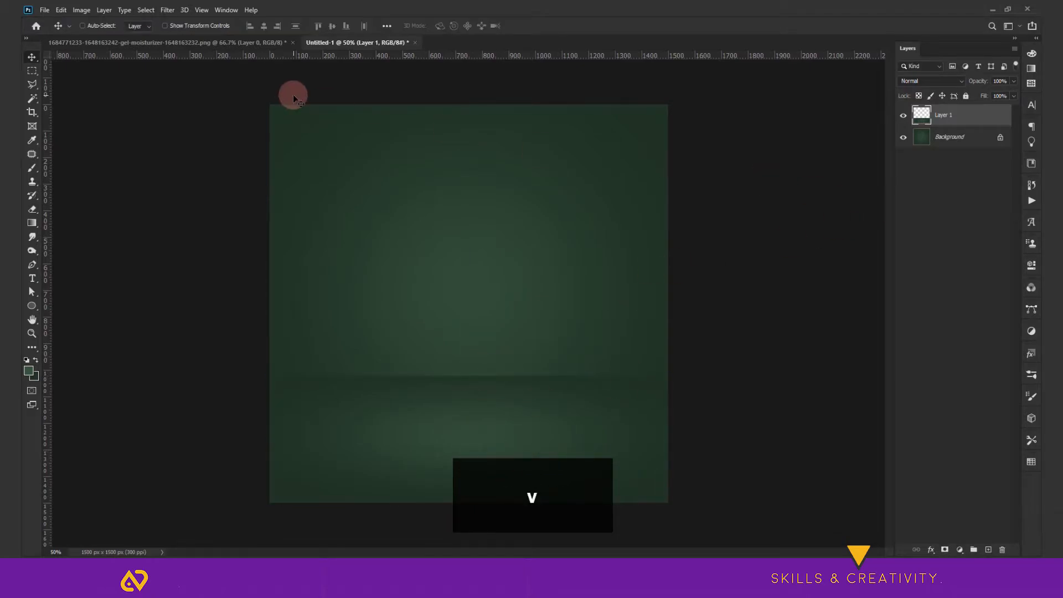
Step: Apply a Gaussian Blur with a radius of 6.6 pixels to the floor strip layer
click(166, 9)
mouse_move(189, 128)
click(320, 171)
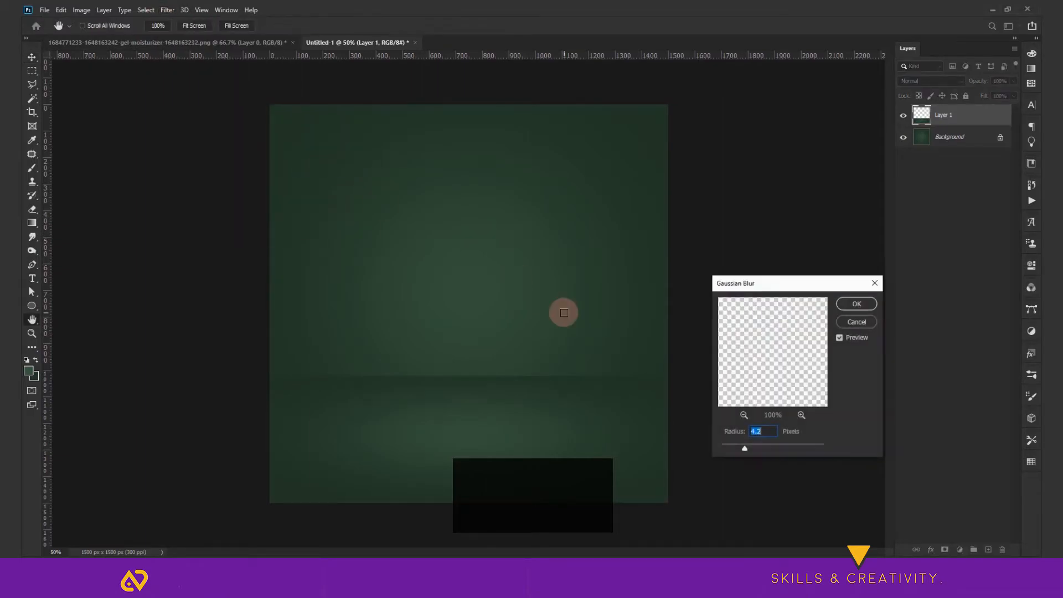
drag(745, 446, 754, 448)
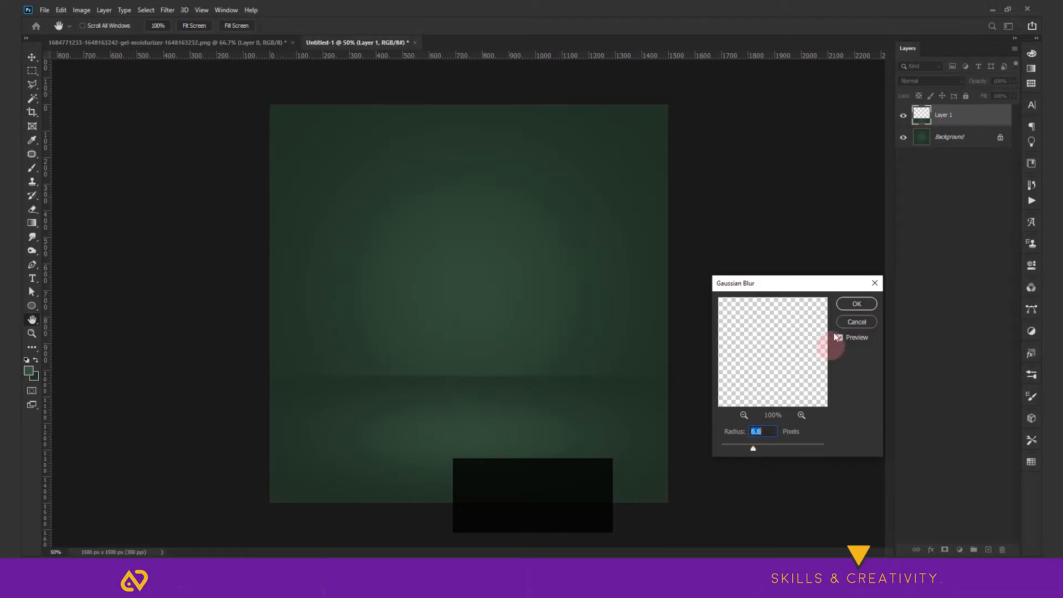
click(855, 305)
key(v)
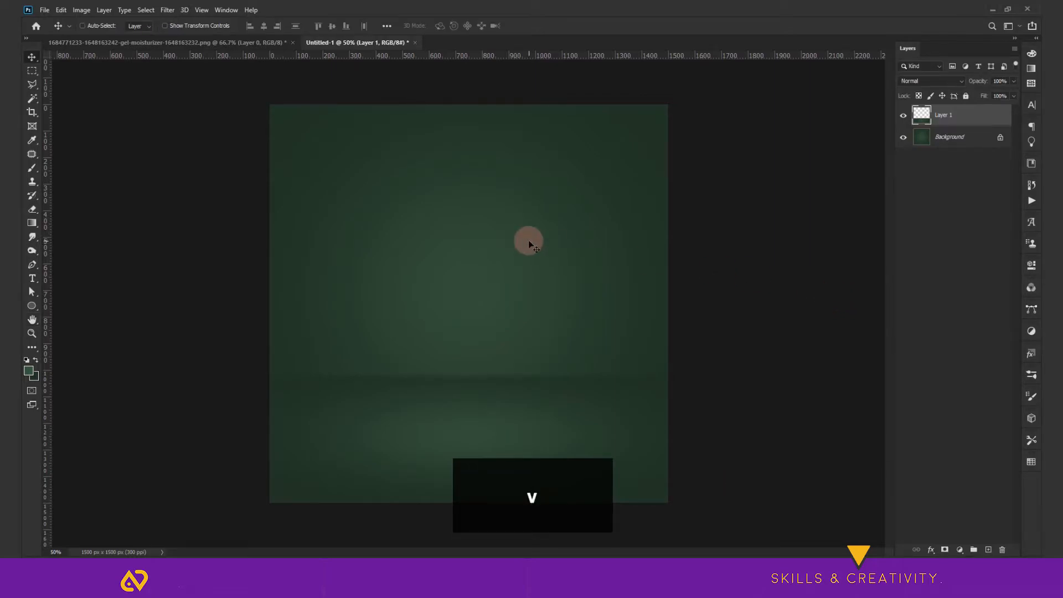
Step: Switch to the gel moisturizer image and select the jar automatically with the Subject selection
click(247, 43)
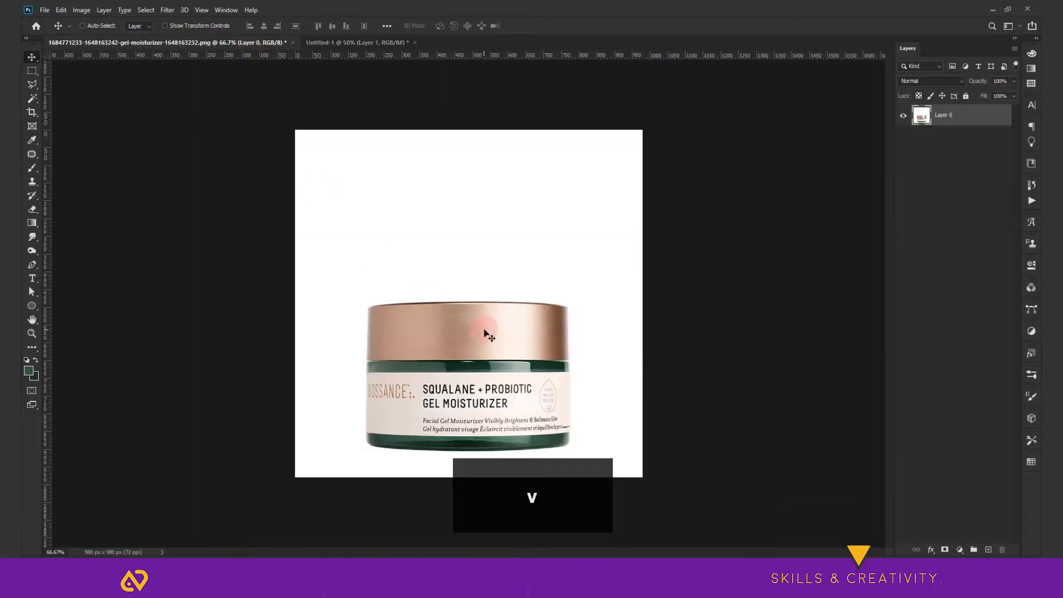
click(146, 10)
click(169, 134)
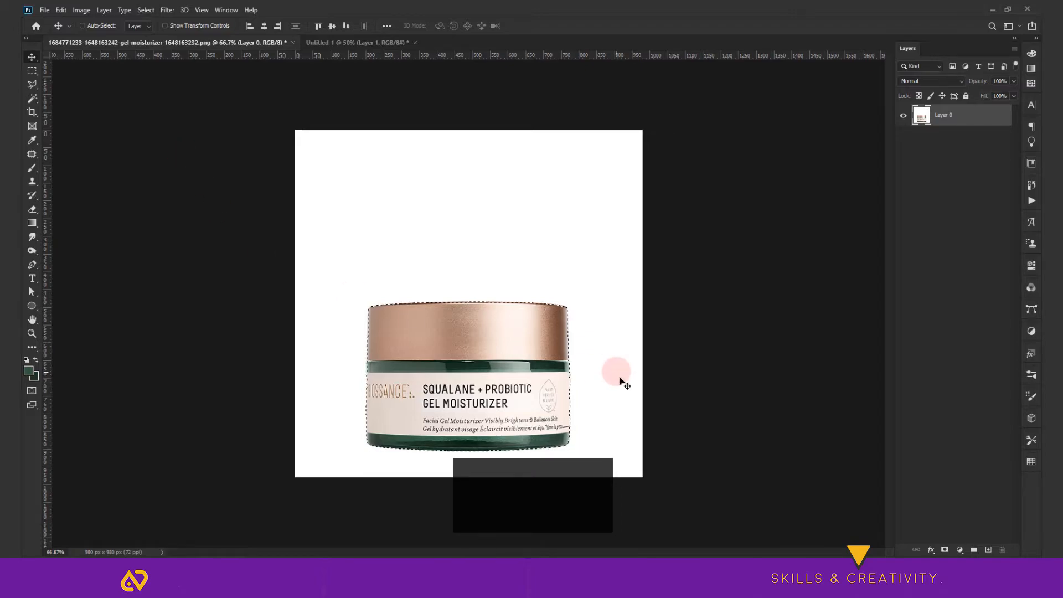
Step: Mask out the white background around the jar, bring the cut-out into the Untitled-1 design, and hide its layer
click(945, 549)
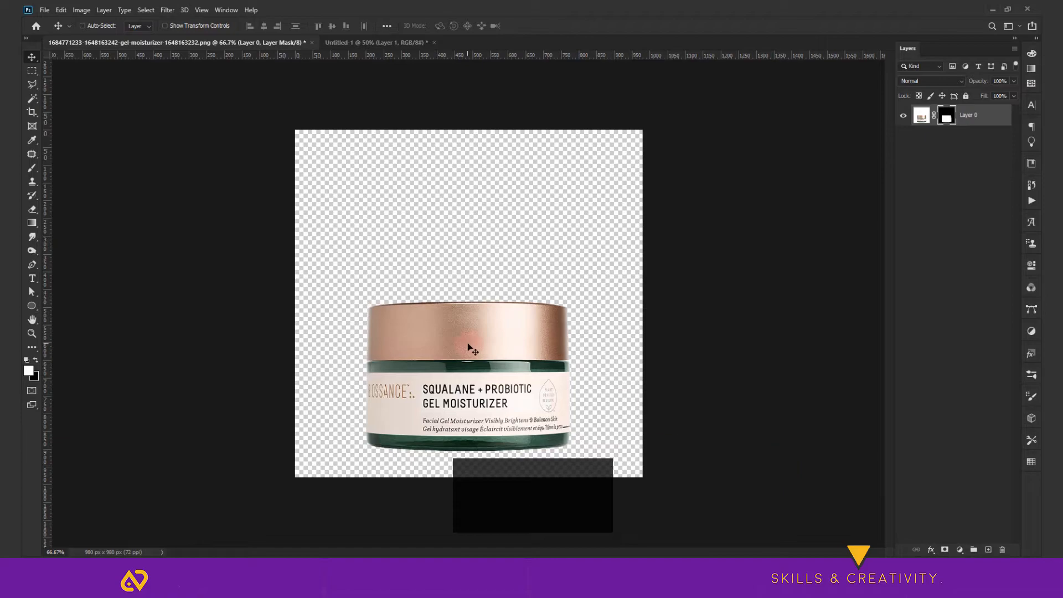
drag(486, 354, 487, 264)
click(904, 116)
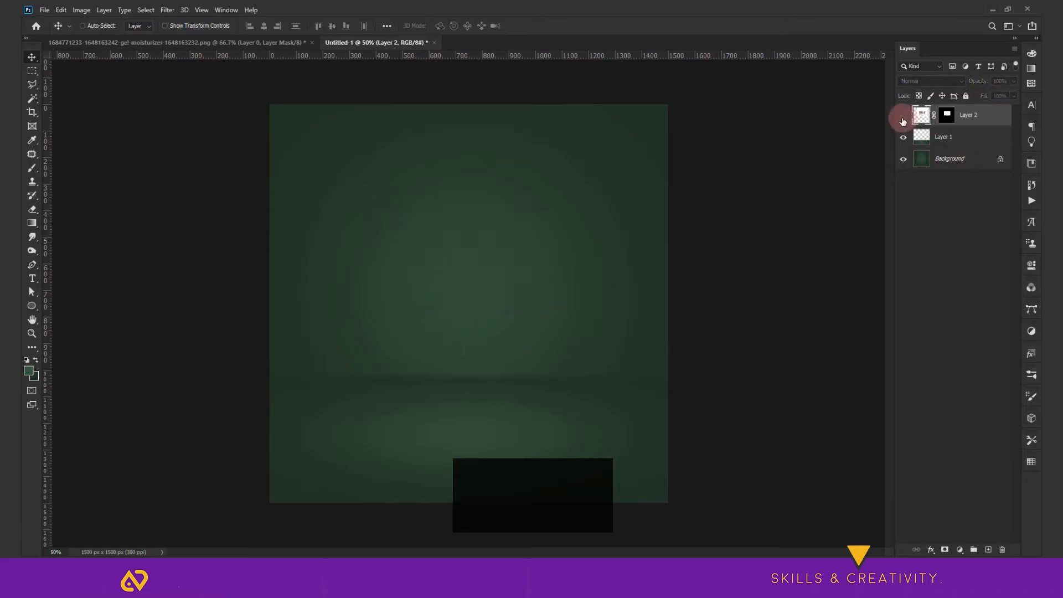
Step: Draw a flat green ellipse about 914 x 200 px across the floor's horizon line, without a stroke
click(31, 305)
mouse_move(385, 356)
mouse_down()
mouse_move(403, 381)
mouse_move(625, 408)
mouse_up()
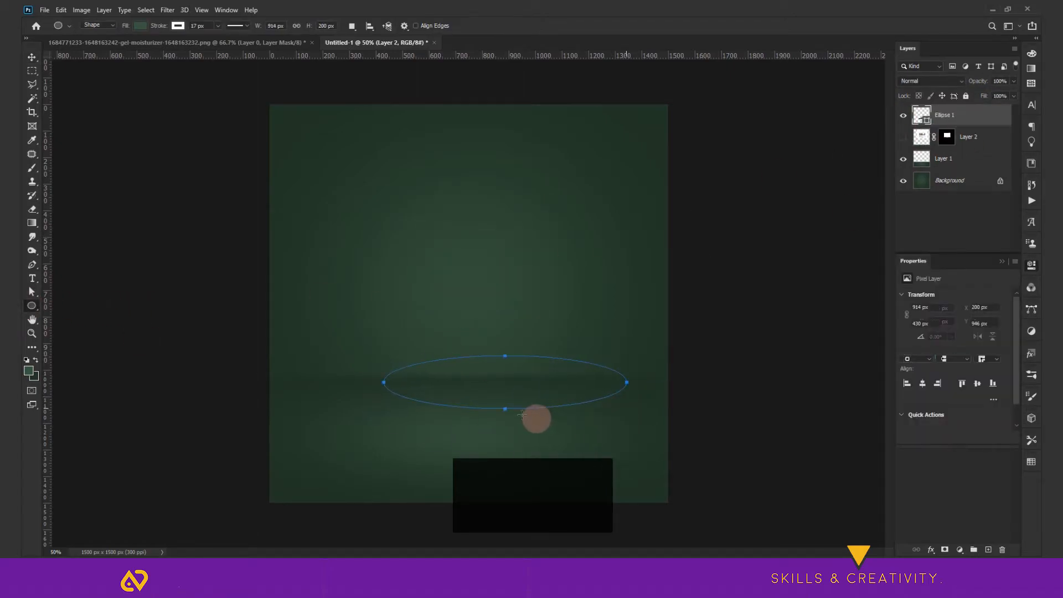
click(178, 26)
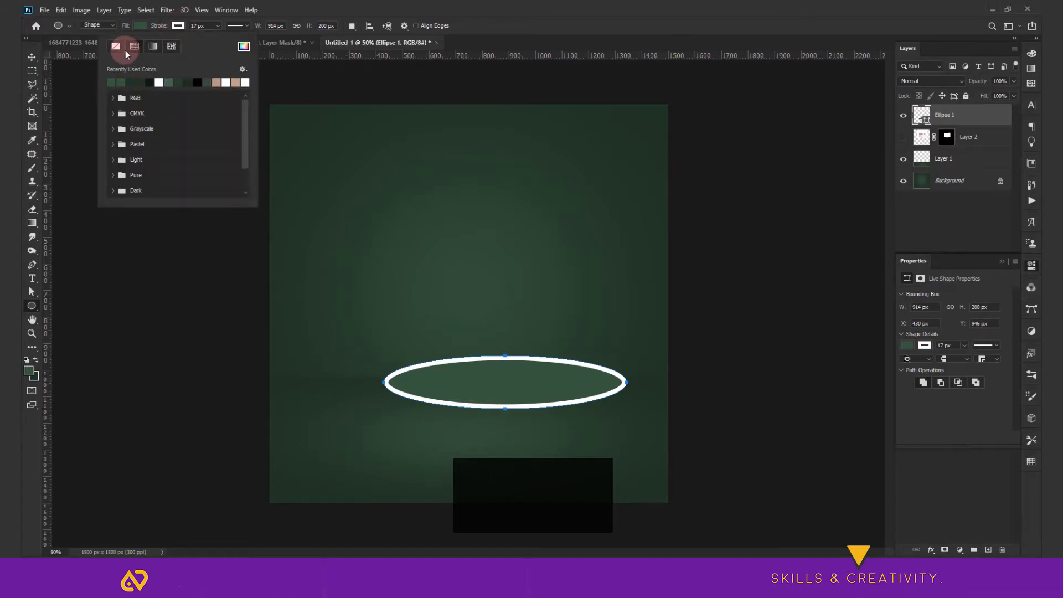
click(118, 48)
Step: Centre the ellipse horizontally at Y 846 px and place a duplicate directly beneath it at Y 1046 px
key(v)
mouse_move(546, 397)
mouse_down()
mouse_move(511, 399)
mouse_move(477, 273)
mouse_move(480, 238)
mouse_move(481, 312)
mouse_up()
scroll(494, 417, up, 1)
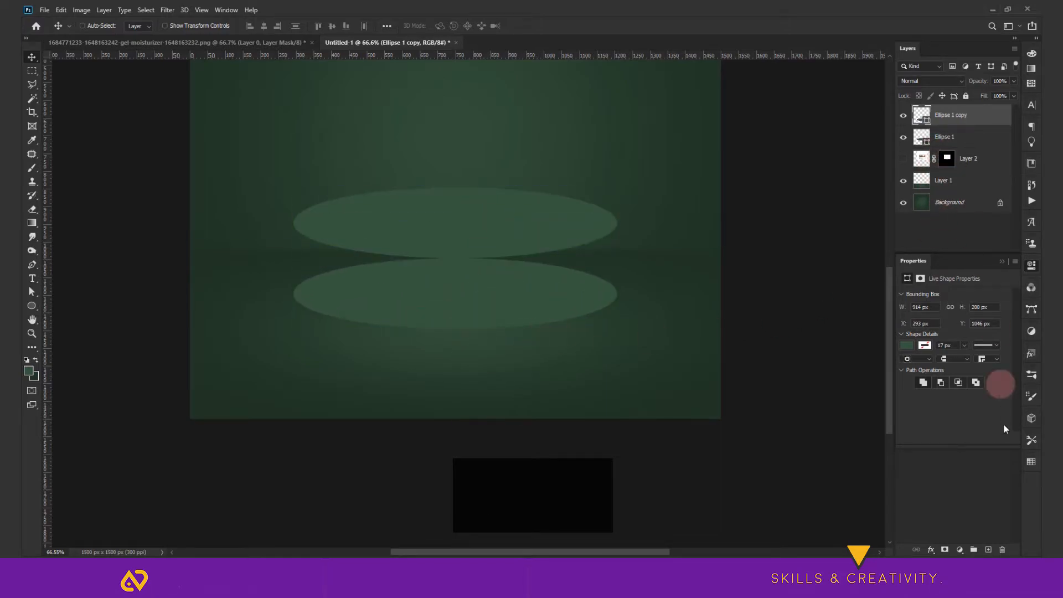
Step: Add an empty layer between the two ellipses and set the Pen tool to Shape mode with white fill and no stroke
click(958, 141)
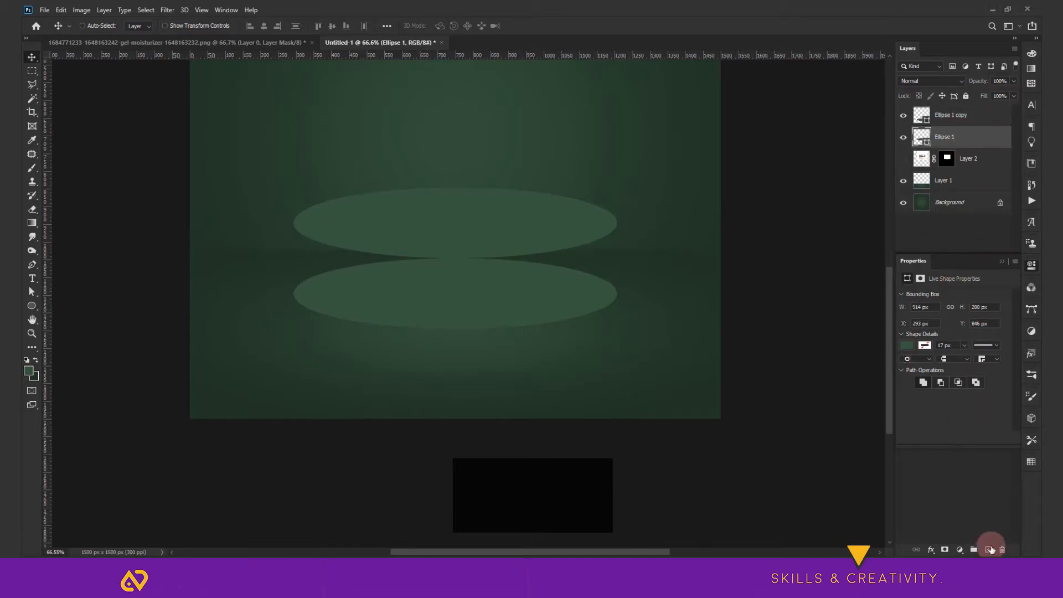
click(991, 550)
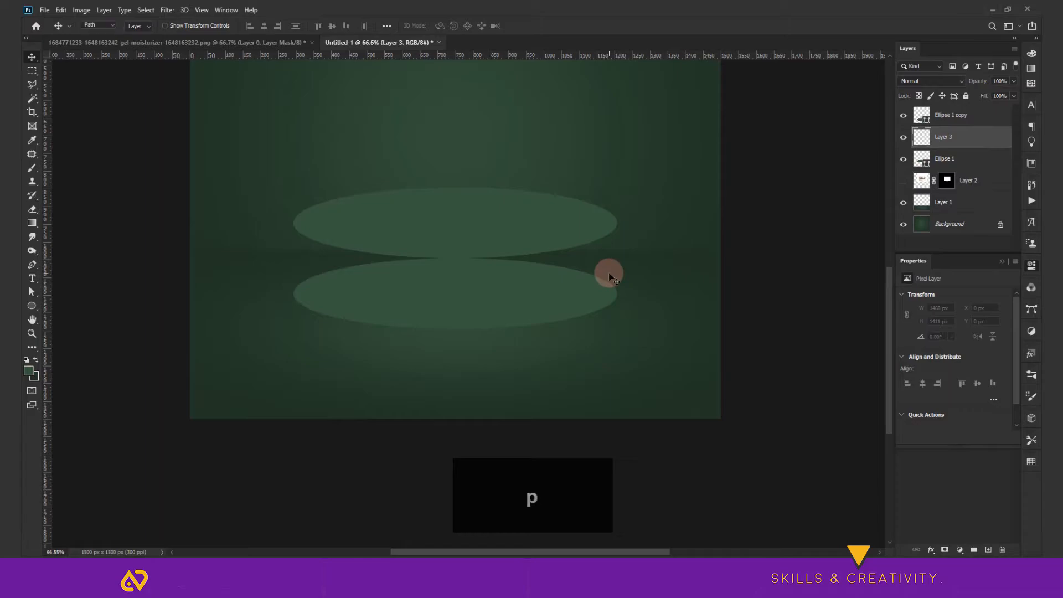
click(91, 25)
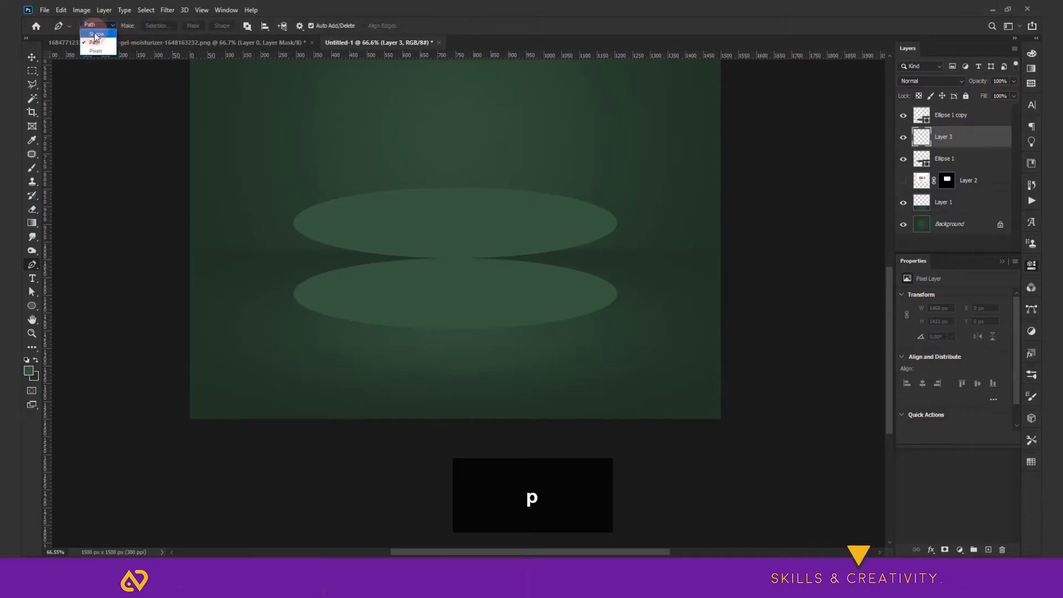
click(95, 35)
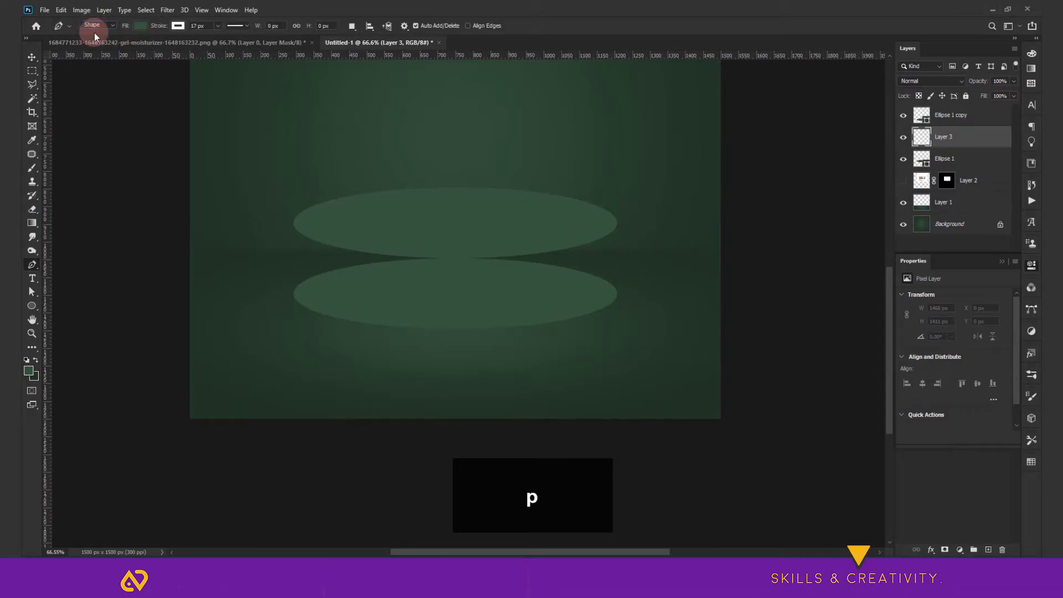
click(141, 25)
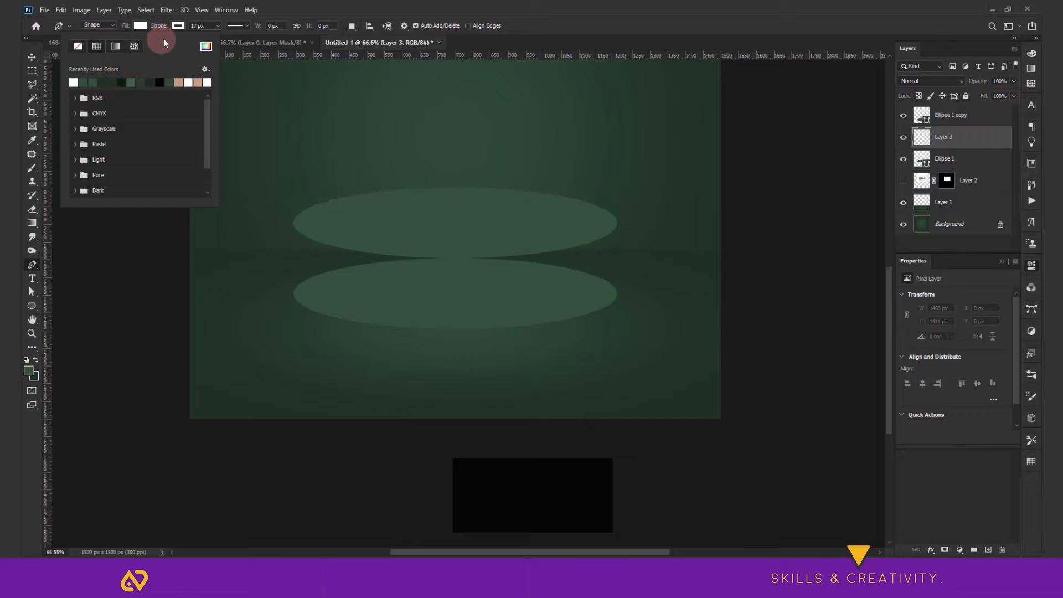
click(177, 26)
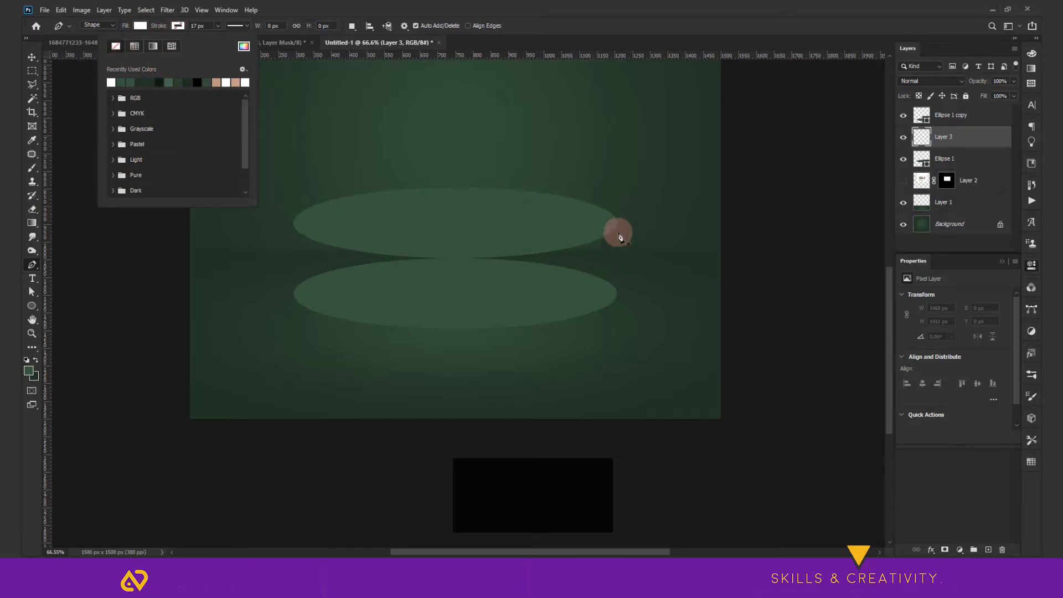
Step: Place vertical guides along the left and right ends of the two ellipses
click(942, 173)
click(945, 160)
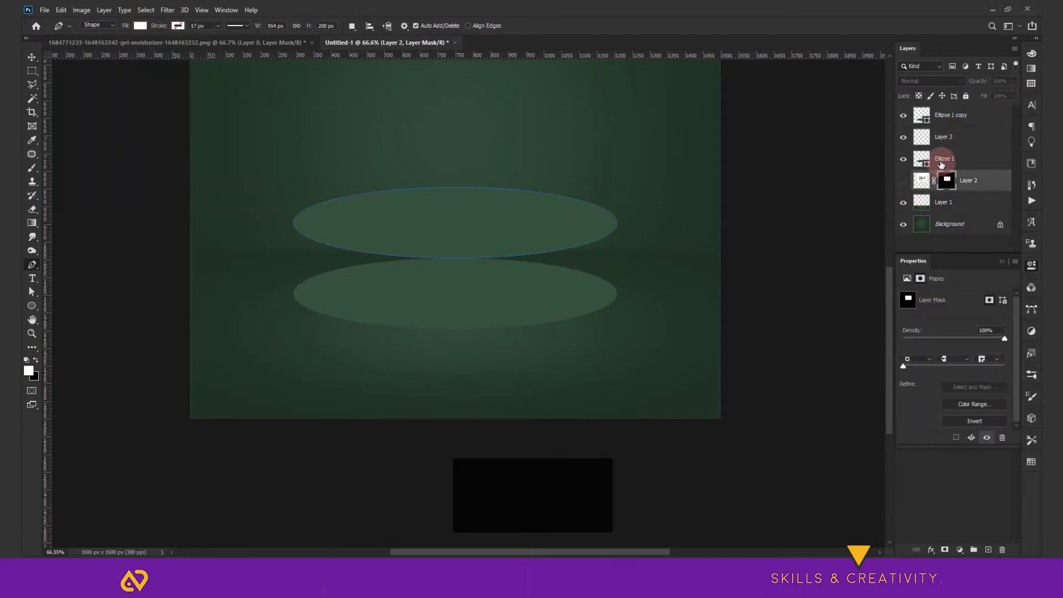
drag(48, 239, 293, 254)
drag(45, 260, 618, 314)
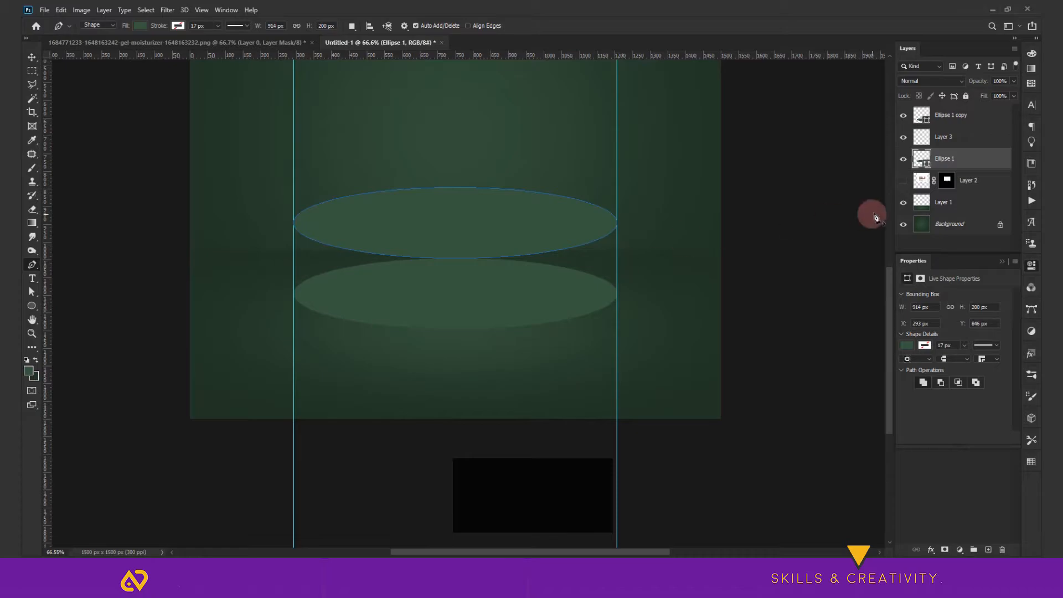
Step: On the empty layer, start a Pen shape with a vertical edge joining the right ends of both ellipses along the guide
click(945, 146)
scroll(653, 211, up, 5)
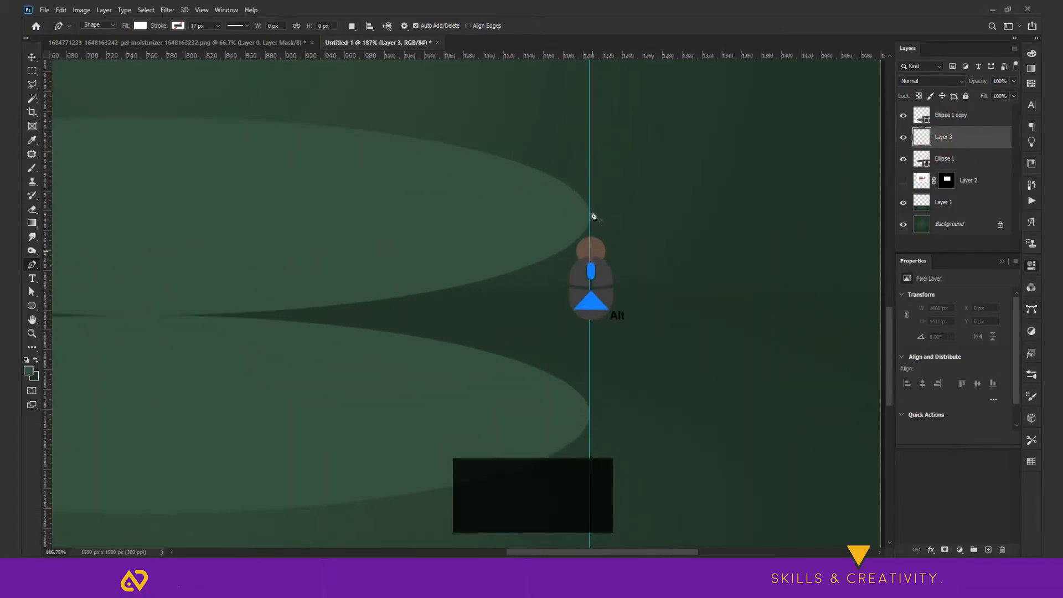
scroll(588, 221, up, 3)
scroll(592, 213, down, 2)
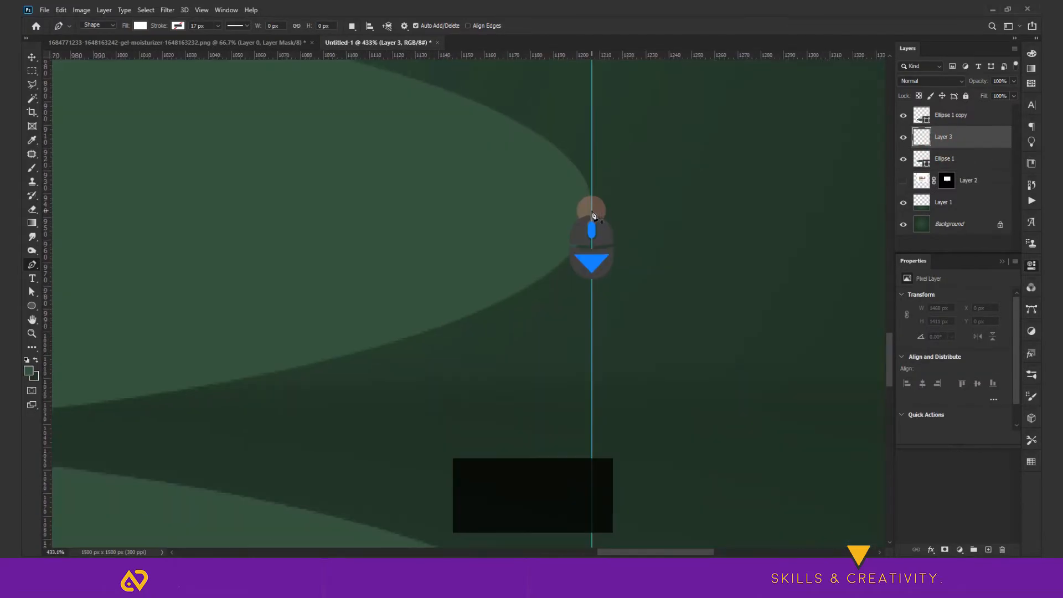
click(593, 216)
scroll(591, 343, down, 4)
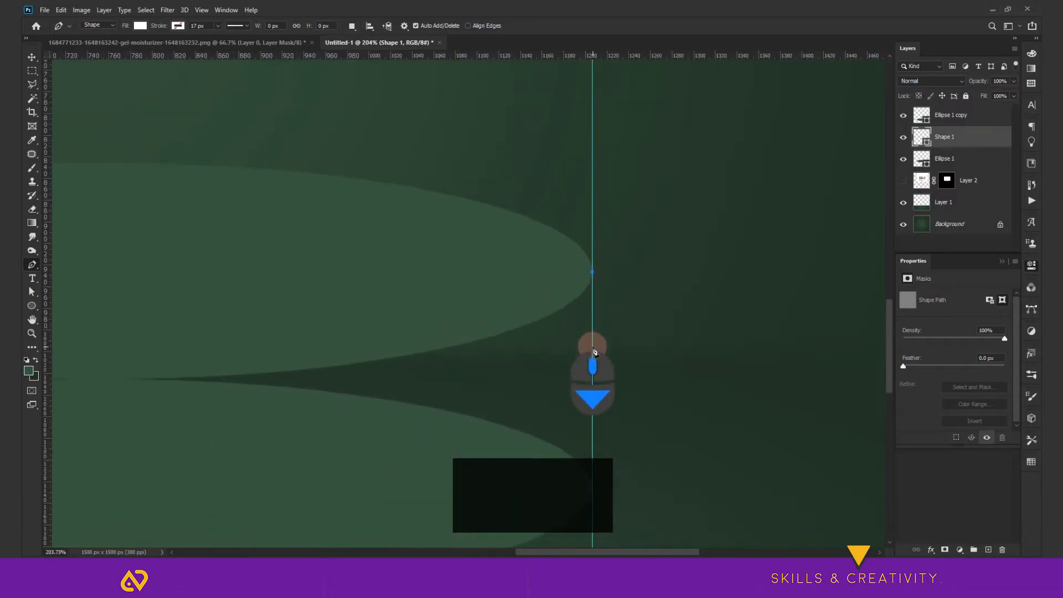
drag(591, 351, 607, 226)
click(607, 314)
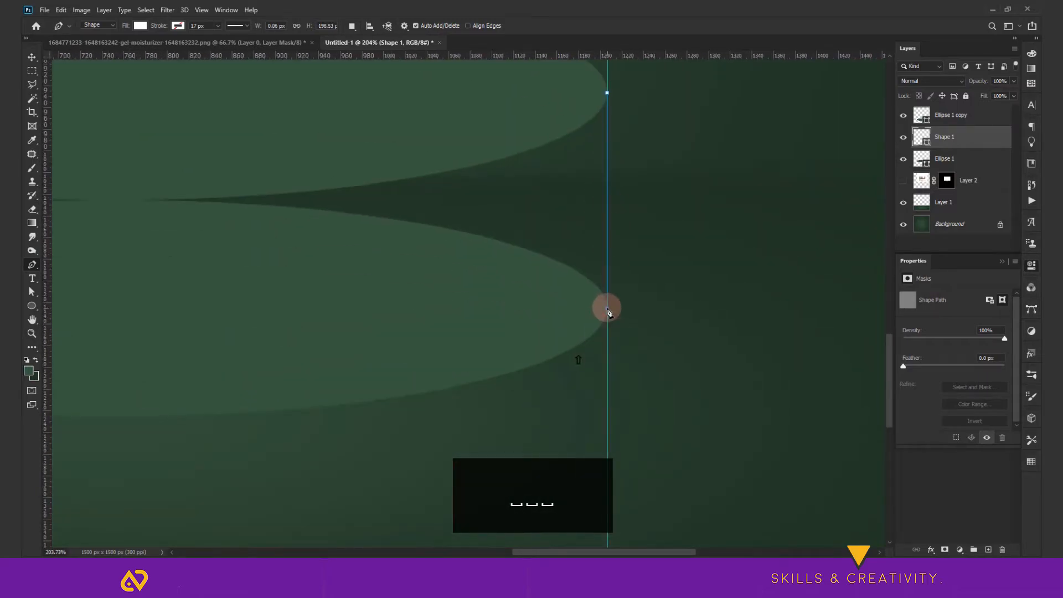
Step: Complete the podium body as a closed shape through the left ends of the lower and upper ellipses
drag(282, 299, 683, 290)
scroll(596, 299, down, 2)
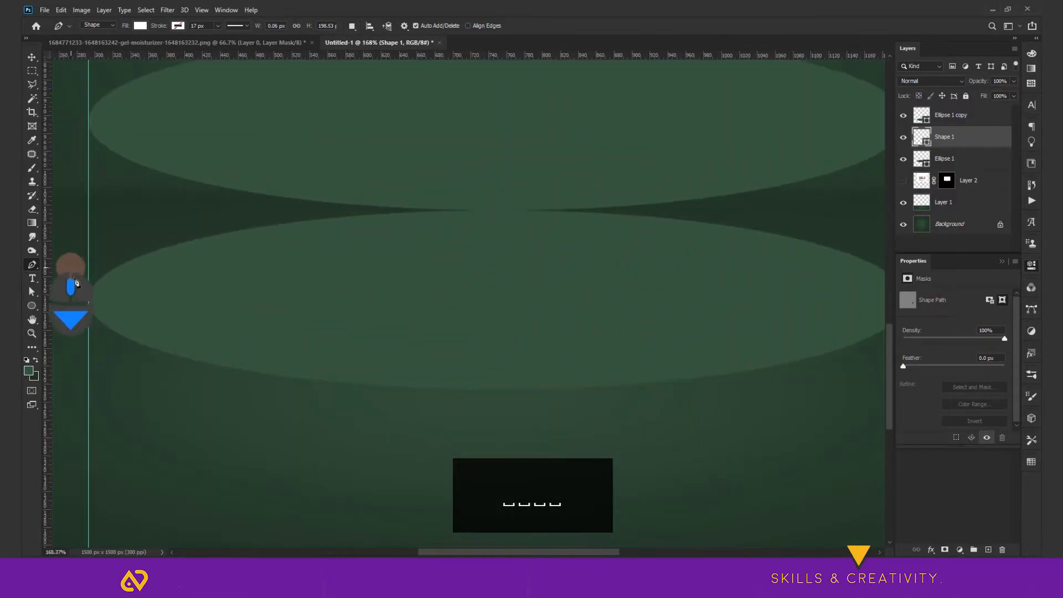
shift+click(92, 307)
shift+click(89, 301)
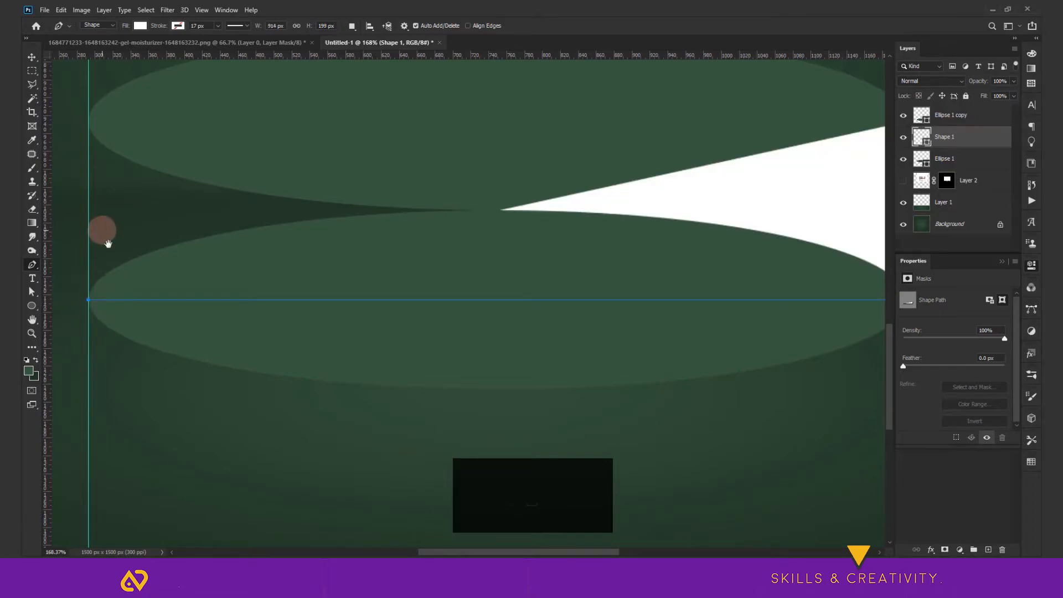
drag(102, 231, 162, 352)
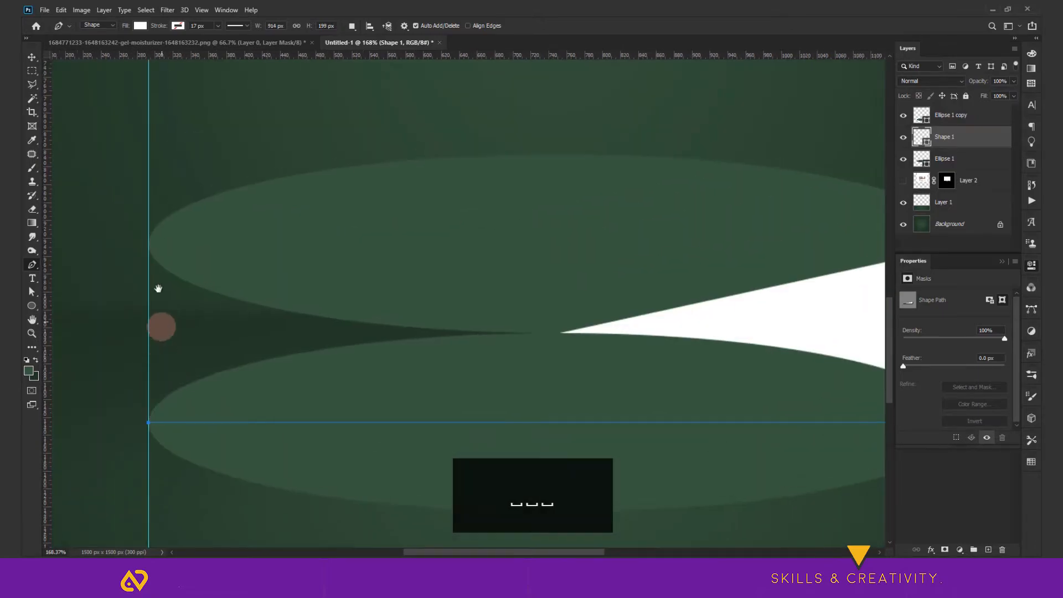
shift+click(150, 244)
drag(458, 259, 127, 281)
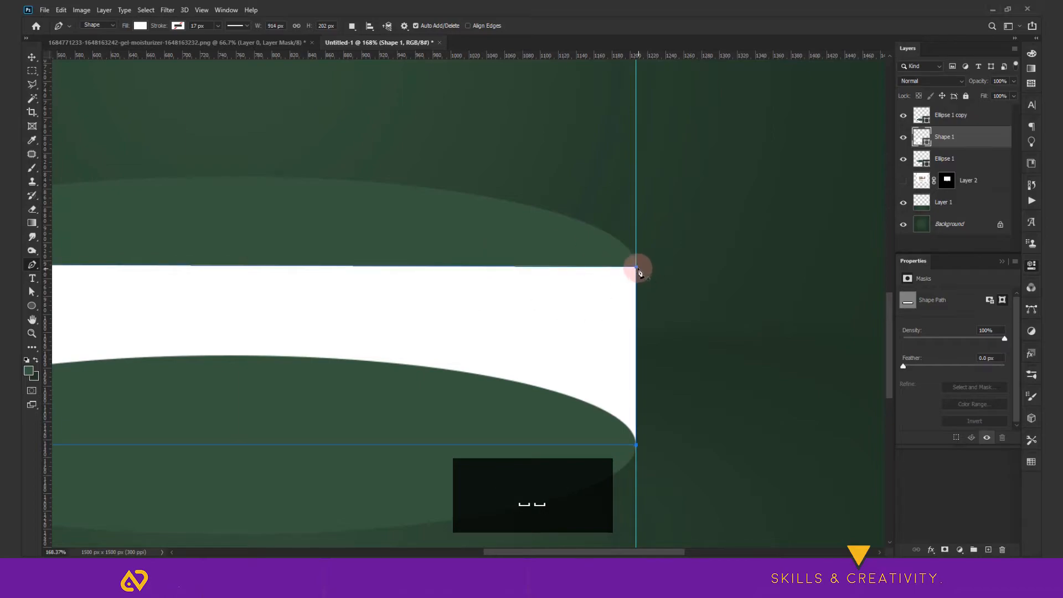
key(v)
alt+scroll(515, 305, down, 3)
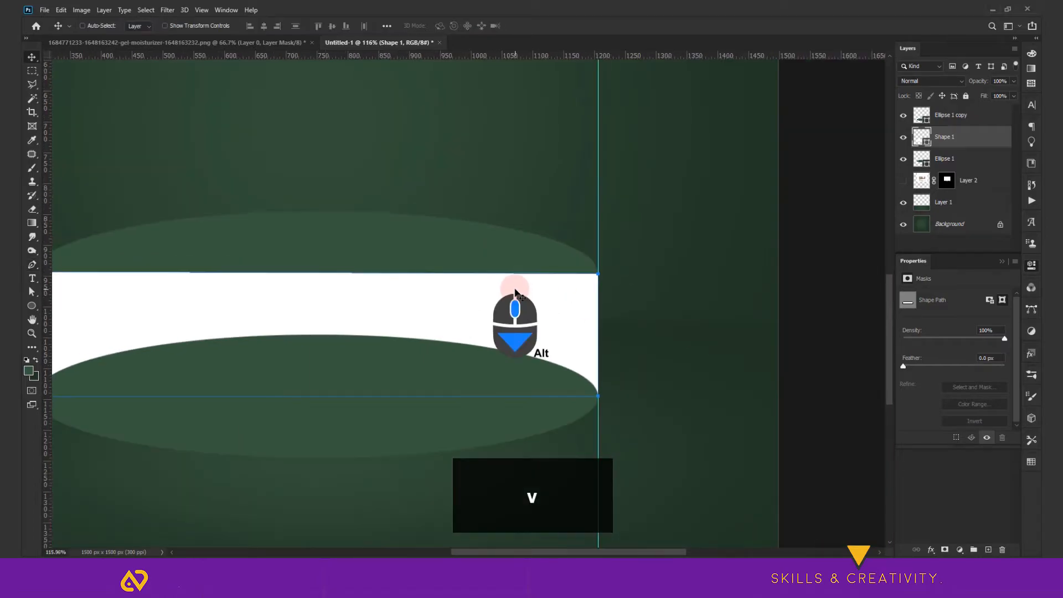
alt+scroll(515, 290, down, 1)
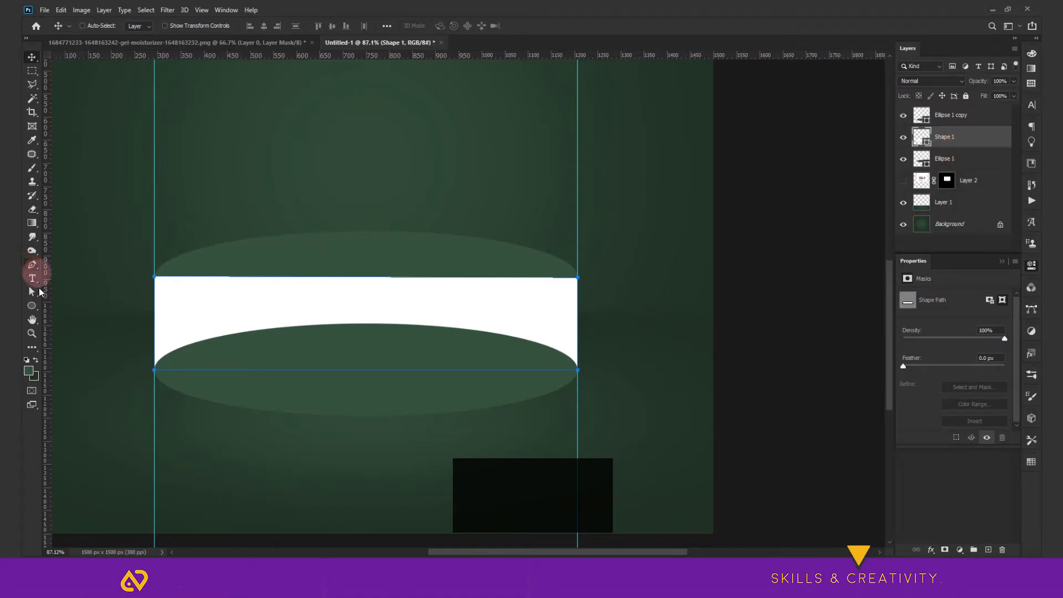
Step: Fill the podium body shape with the same recently used green as the ellipses
click(31, 305)
click(140, 26)
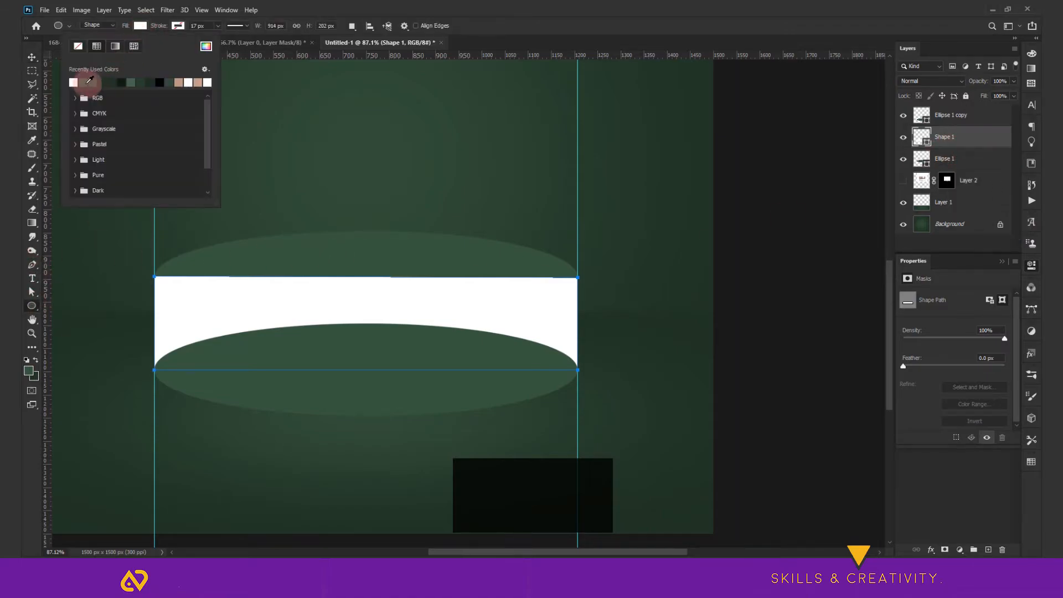
click(90, 82)
Step: Remove both vertical guides from the canvas
key(v)
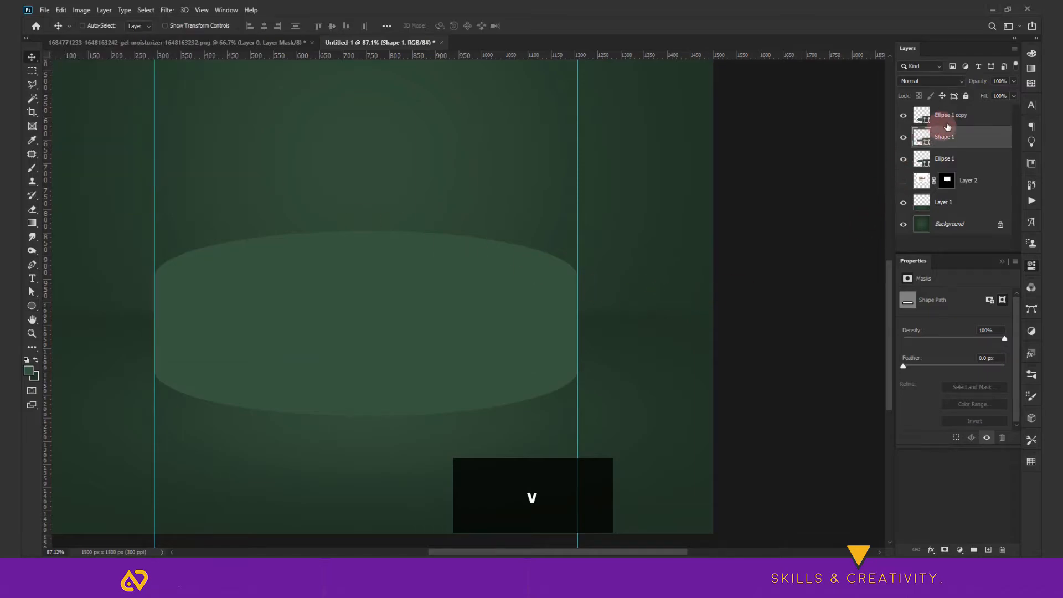
drag(577, 228, 39, 216)
drag(155, 228, 33, 233)
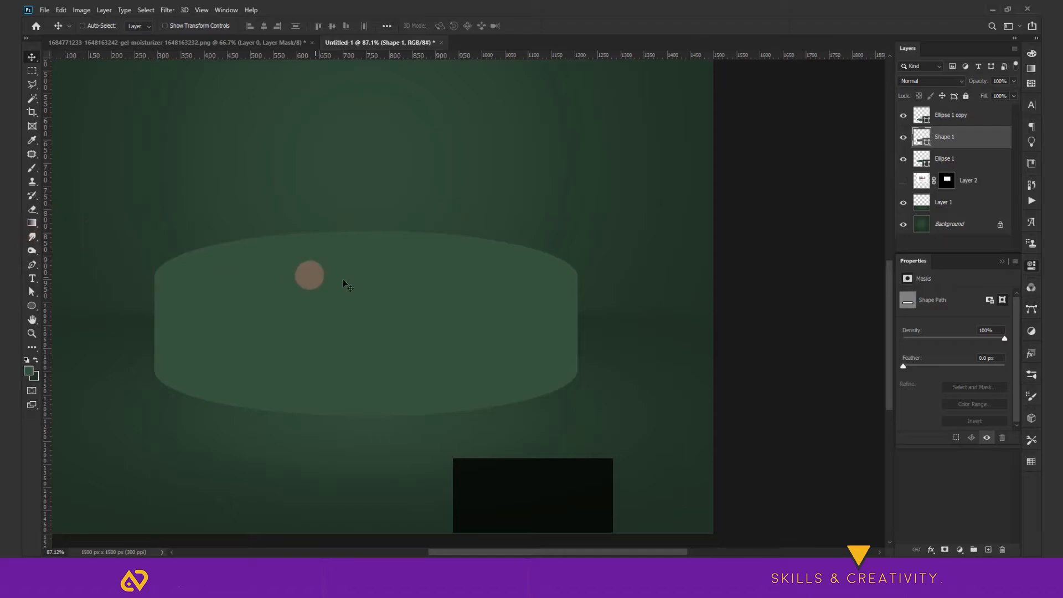
Step: Apply a linear dark green Gradient Overlay at 100% opacity to the upper ellipse
right_click(500, 273)
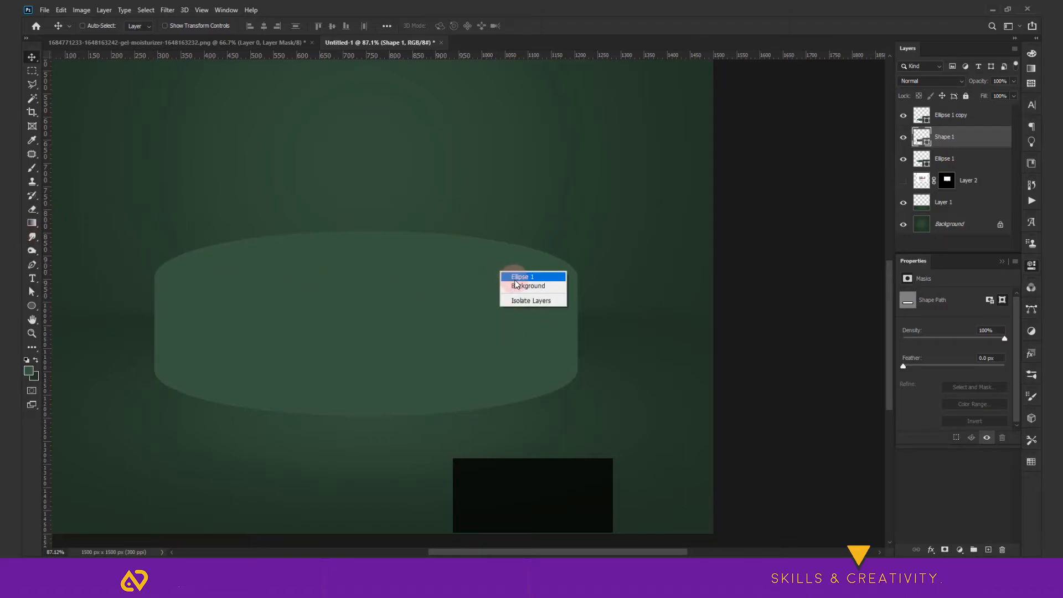
click(512, 277)
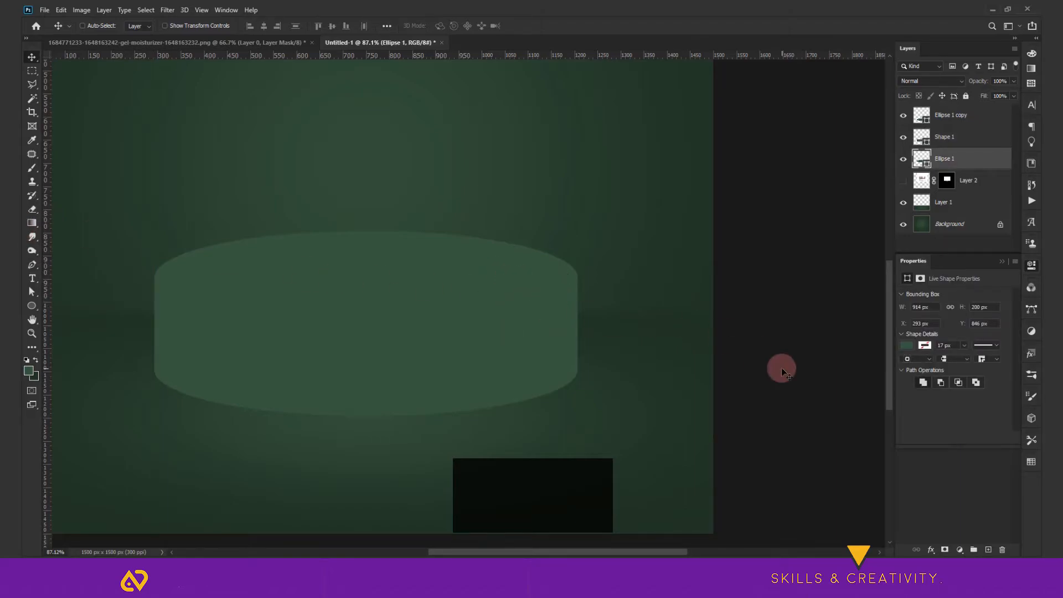
click(931, 550)
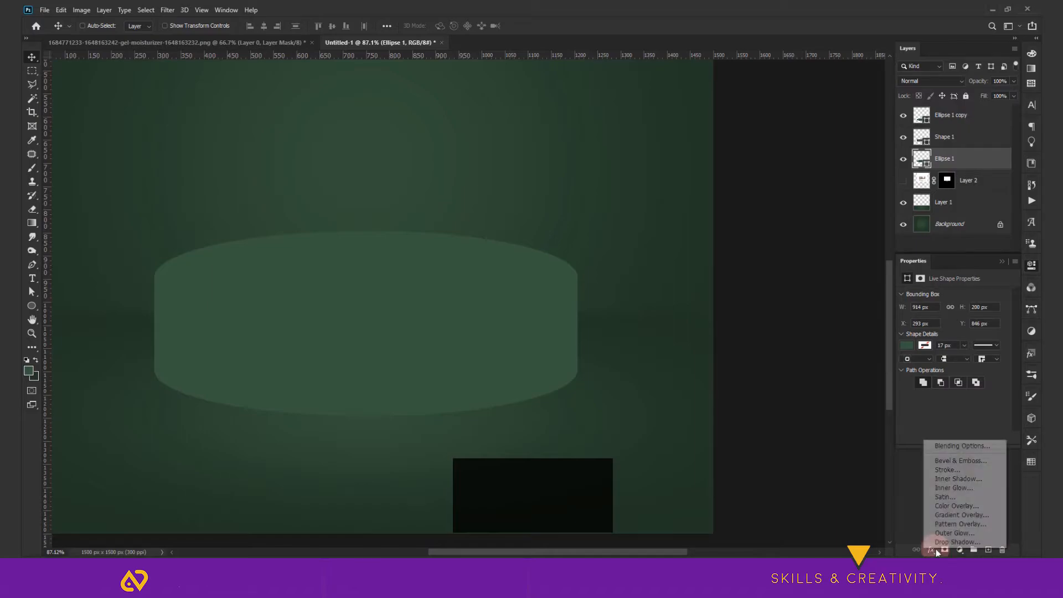
click(958, 515)
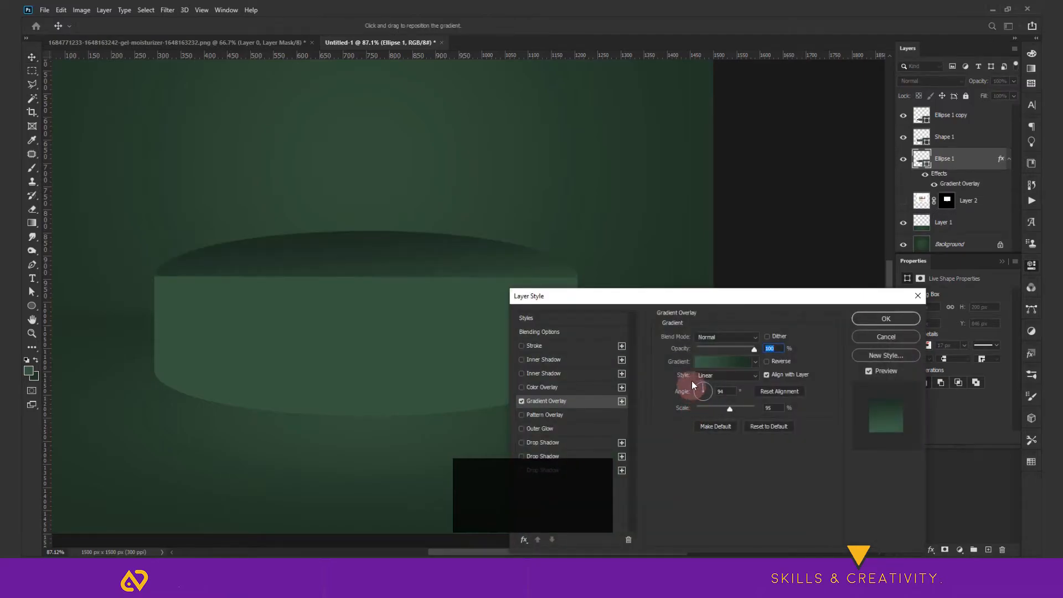
click(878, 320)
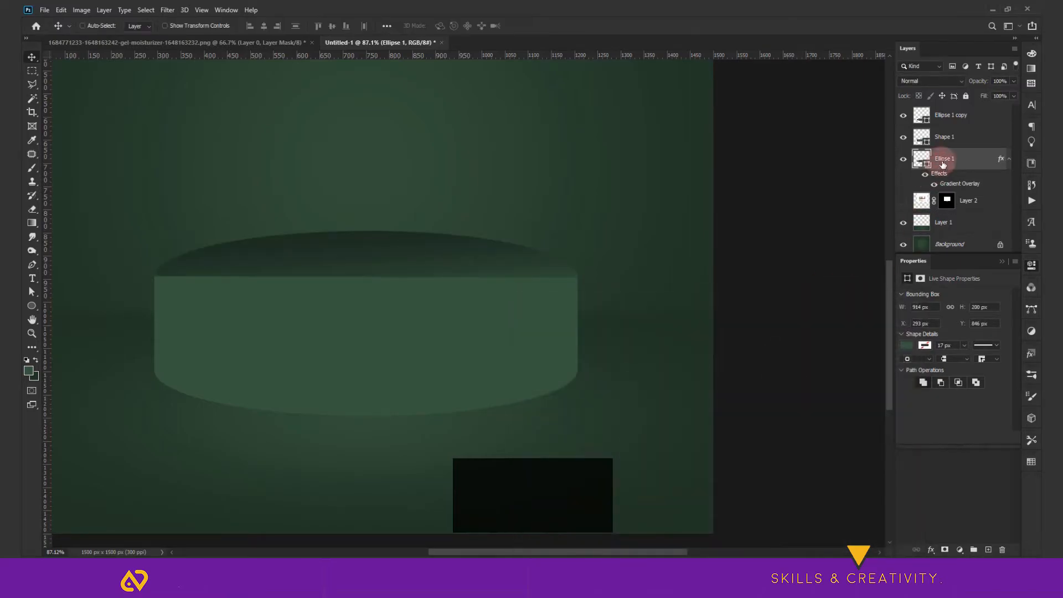
Step: Move the upper ellipse's layer to the top of the layer stack, above the podium body
drag(944, 160, 936, 111)
click(943, 223)
key(ctrl+0)
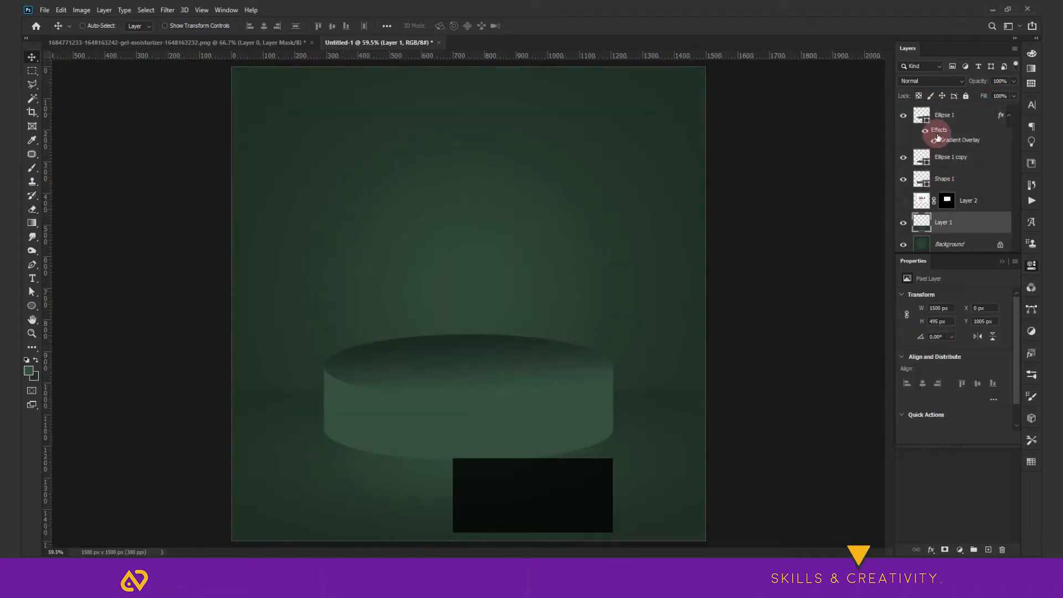
Step: Set the angle of the upper ellipse's Gradient Overlay to -87°, keeping it linear at 100% opacity, and apply it
double_click(945, 140)
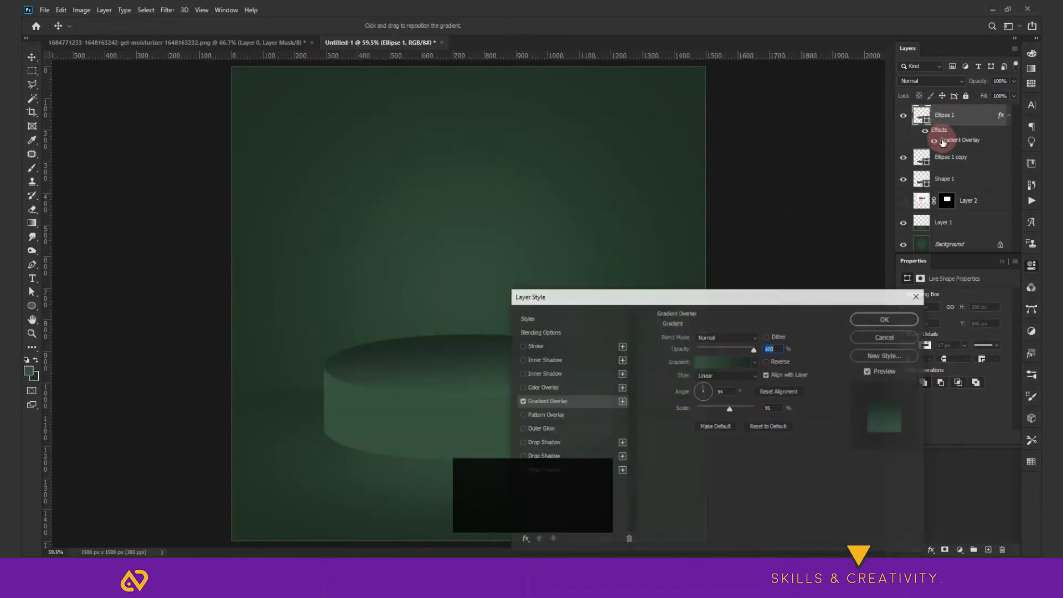
click(715, 392)
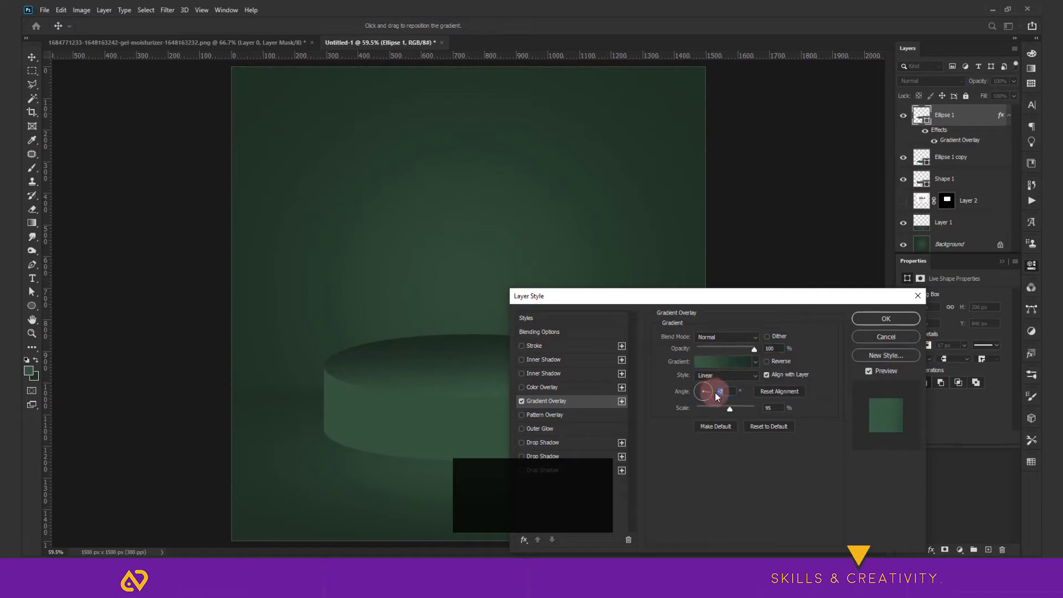
drag(787, 292, 793, 292)
drag(873, 247, 851, 290)
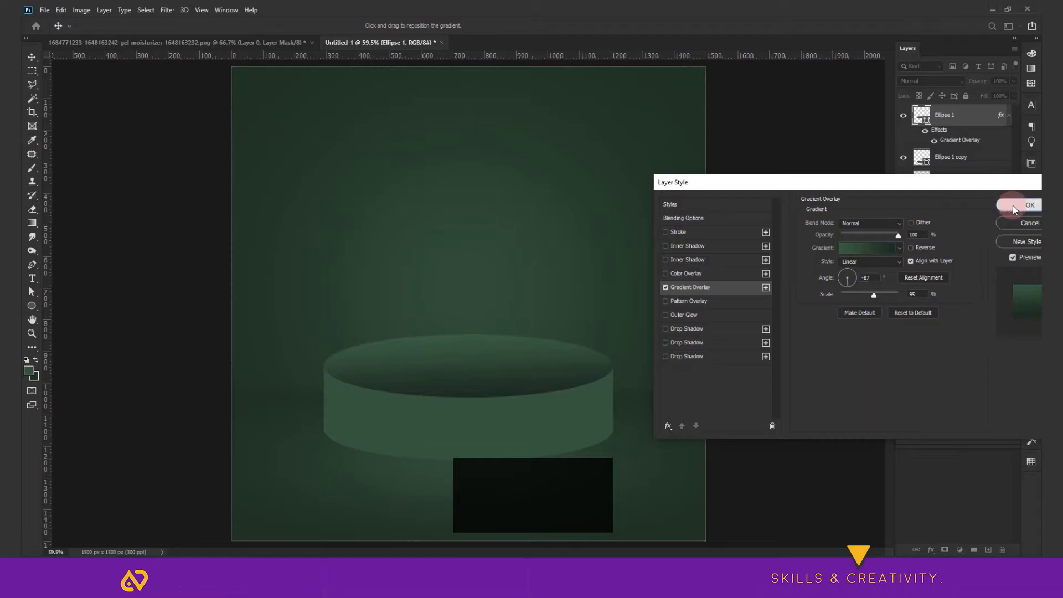
click(1016, 206)
Step: Identify the podium's upper ellipse layer by toggling its visibility and duplicate it
right_click(549, 374)
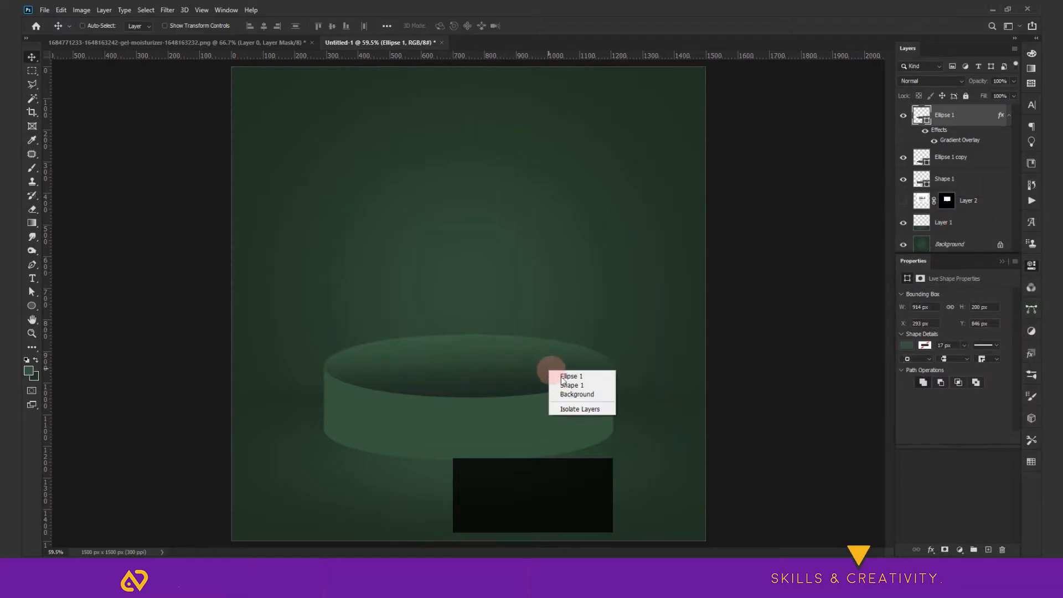
click(569, 382)
click(903, 115)
click(903, 115)
click(949, 117)
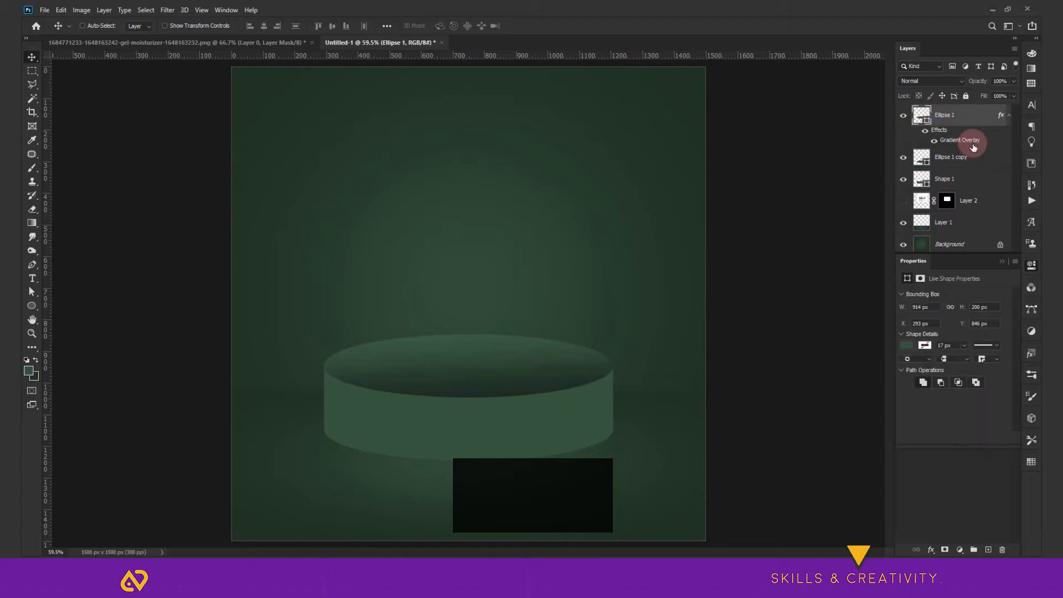
key(ctrl+j)
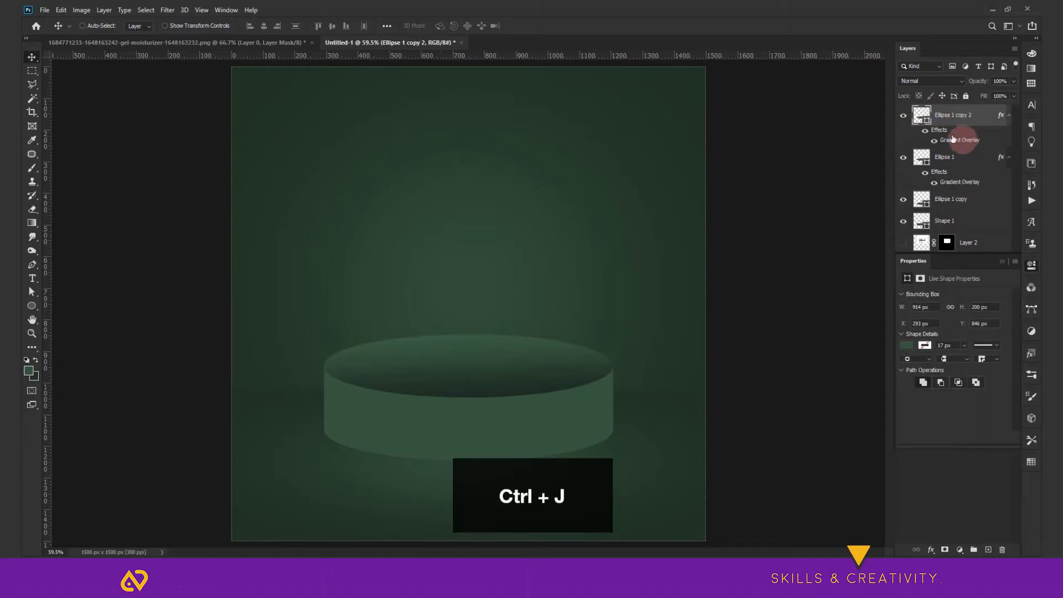
Step: Turn off the Gradient Overlay on the ellipse copy and set its Fill Opacity to 0%
double_click(941, 130)
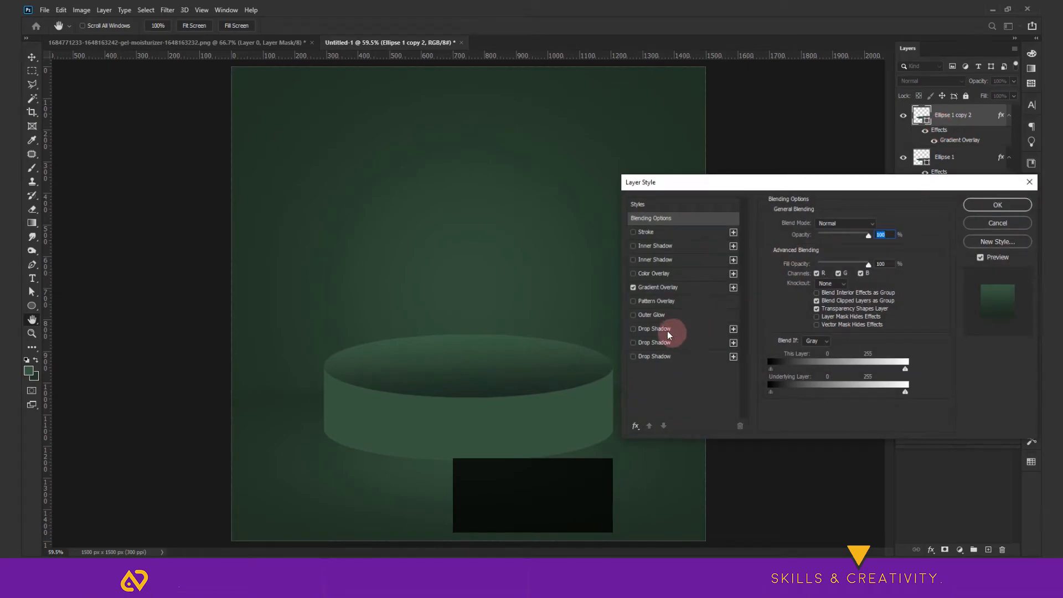
click(642, 288)
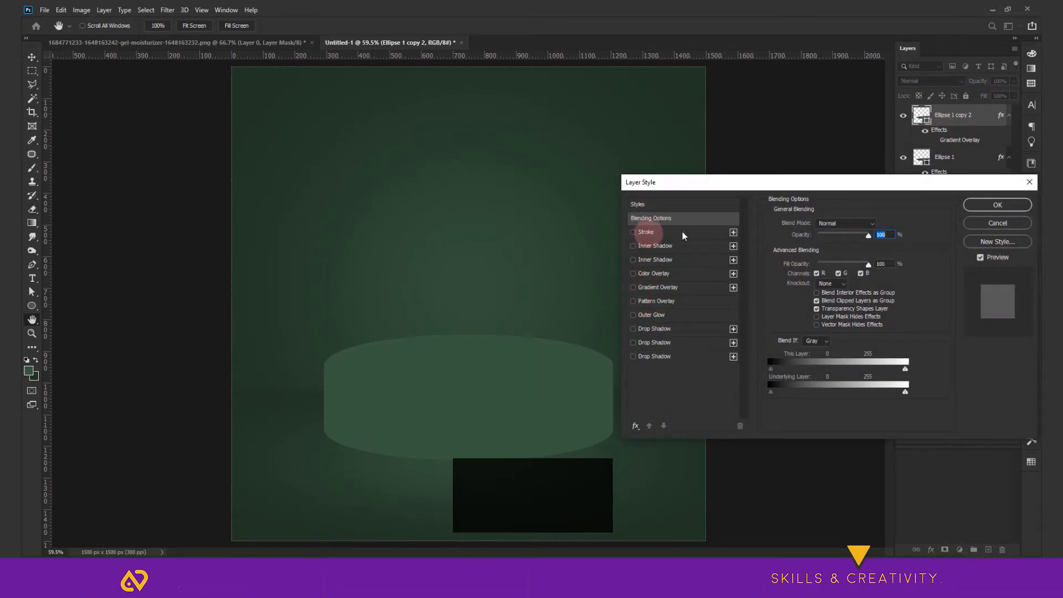
click(669, 220)
drag(868, 266, 641, 258)
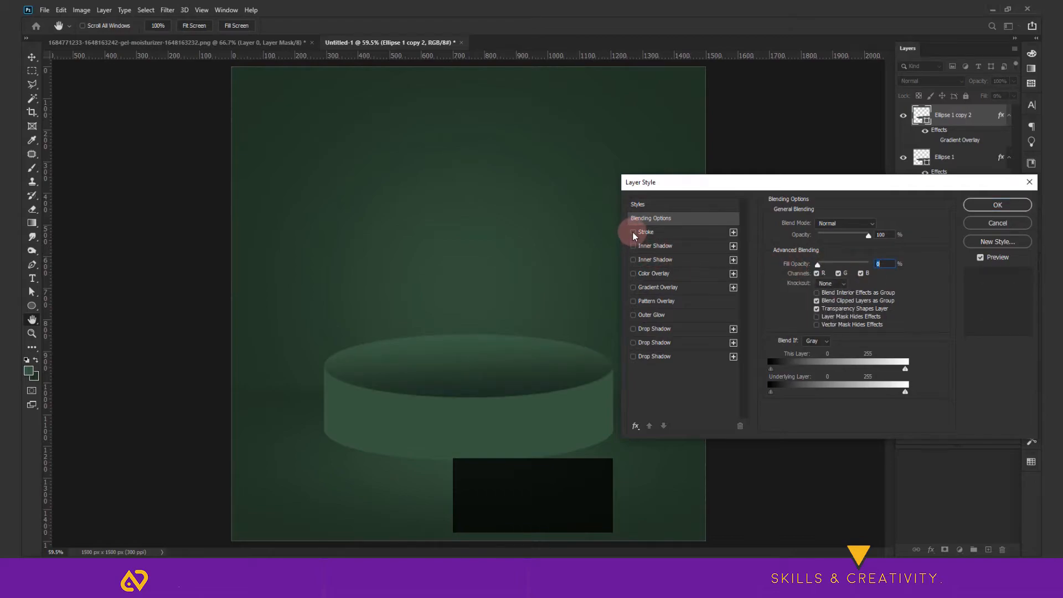
Step: Add a 2 px inside Stroke to the ellipse copy with a black-to-white linear gradient and Overlay blending
click(633, 233)
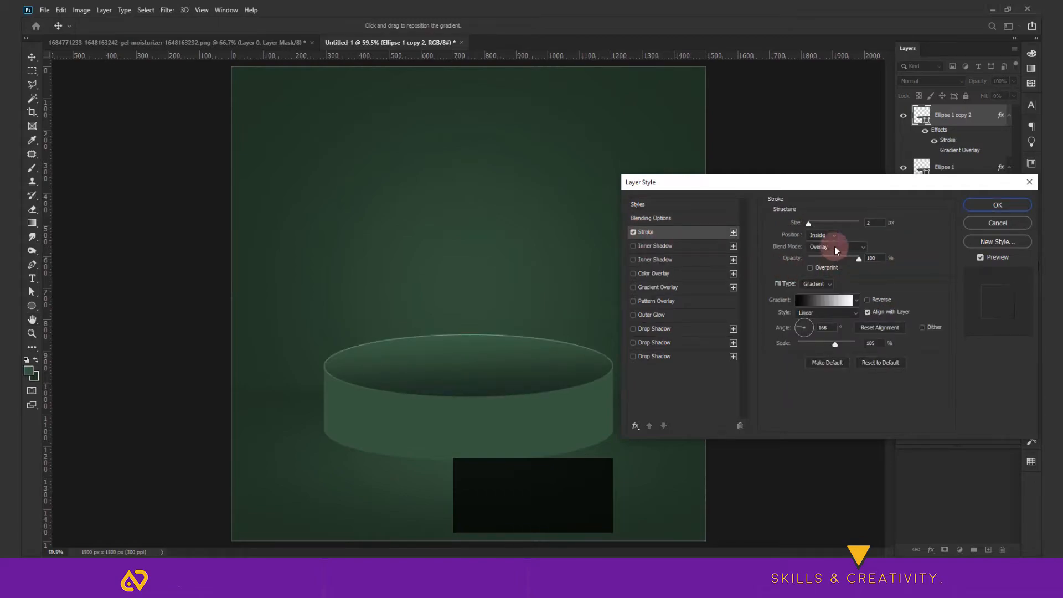
click(826, 236)
click(842, 250)
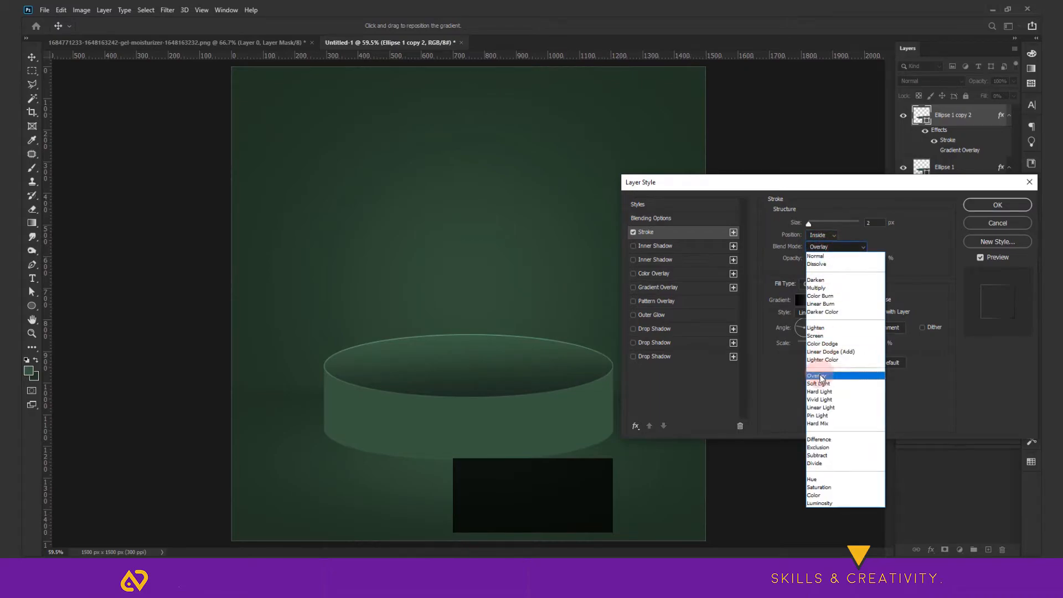
click(833, 341)
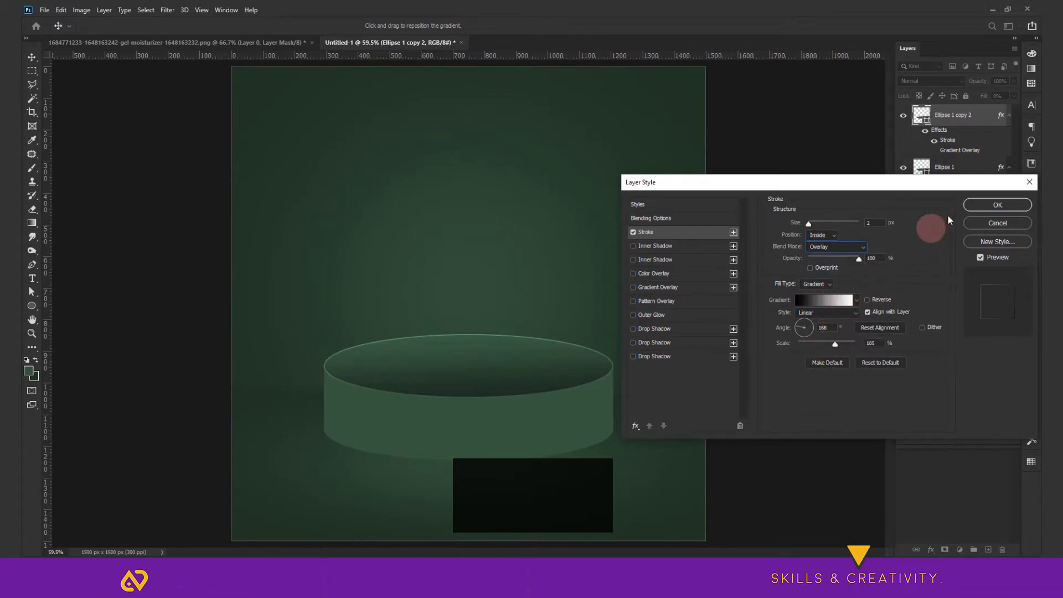
Step: Set the stroke gradient's angle to 119° and apply the layer style to the ellipse copy
click(803, 341)
click(812, 337)
drag(812, 337, 808, 335)
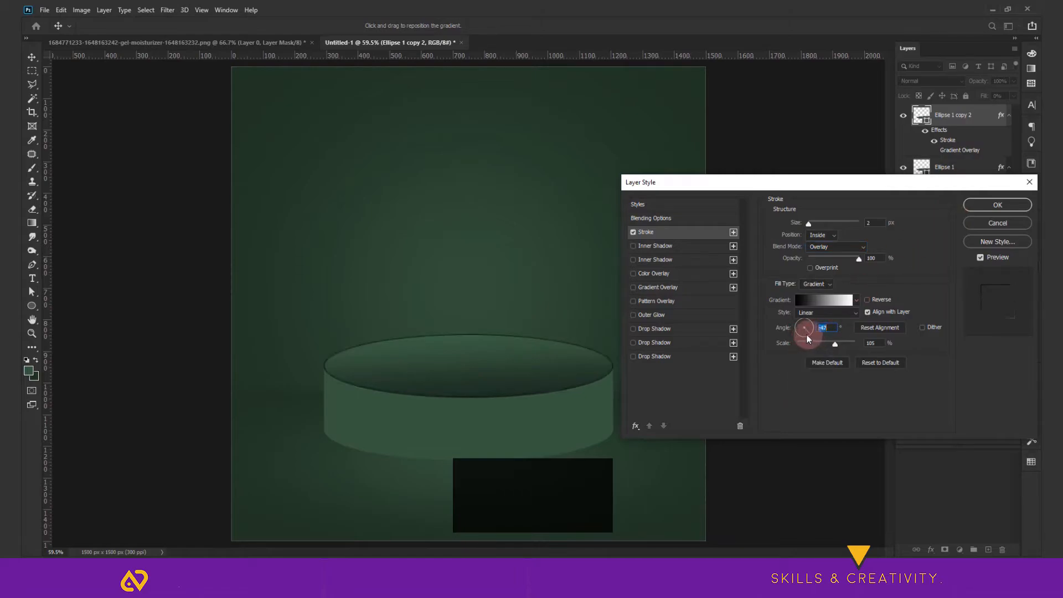
click(815, 328)
drag(814, 327, 798, 323)
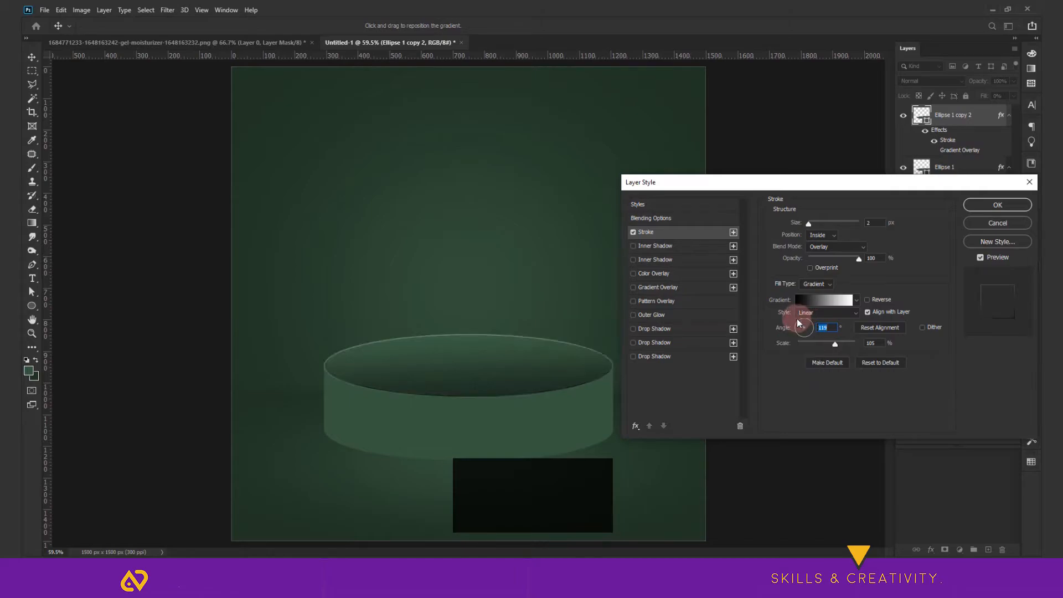
mouse_move(333, 378)
mouse_down()
mouse_move(498, 399)
mouse_move(634, 386)
mouse_up()
click(977, 209)
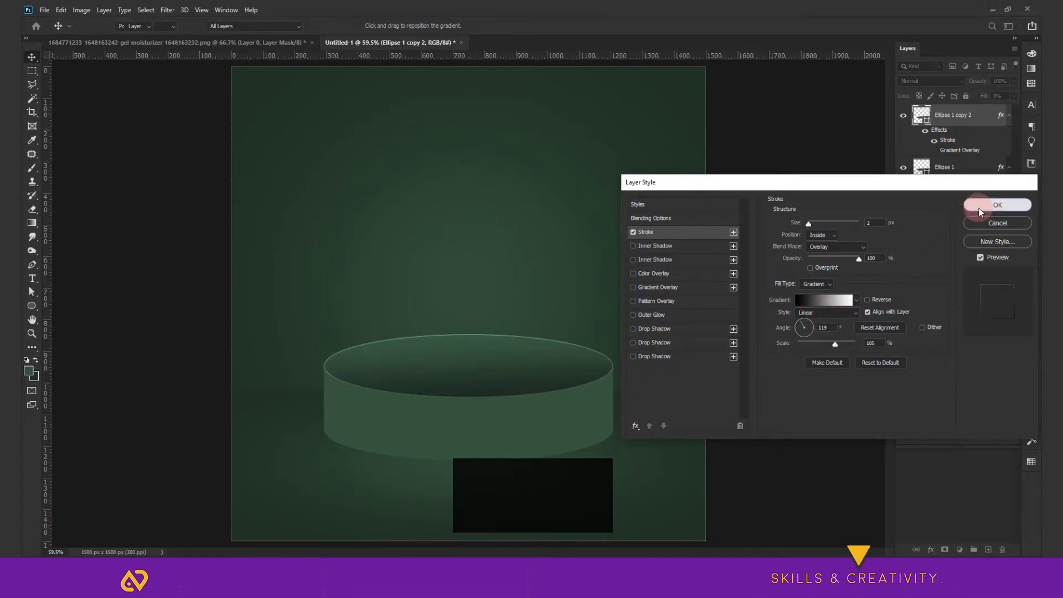
Step: Show the jar layer, move it to the top of the layer stack and place the jar on the podium
click(1000, 261)
click(970, 257)
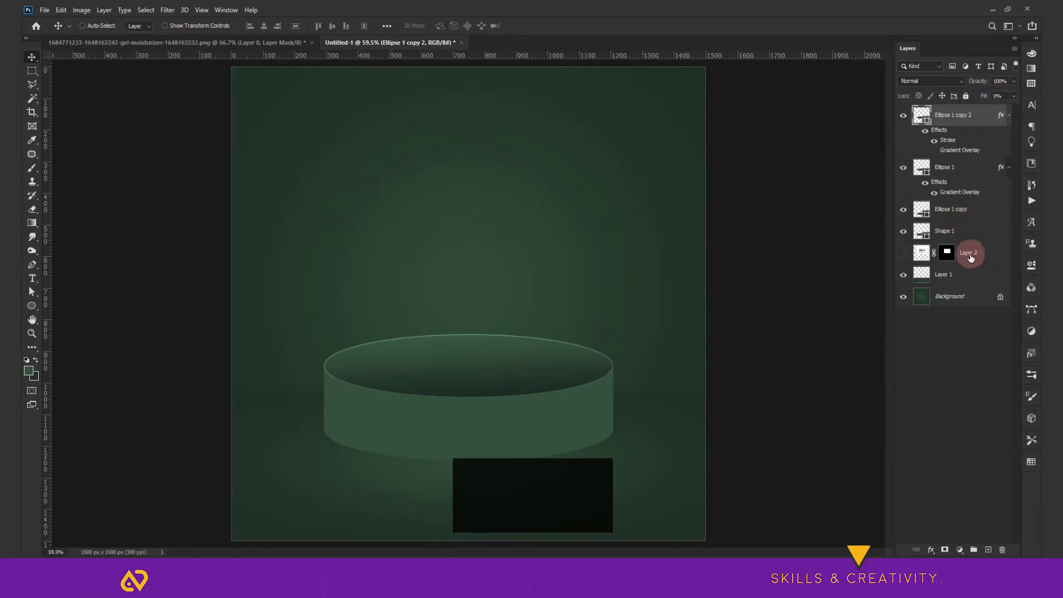
click(903, 253)
drag(970, 253, 969, 108)
drag(502, 281, 497, 343)
Step: Scale the jar down to about 84% with Free Transform and set it on the podium's upper surface
key(ctrl+t)
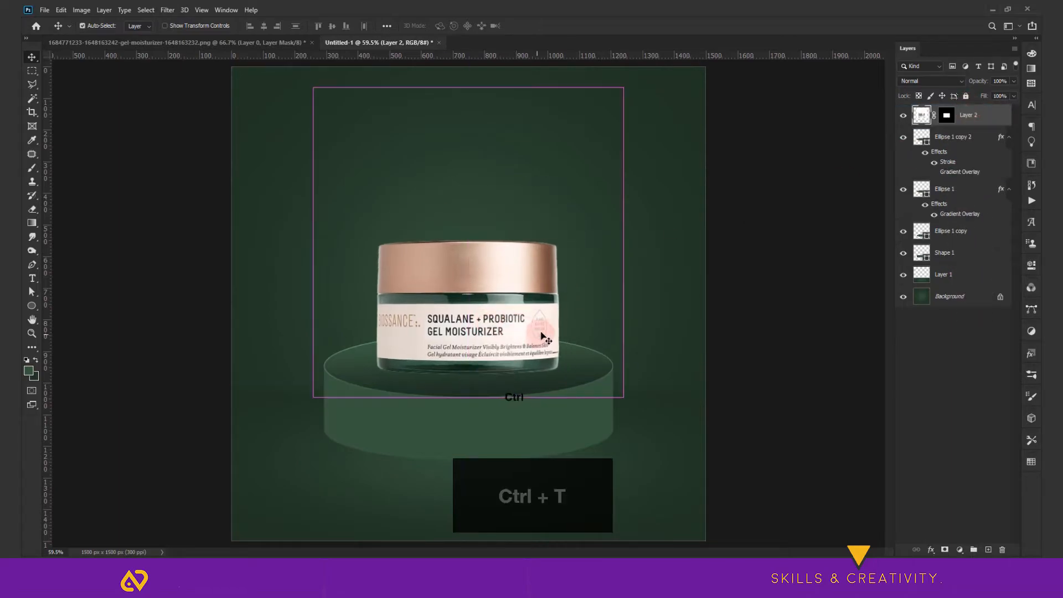
alt+scroll(541, 337, down, 1)
alt+scroll(542, 334, down, 2)
mouse_move(469, 145)
mouse_down()
mouse_move(468, 168)
mouse_move(469, 159)
mouse_up()
key(ctrl+z)
drag(496, 294, 502, 315)
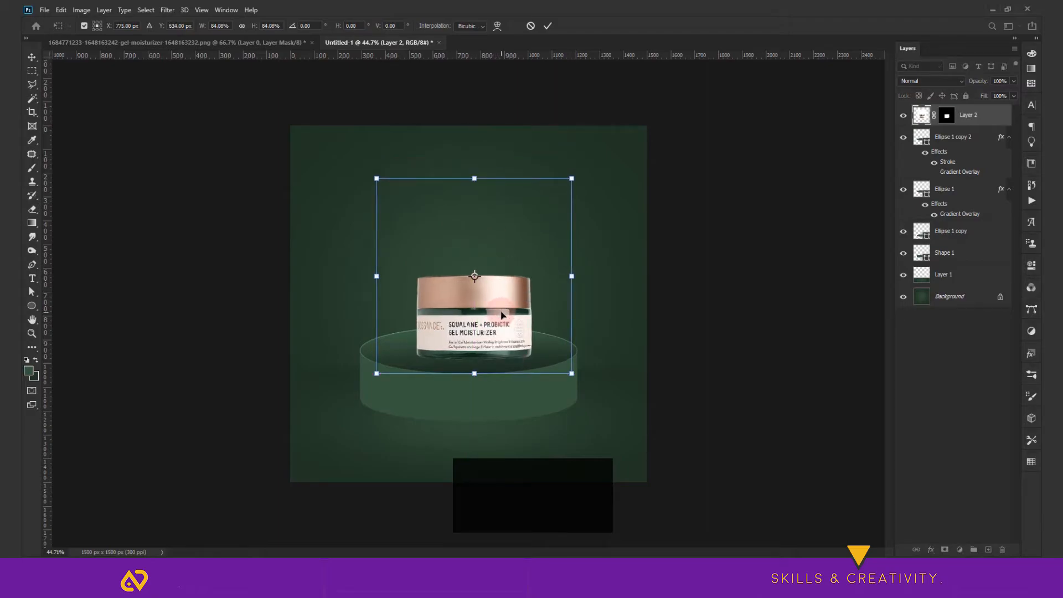
key(Return)
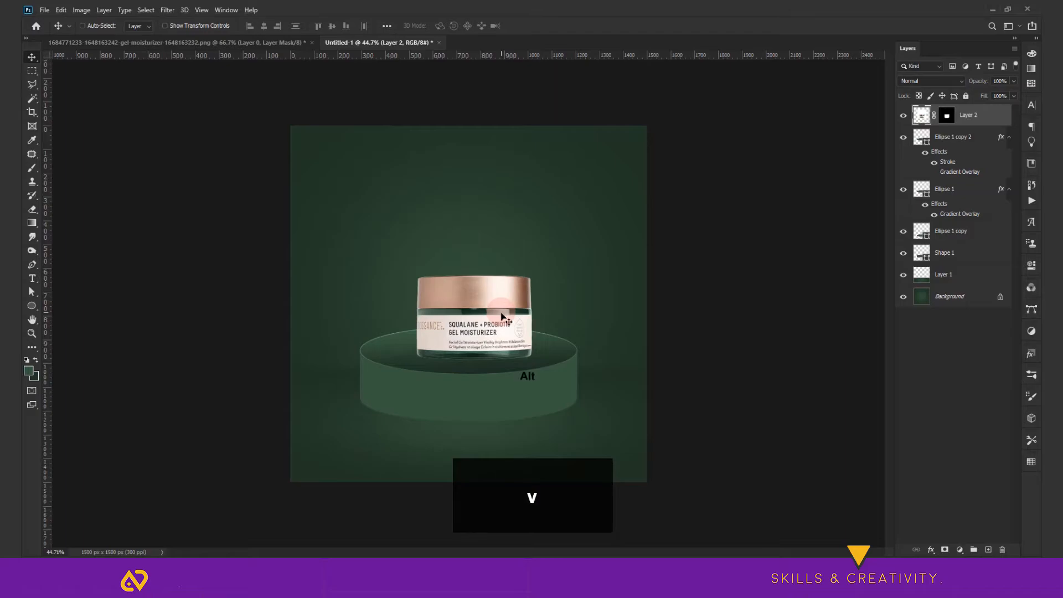
Step: Fine-tune the jar's position so it stands centred on the podium's upper ellipse
scroll(501, 312, up, 2)
drag(501, 314, 494, 315)
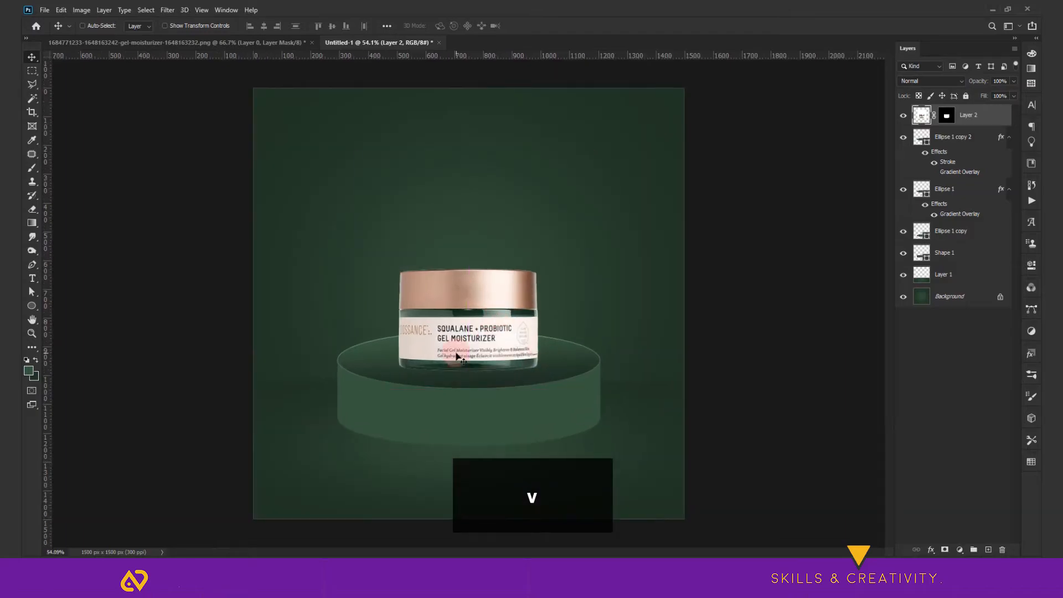
scroll(458, 357, up, 2)
drag(458, 366, 492, 341)
Step: Create a new layer directly beneath the jar and prepare a flattened soft brush with dark green as the foreground colour
click(988, 550)
mouse_move(946, 136)
mouse_down()
mouse_move(947, 147)
mouse_move(942, 119)
mouse_up()
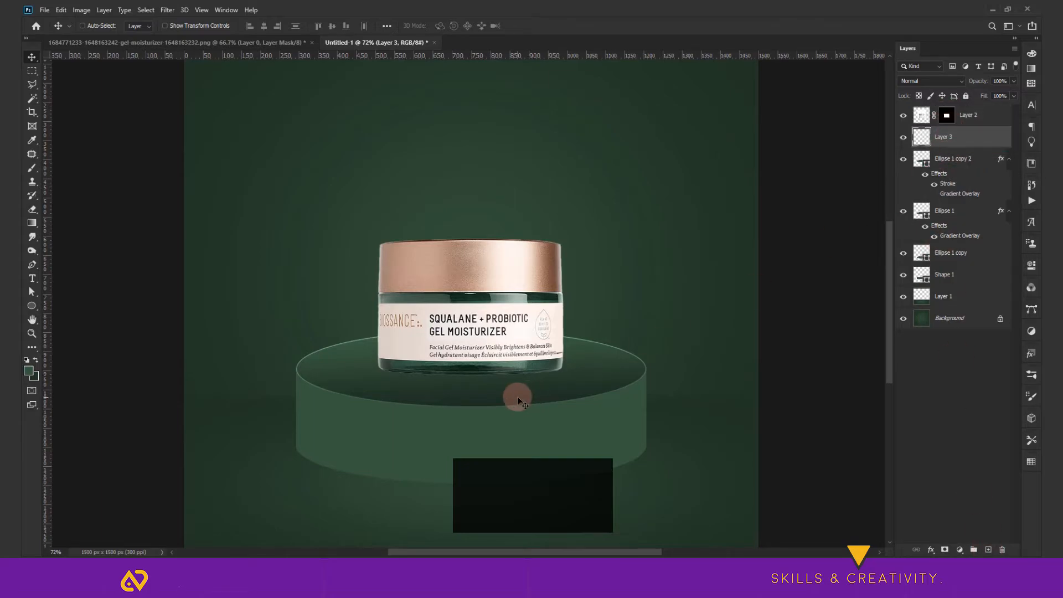
key(b)
click(99, 26)
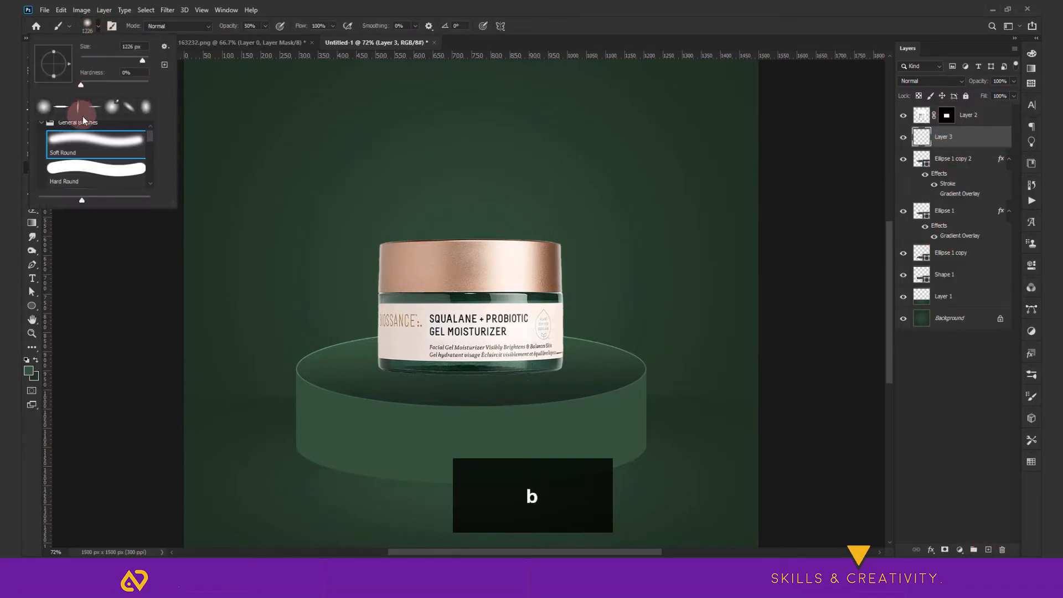
click(95, 111)
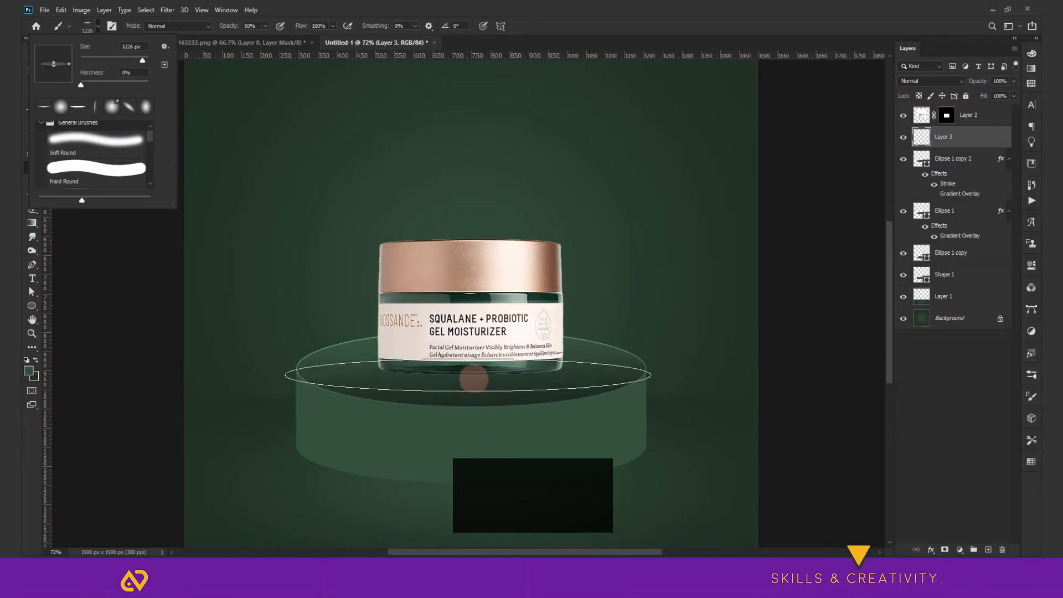
click(54, 65)
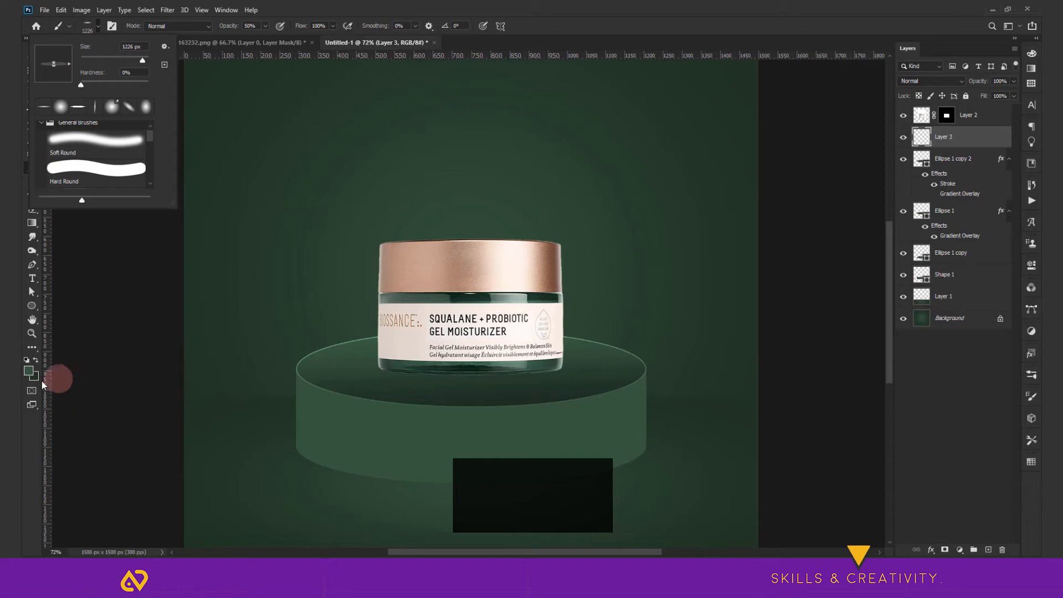
click(35, 365)
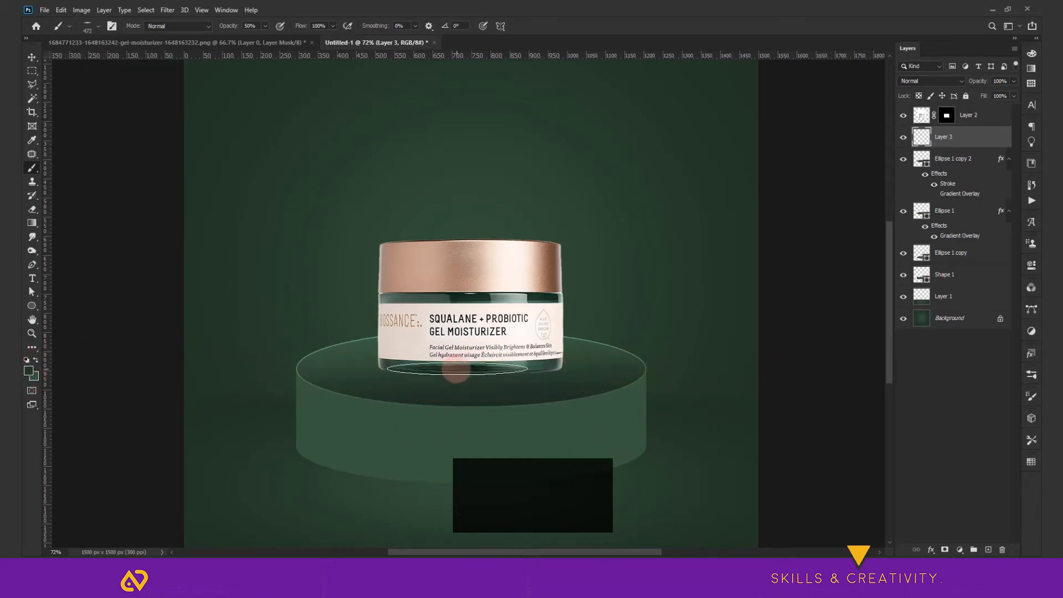
Step: Paint a soft dark green contact shadow along the jar's base at 50% brush opacity
scroll(472, 387, up, 5)
drag(496, 372, 512, 373)
click(484, 373)
click(470, 372)
click(404, 368)
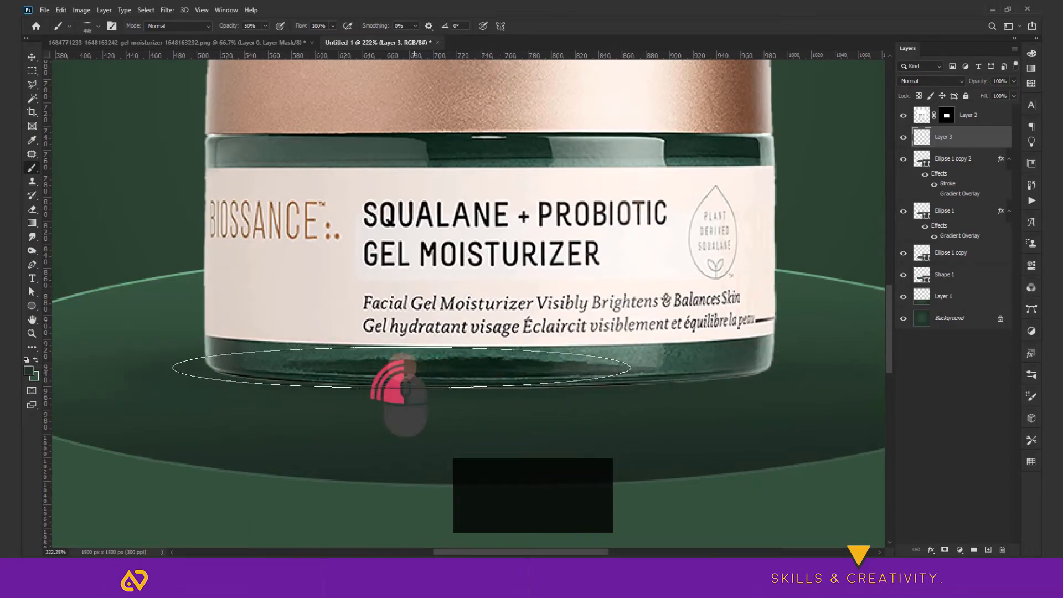
click(415, 368)
click(551, 373)
click(562, 374)
click(534, 371)
click(438, 370)
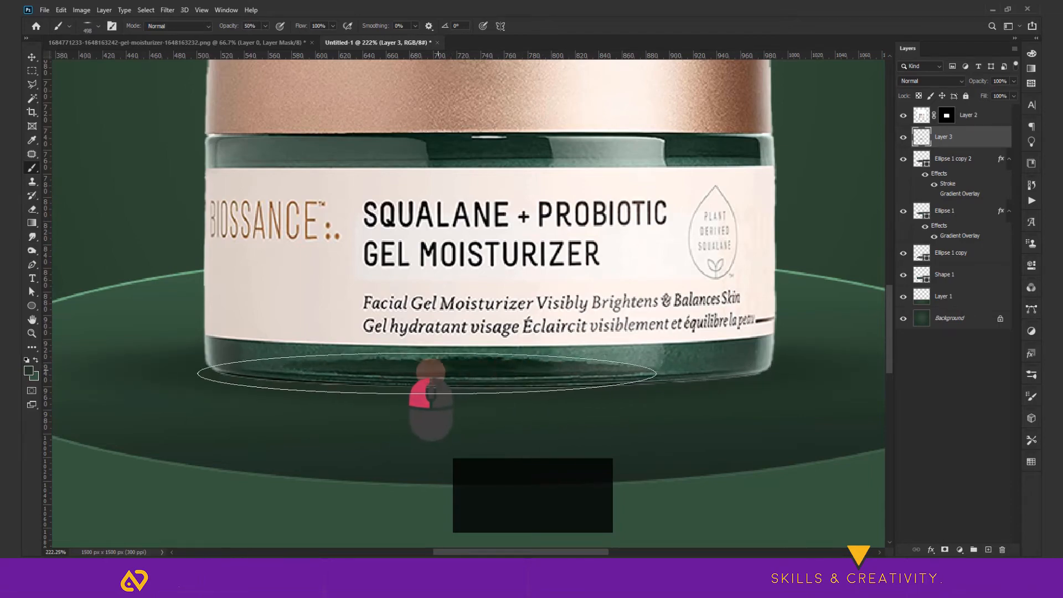
Step: Change the foreground colour to black (000000) and deepen the contact shadow under the jar
click(27, 375)
drag(625, 349, 562, 375)
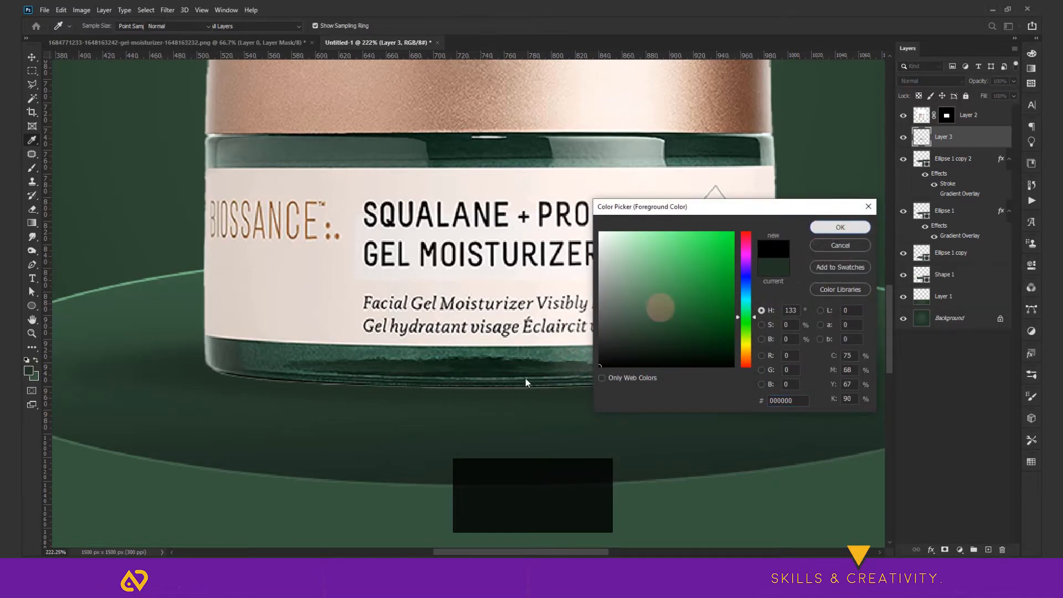
click(839, 227)
click(476, 376)
mouse_move(518, 370)
mouse_down()
mouse_move(534, 373)
mouse_move(408, 375)
mouse_move(433, 367)
mouse_up()
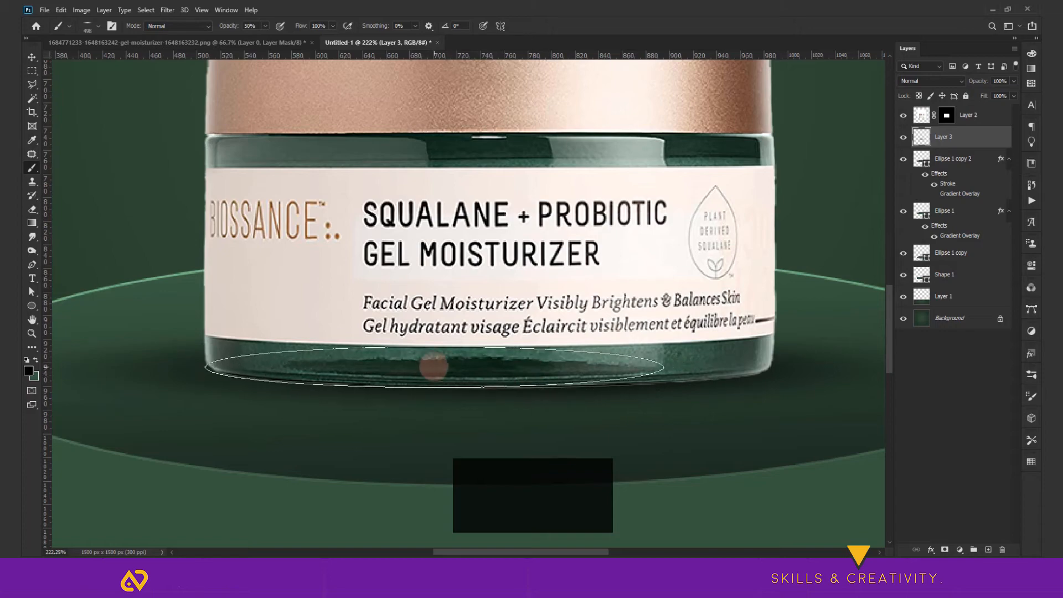
Step: Set both the opacity and the fill of the jar's shadow layer to 90%
scroll(498, 382, down, 3)
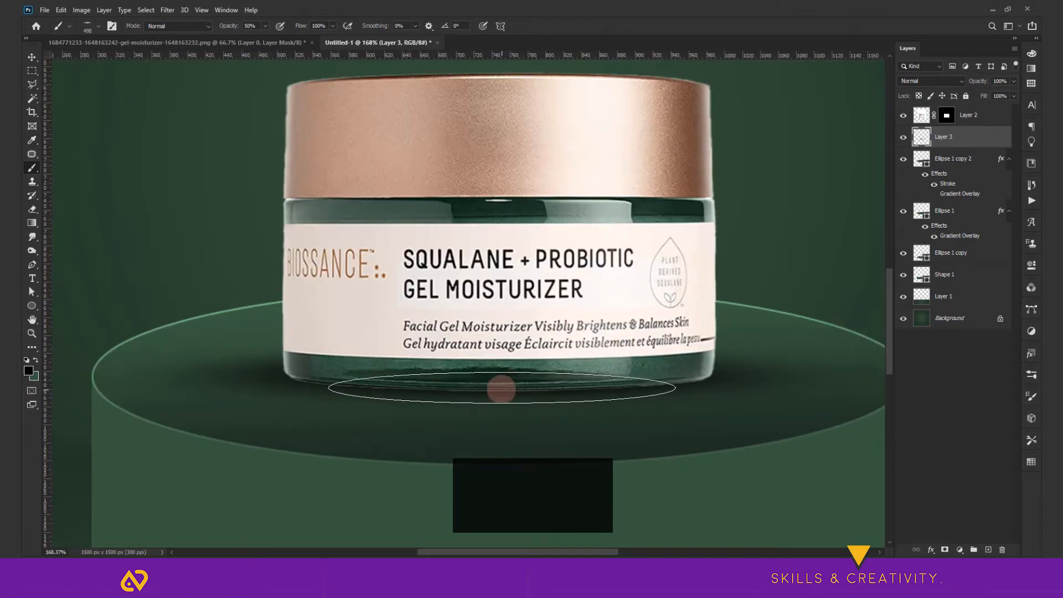
key(v)
scroll(470, 461, down, 2)
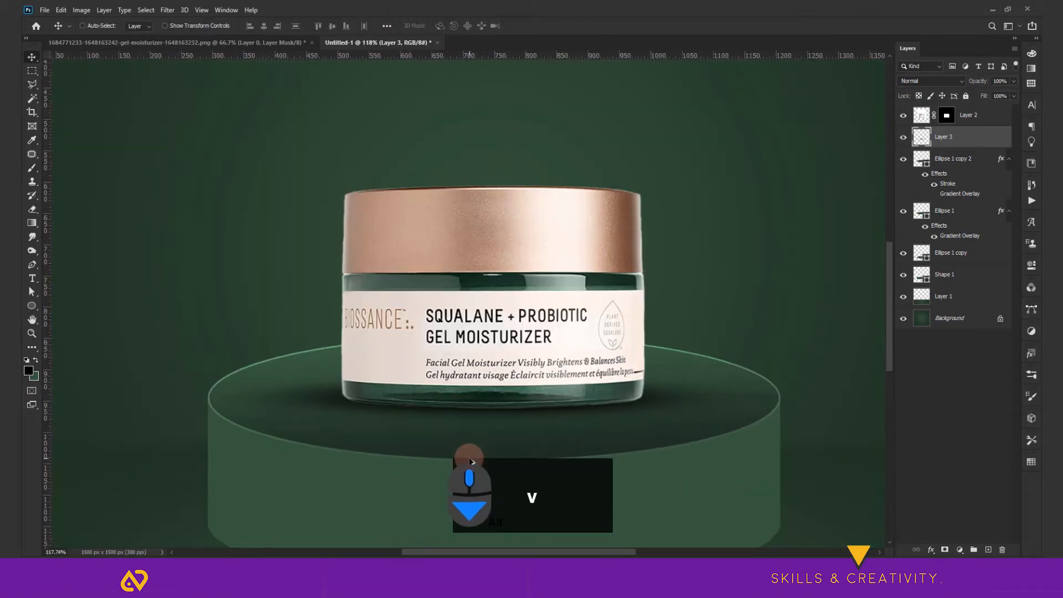
scroll(522, 421, down, 2)
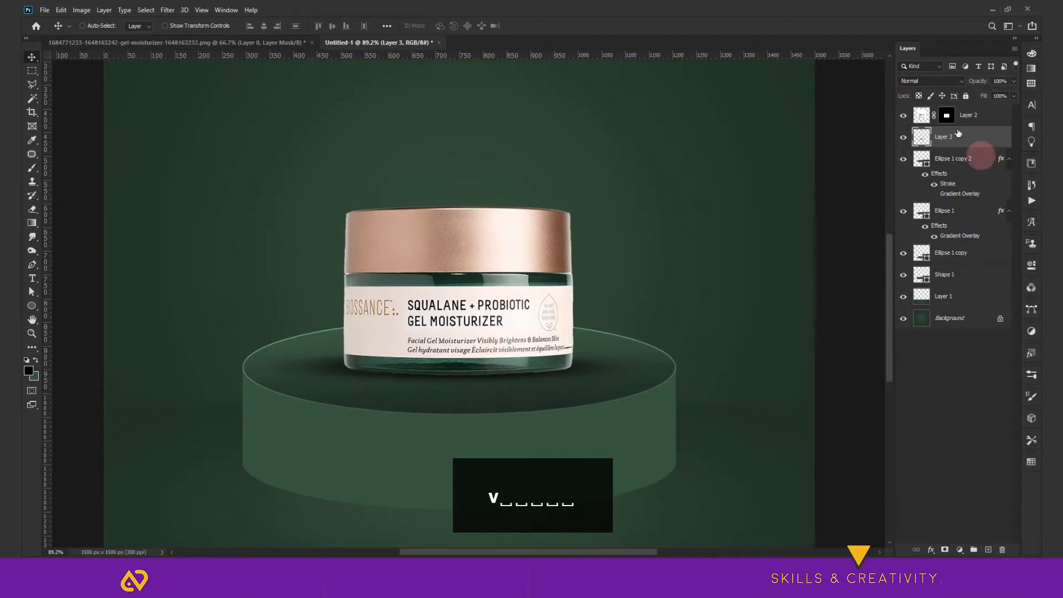
click(999, 81)
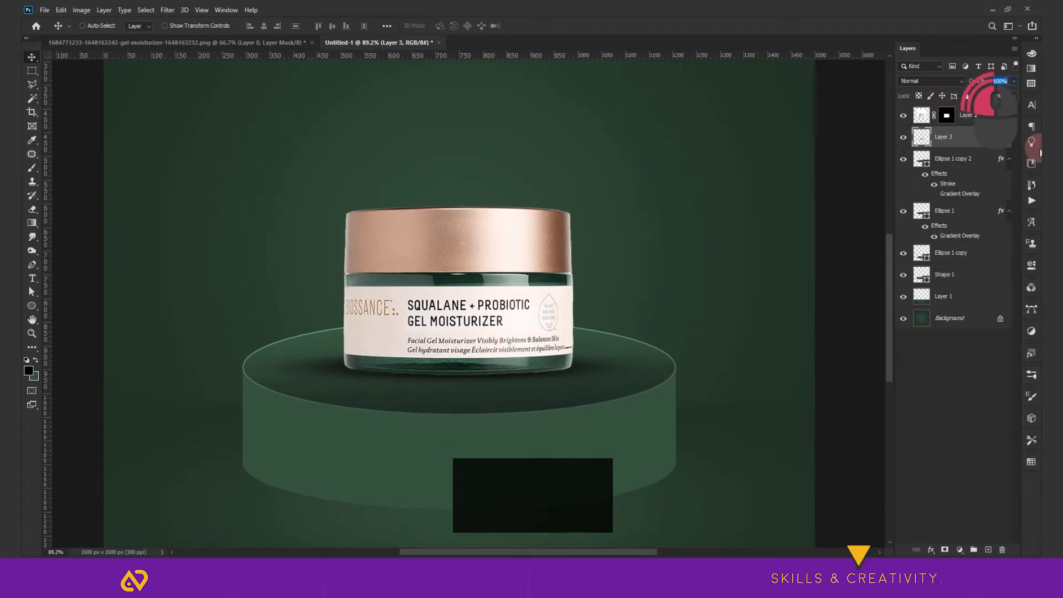
text(90)
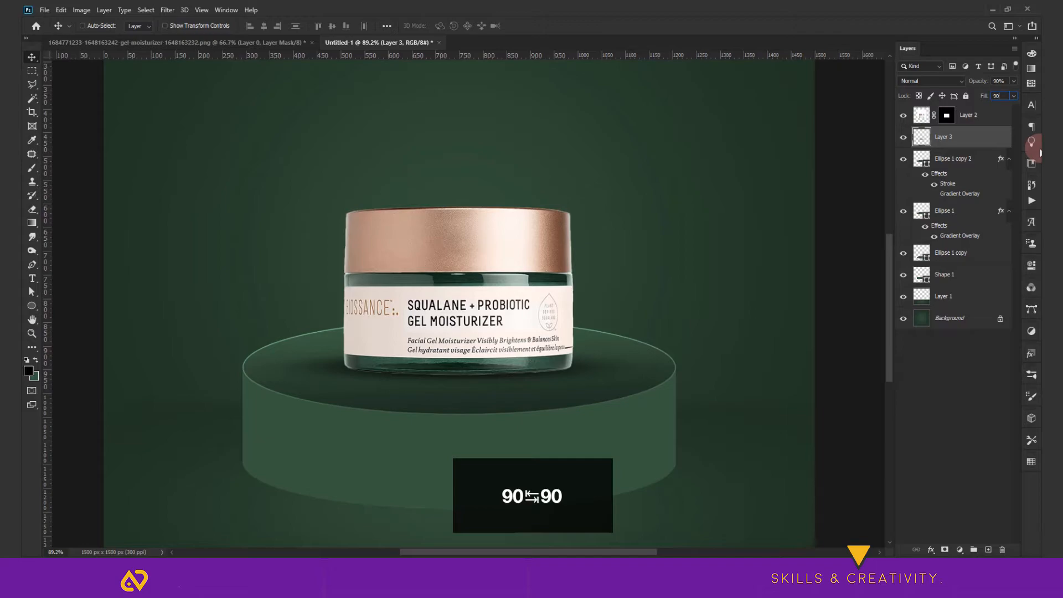
Step: Select the jar's layer and apply a Free Transform to the jar
right_click(477, 298)
click(492, 299)
key(ctrl+t)
key(Return)
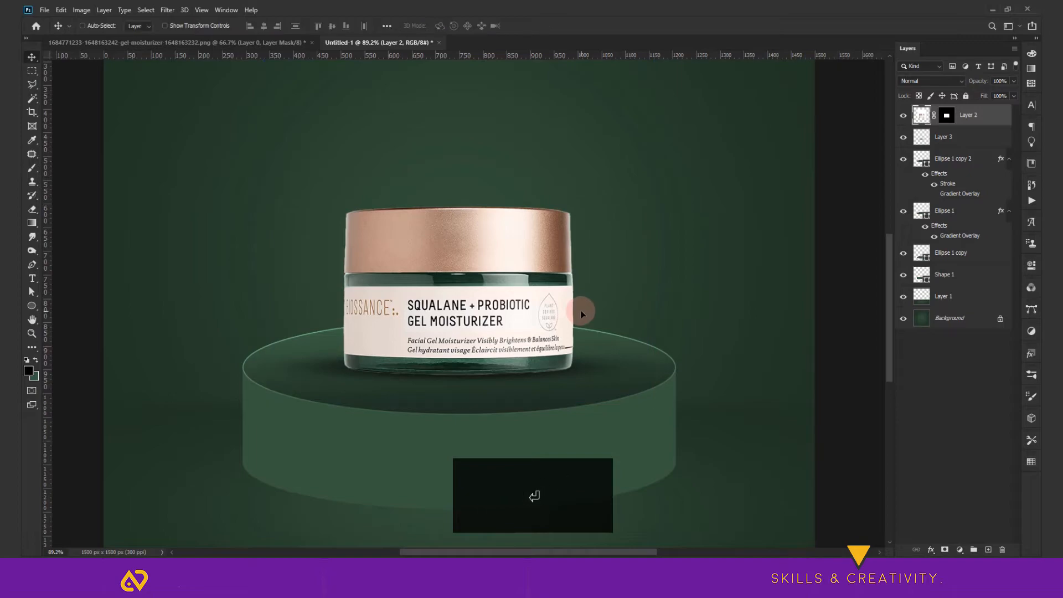
Step: Duplicate the jar layer and convert the copy to a smart object
key(ctrl+j)
scroll(580, 311, down, 2)
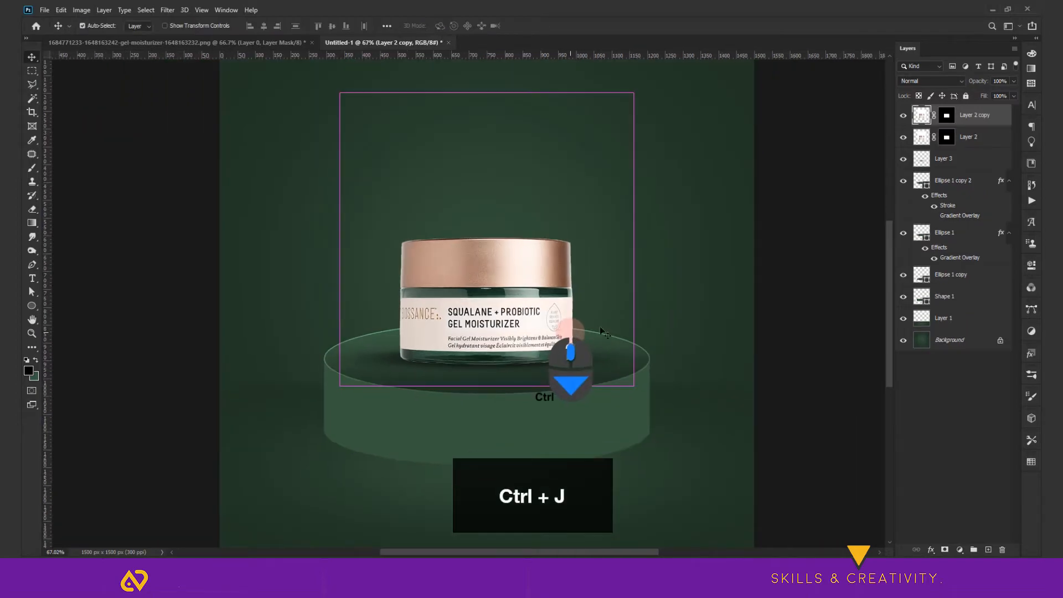
right_click(990, 122)
click(887, 254)
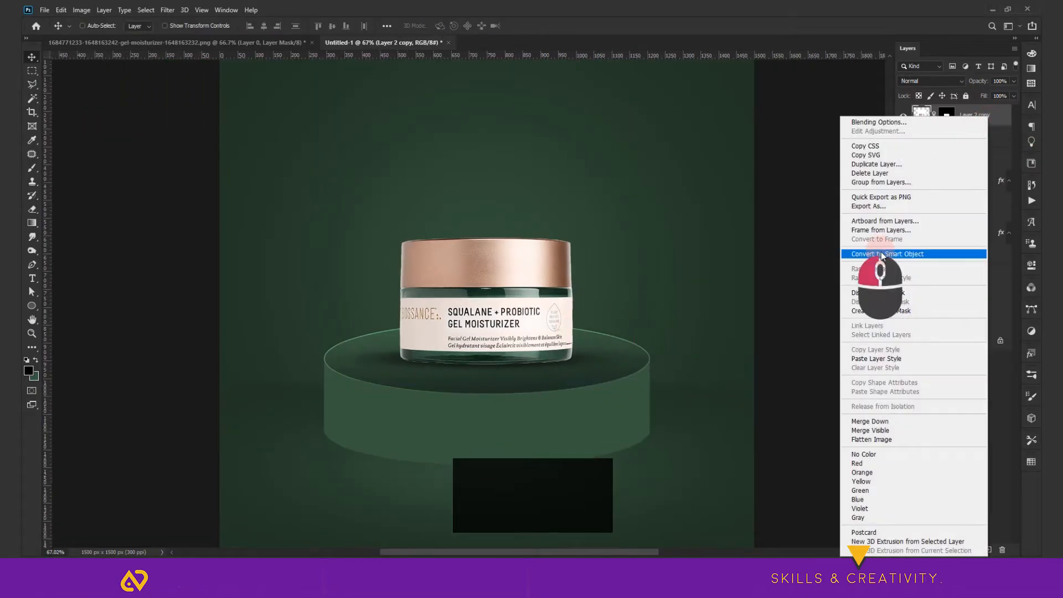
Step: Flip the jar copy vertically and move it directly beneath the original jar as a reflection
key(ctrl+t)
right_click(498, 267)
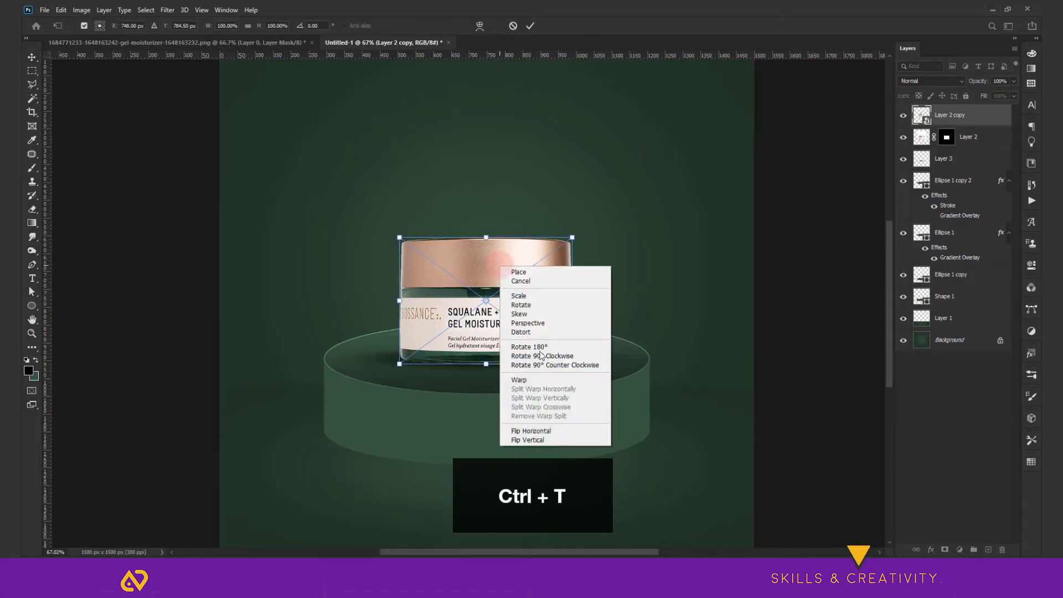
click(529, 440)
drag(496, 268, 511, 395)
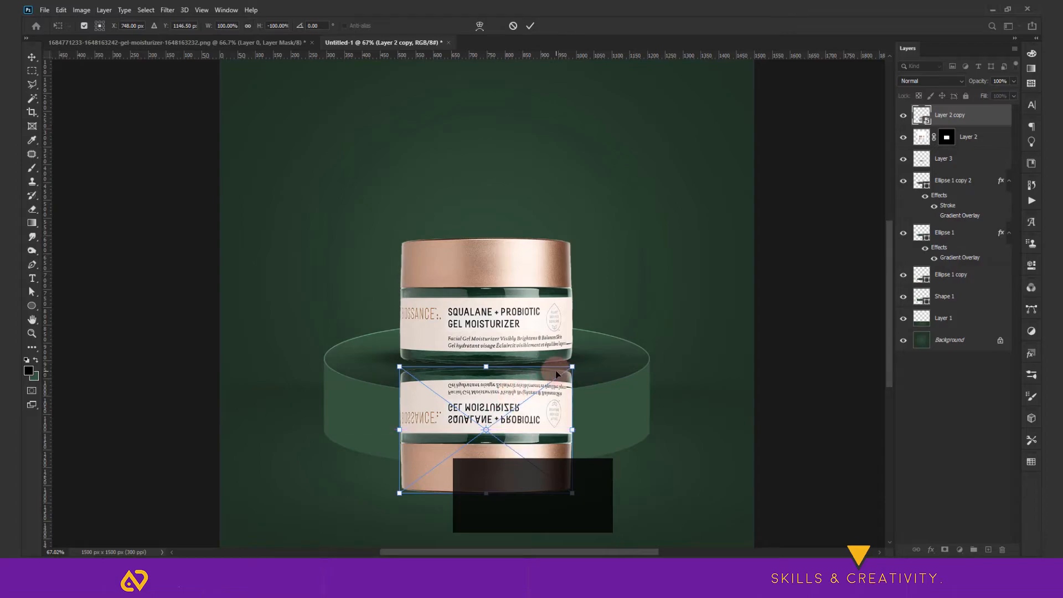
Step: Warp the upper edge of the flipped jar copy so that it follows the curved base of the original jar
click(80, 14)
mouse_move(61, 10)
mouse_move(85, 254)
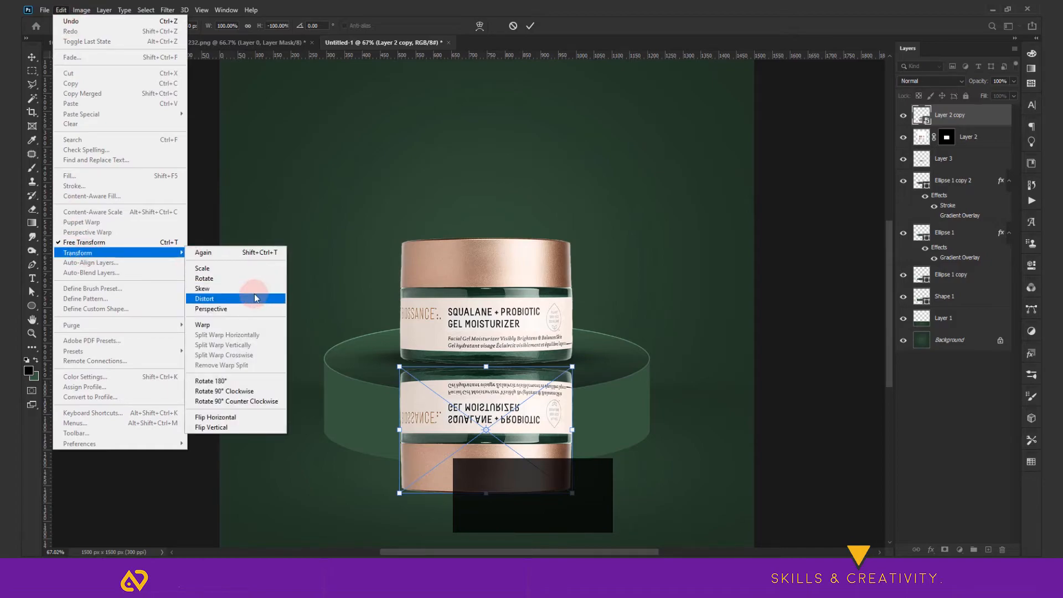
click(238, 325)
scroll(544, 385, up, 2)
scroll(544, 385, up, 4)
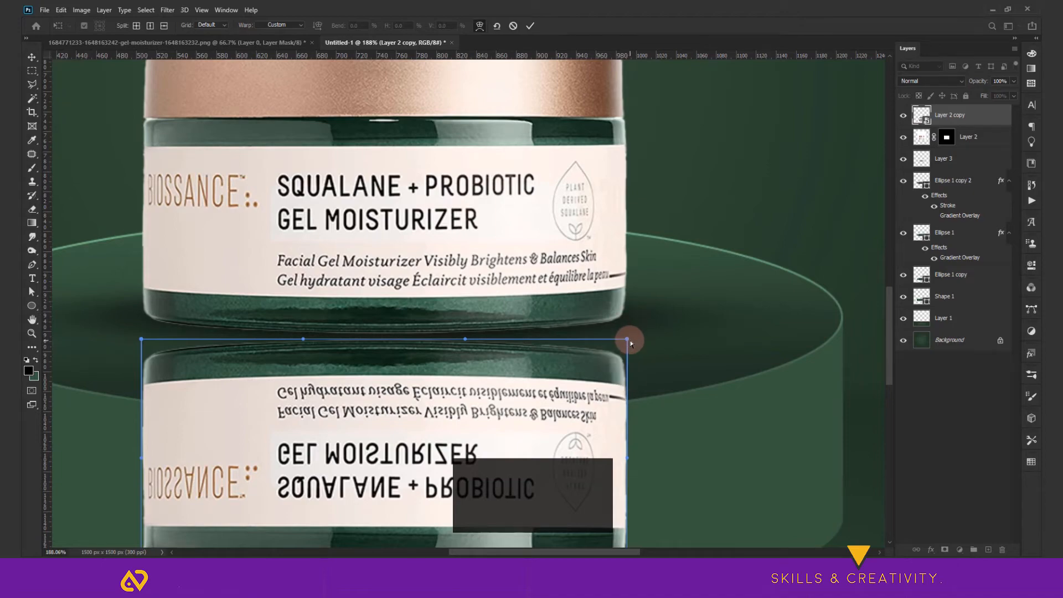
drag(627, 322, 630, 306)
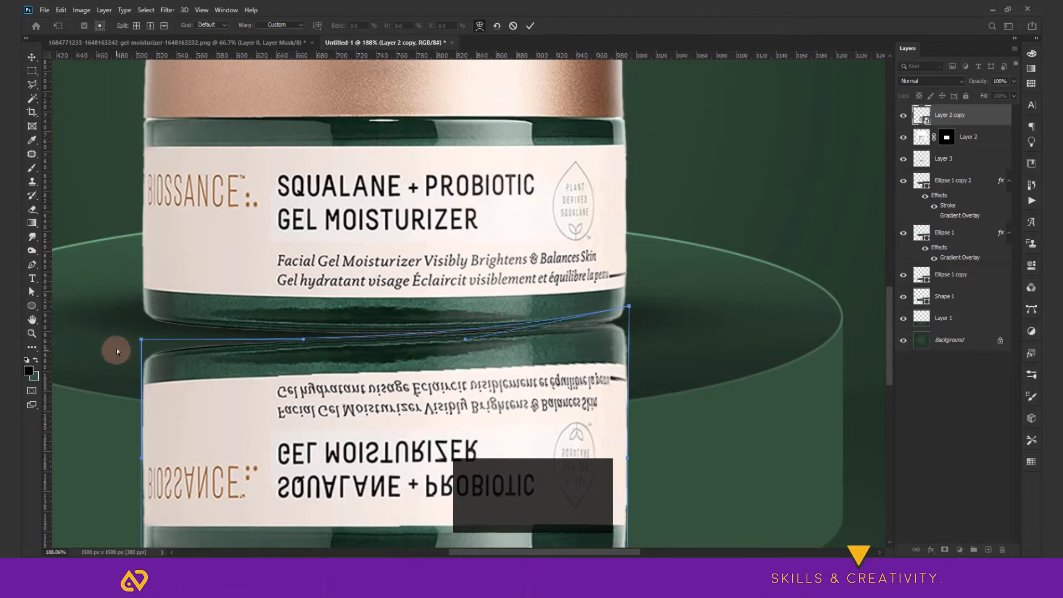
drag(143, 341, 142, 299)
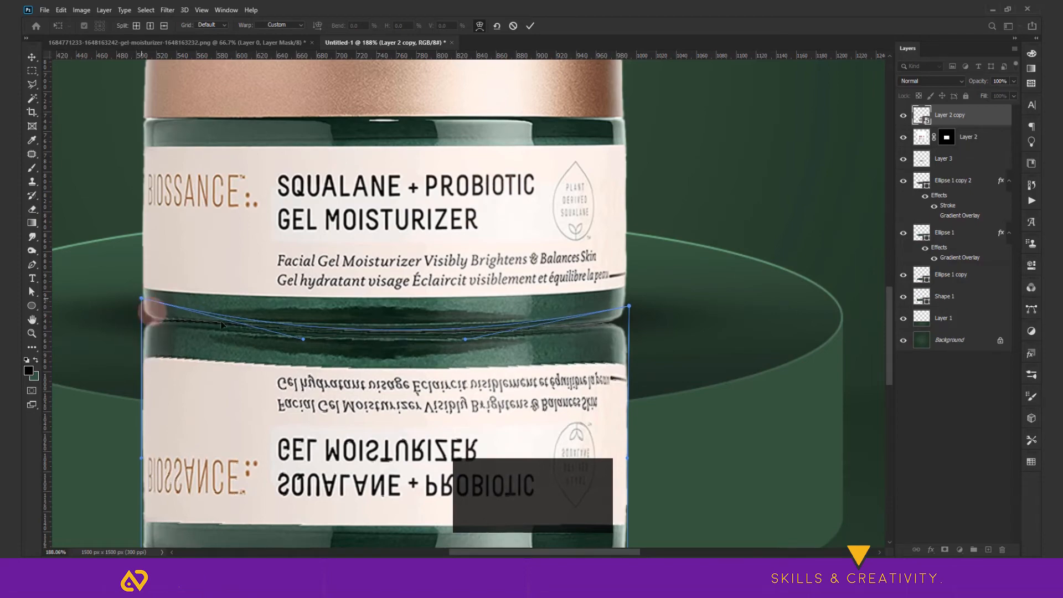
drag(303, 344, 306, 351)
drag(468, 341, 469, 341)
key(Return)
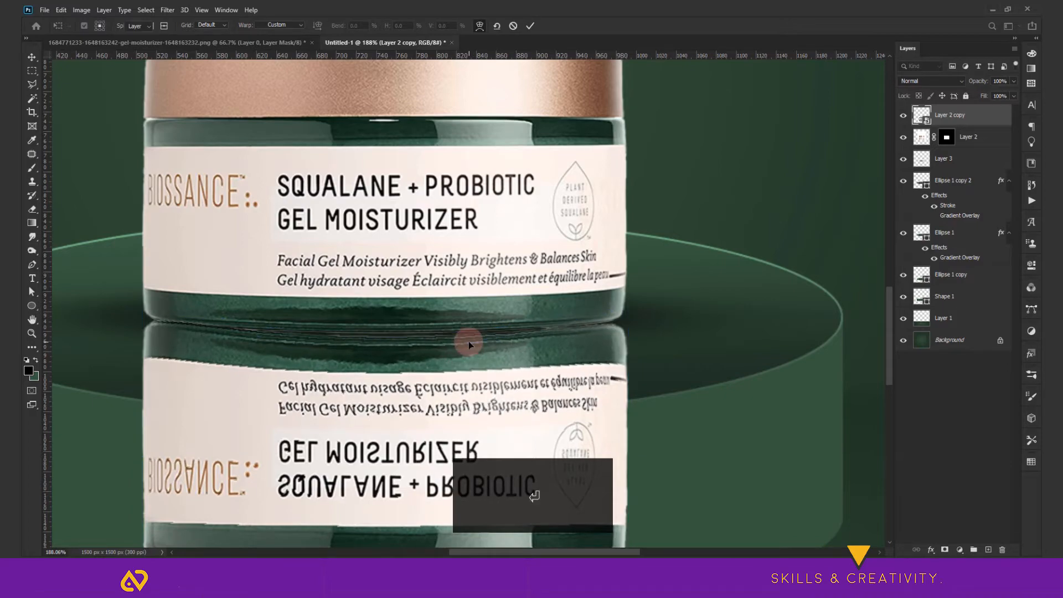
key(v)
Step: Add a black layer mask to the reflection and reveal its upper part with a white-to-transparent linear gradient running down from the jar's base
scroll(490, 375, down, 2)
scroll(490, 375, down, 3)
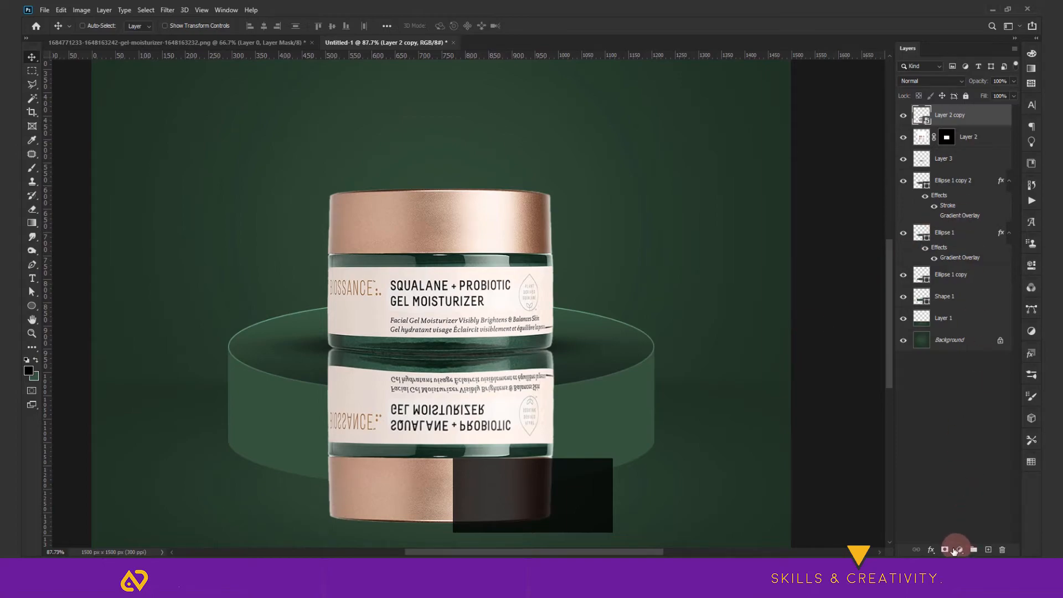
click(953, 550)
key(ctrl+i)
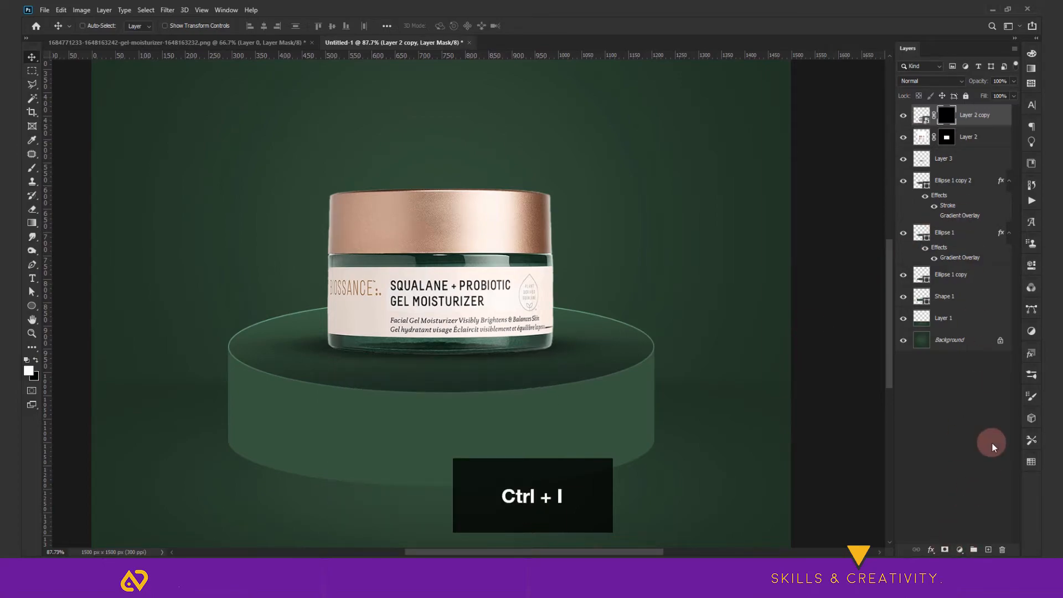
click(32, 223)
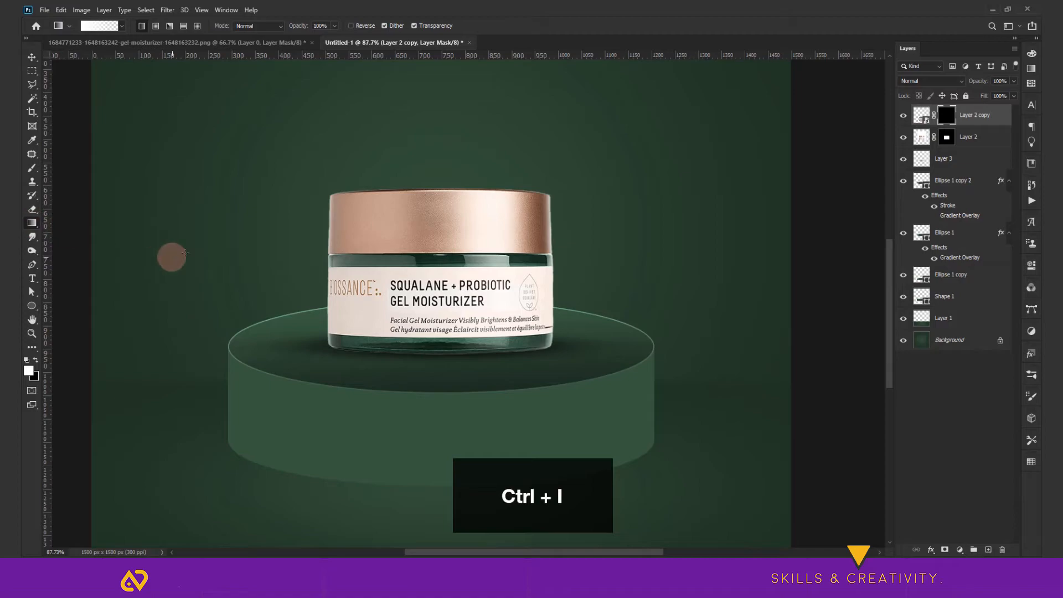
drag(448, 341, 448, 381)
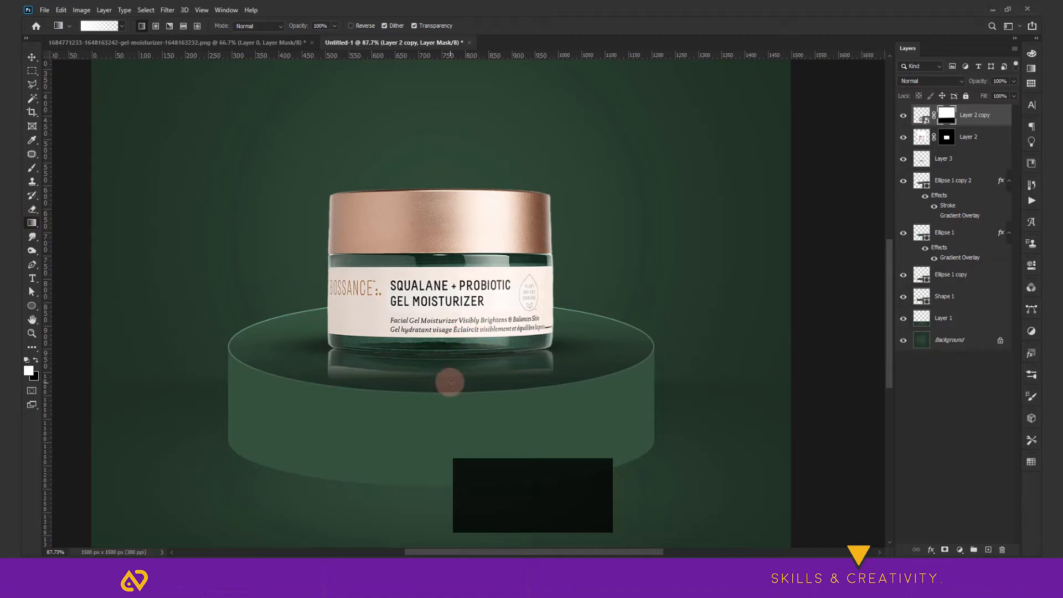
Step: Set the reflection layer's opacity to 50% and its fill to 80%
key(v)
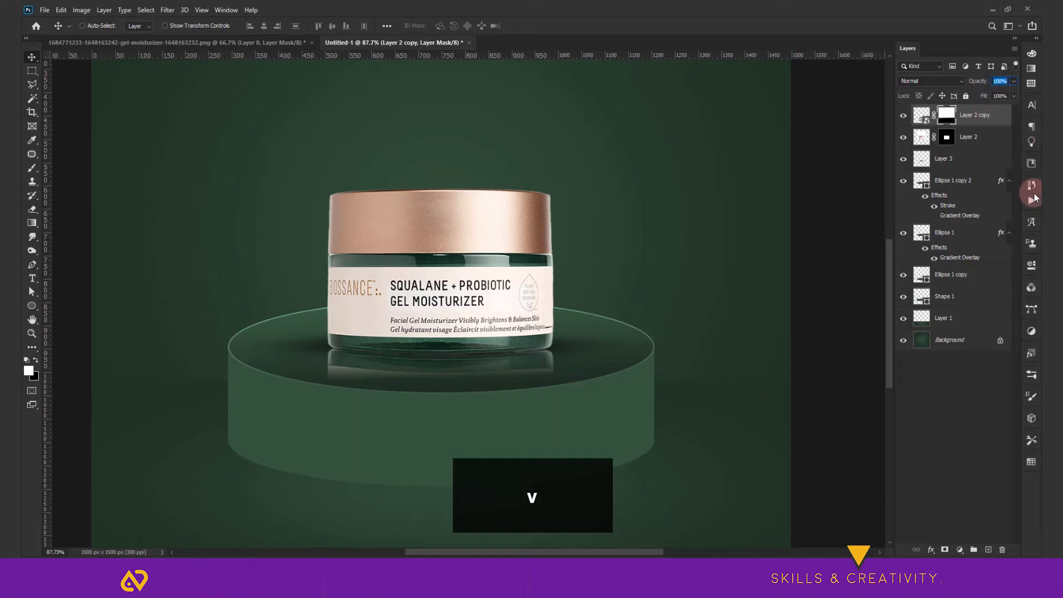
key(Tab)
text(80)
key(Return)
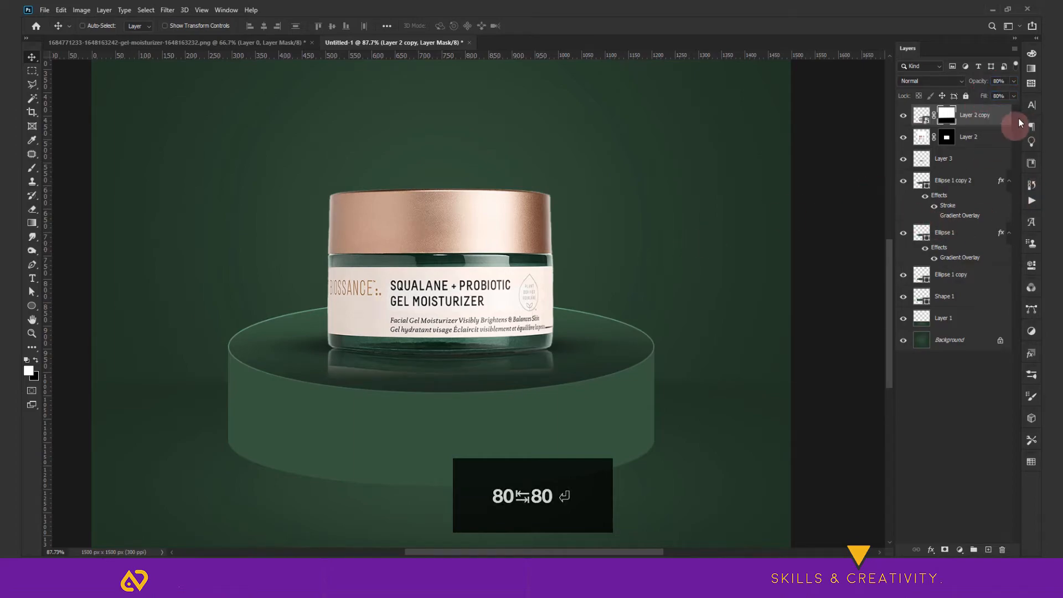
click(1000, 81)
text(50)
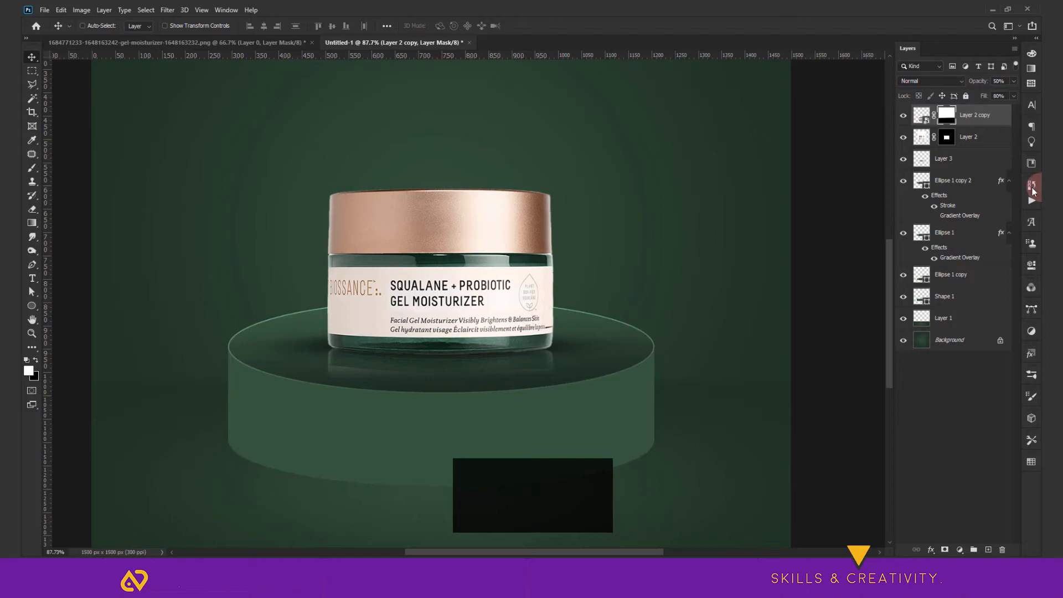
Step: Select all the podium layers, including the stroked rim ellipse, and enlarge the podium proportionally from its centre by about 15%
scroll(529, 382, down, 5)
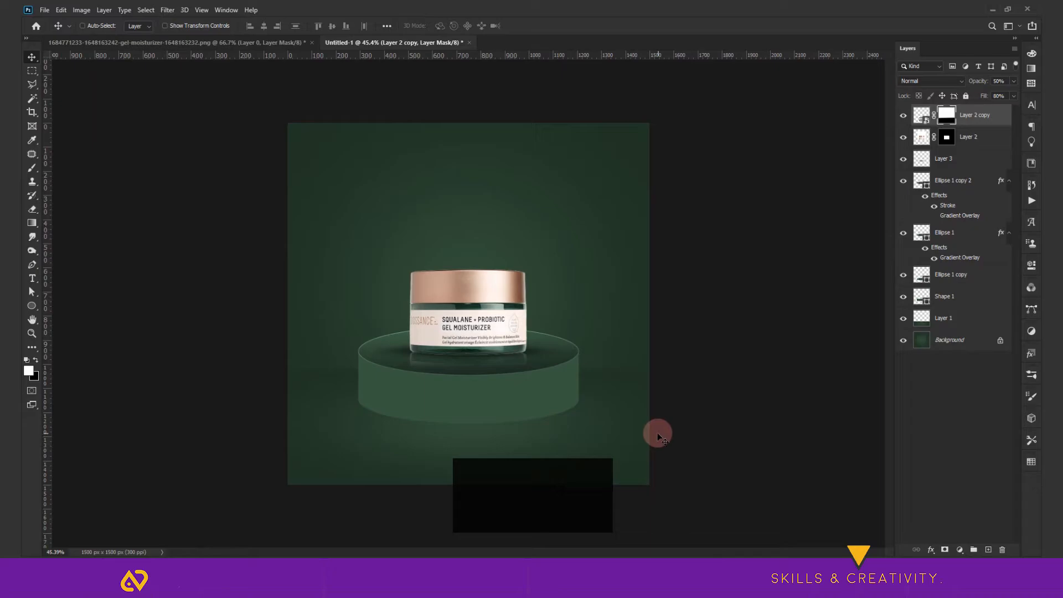
right_click(497, 404)
click(519, 419)
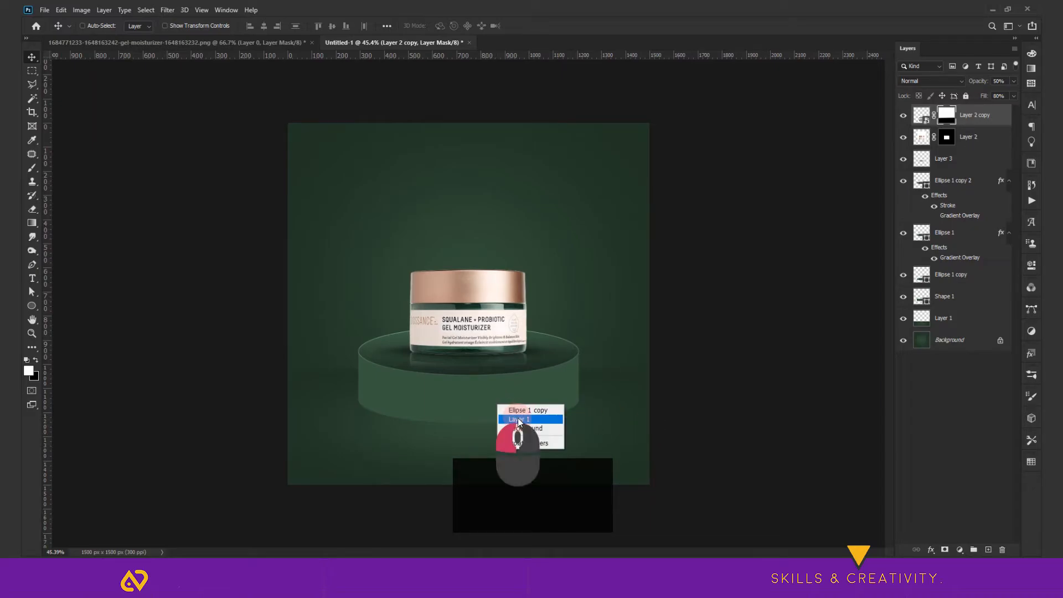
ctrl+shift+click(490, 347)
key(ctrl+t)
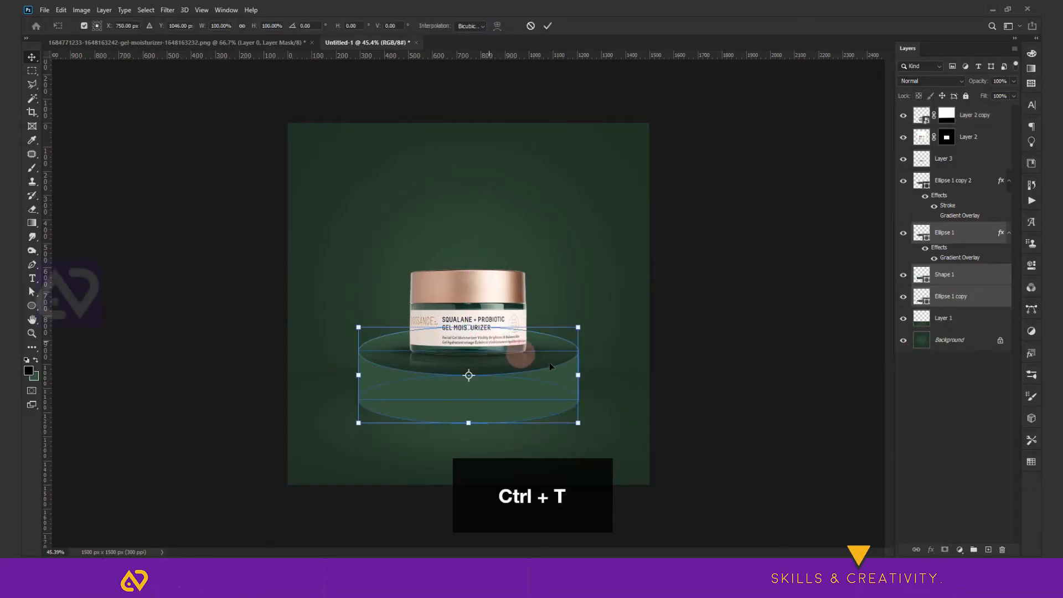
drag(578, 376, 594, 375)
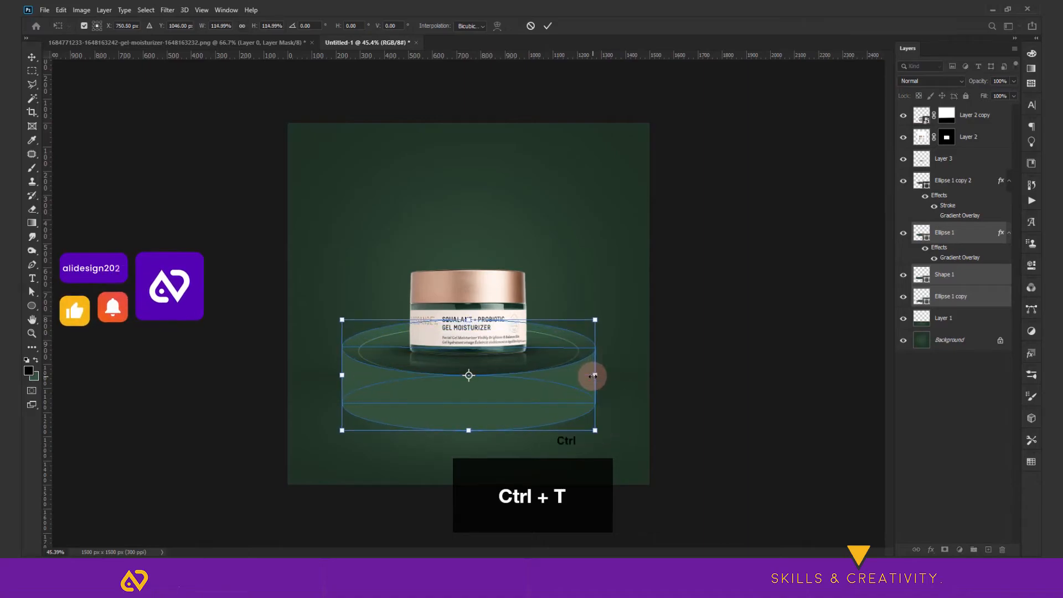
key(ctrl+z)
key(Return)
ctrl+click(960, 189)
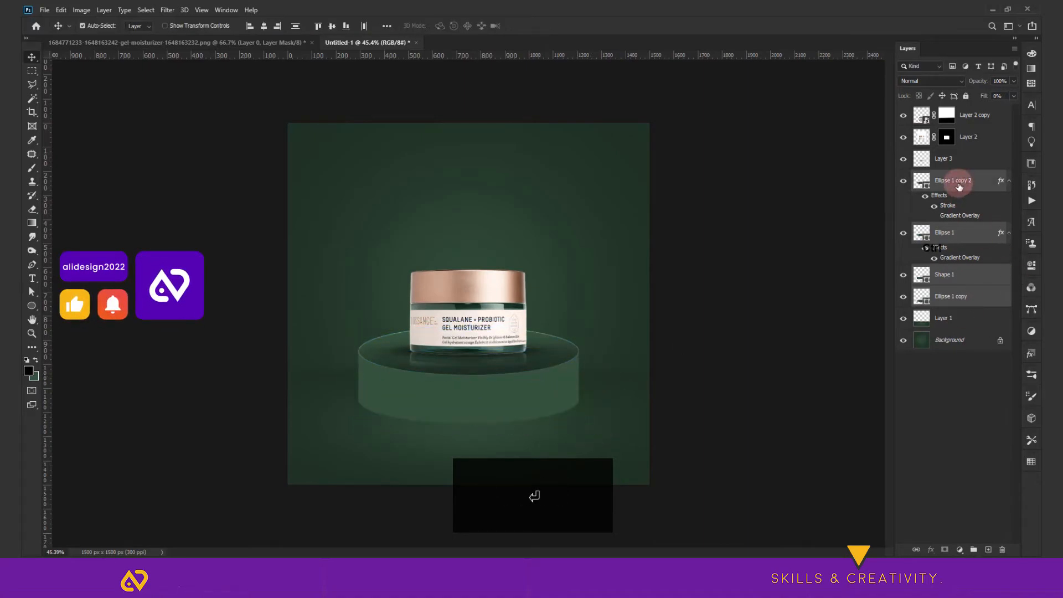
key(ctrl+t)
drag(592, 377, 596, 377)
key(Return)
right_click(493, 308)
click(515, 326)
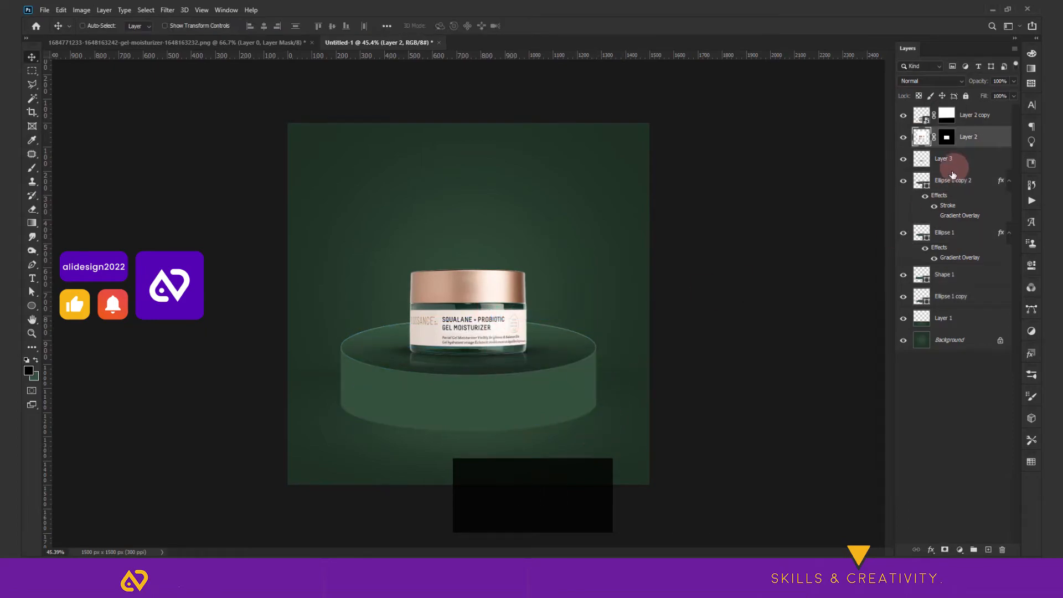
shift+click(948, 180)
shift+click(948, 162)
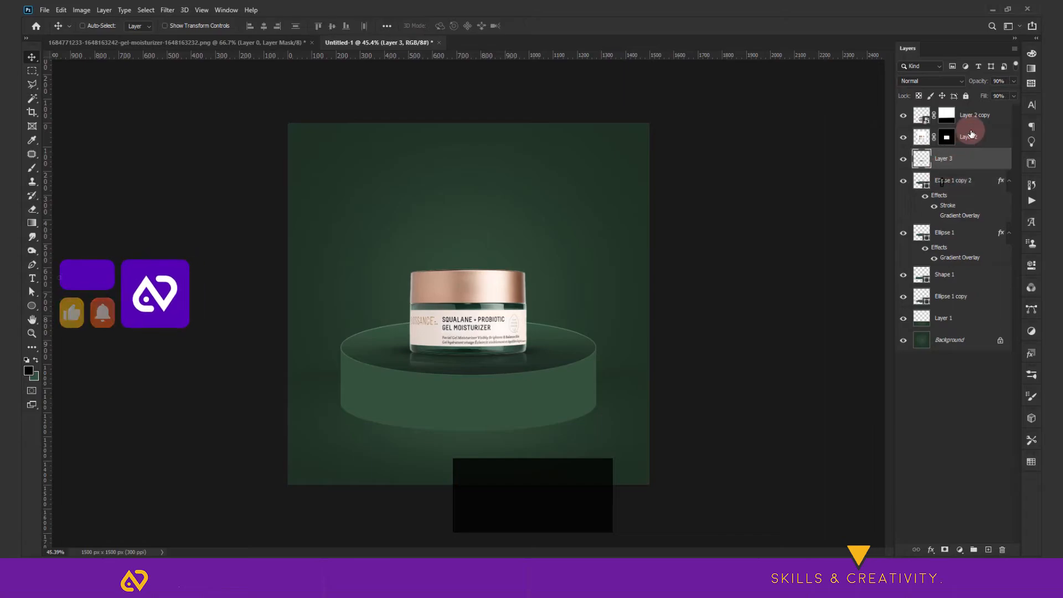
Step: Select the jar, reflection and shadow layers together, scale them to about 106% and move them slightly up on the podium
click(967, 118)
key(ctrl+t)
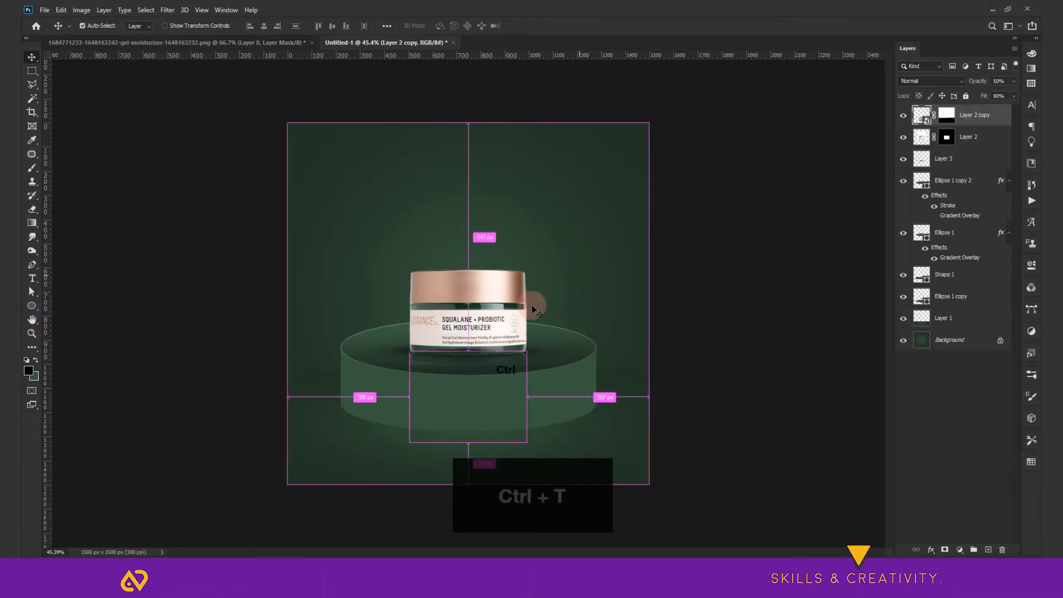
double_click(534, 339)
click(548, 232)
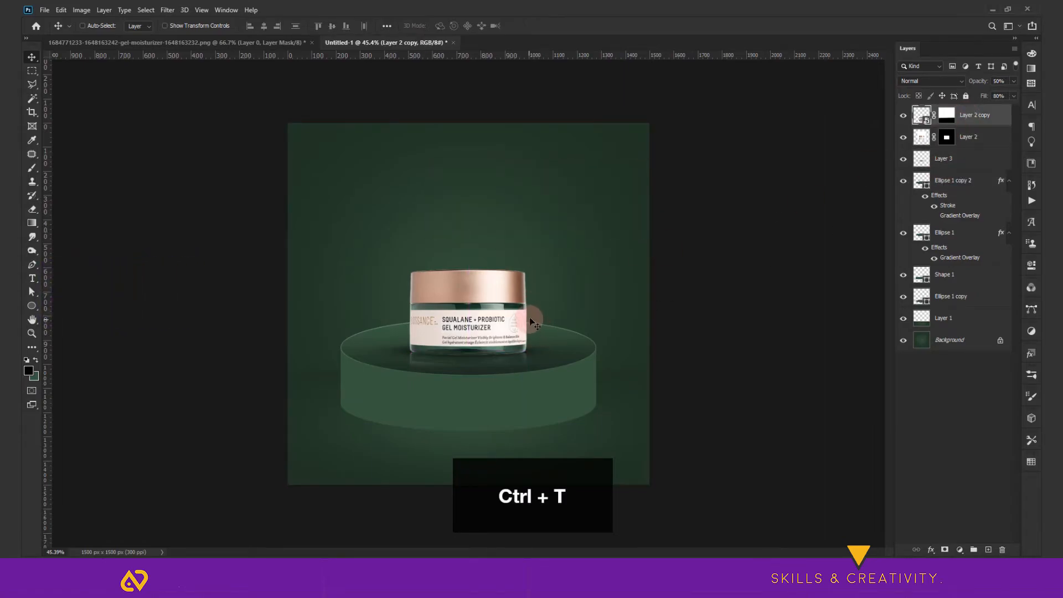
shift+click(949, 160)
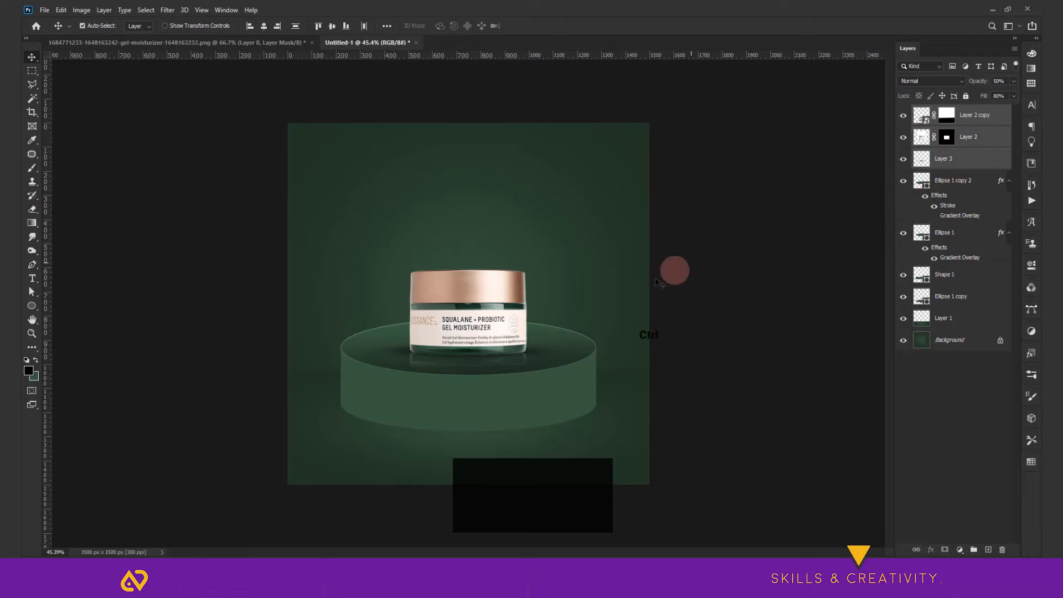
key(ctrl+t)
drag(580, 308, 590, 308)
drag(489, 330, 488, 321)
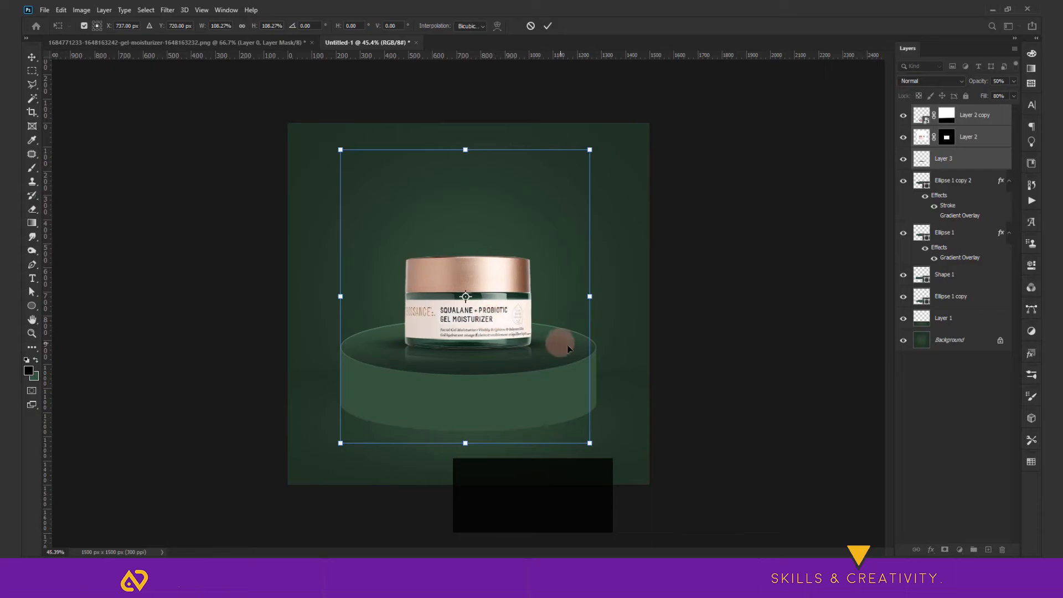
key(Return)
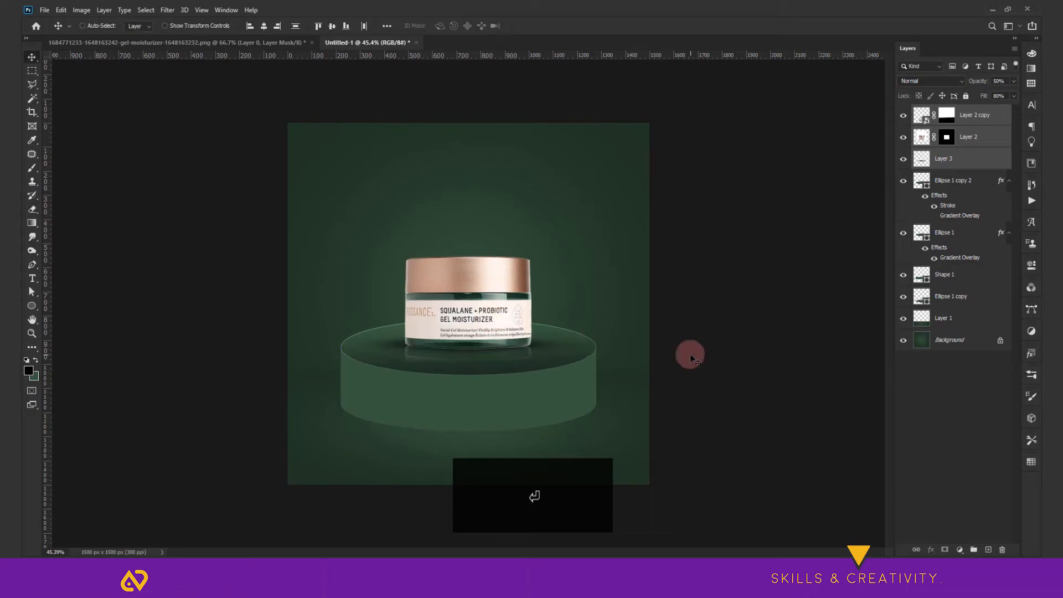
Step: Enlarge the selected jar, reflection and shadow proportionally by about another 15%
key(ctrl+t)
drag(590, 296, 609, 296)
key(Return)
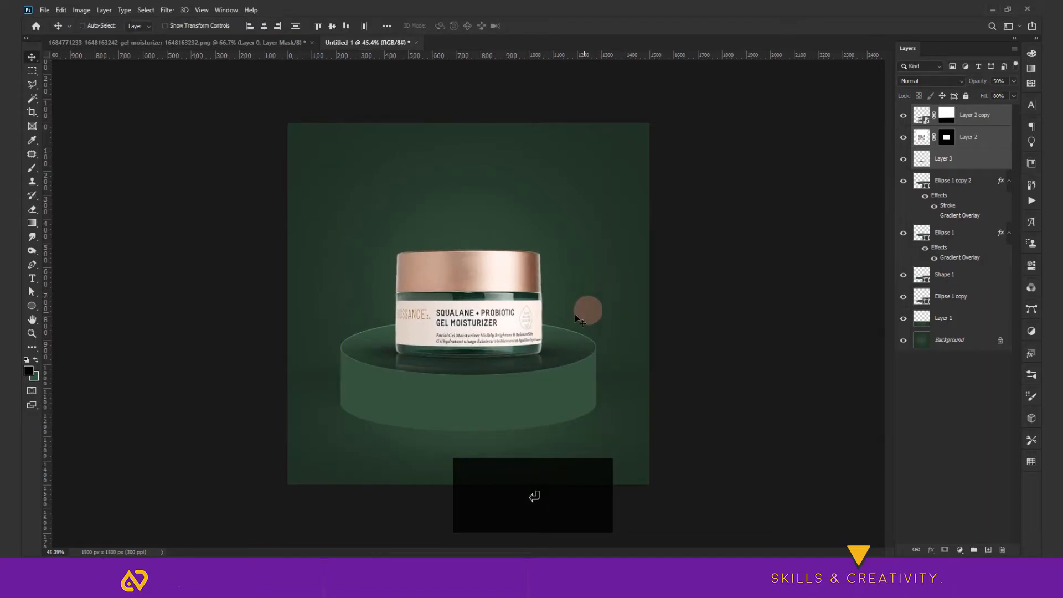
Step: Select all jar and podium layers, reduce the podium's height to about 89% and move the whole composition slightly down the canvas
click(978, 114)
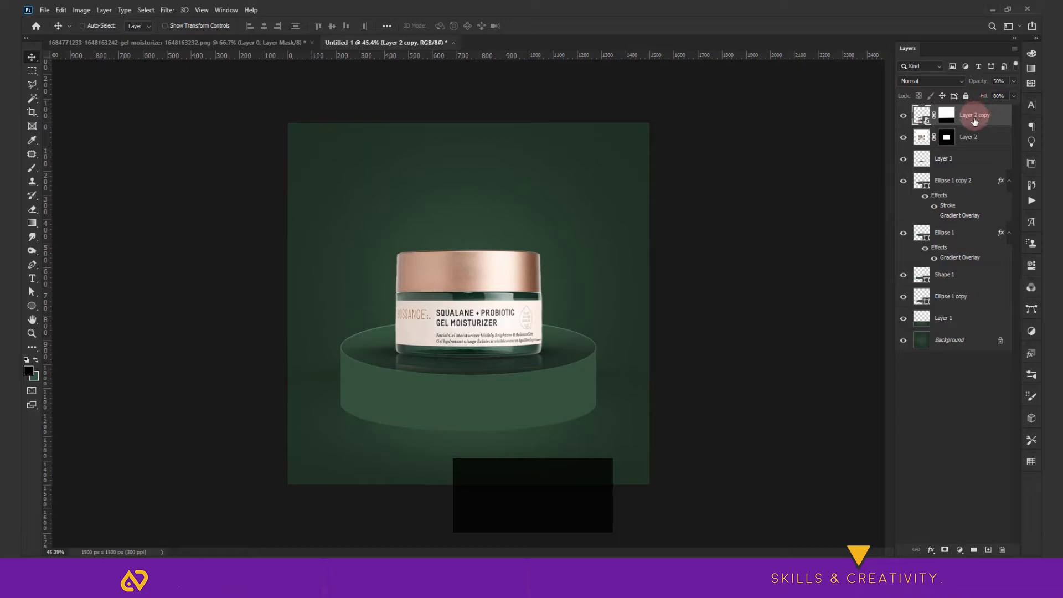
shift+click(943, 278)
shift+click(943, 296)
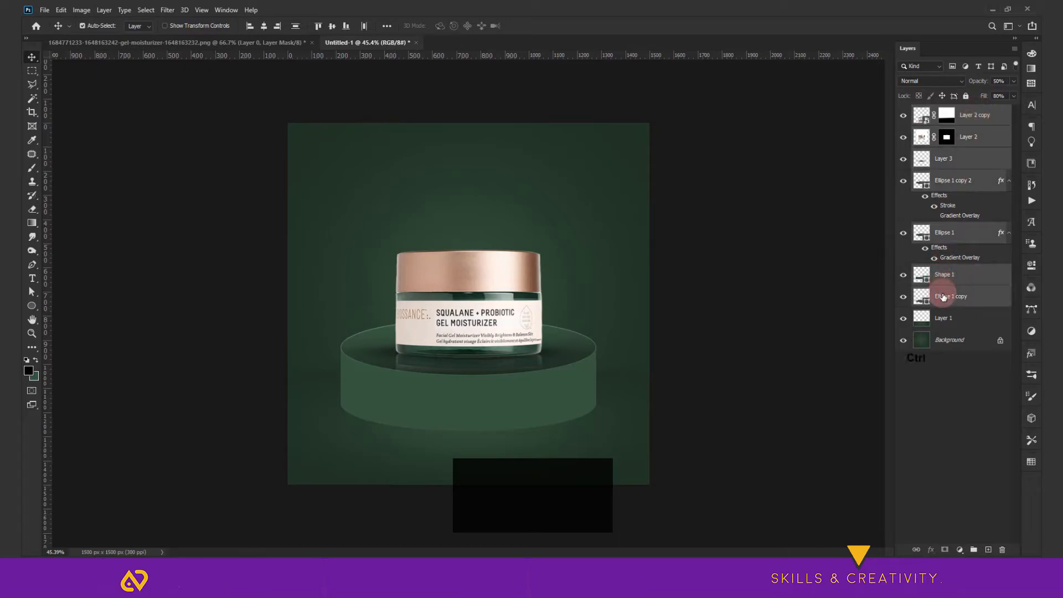
key(ctrl+t)
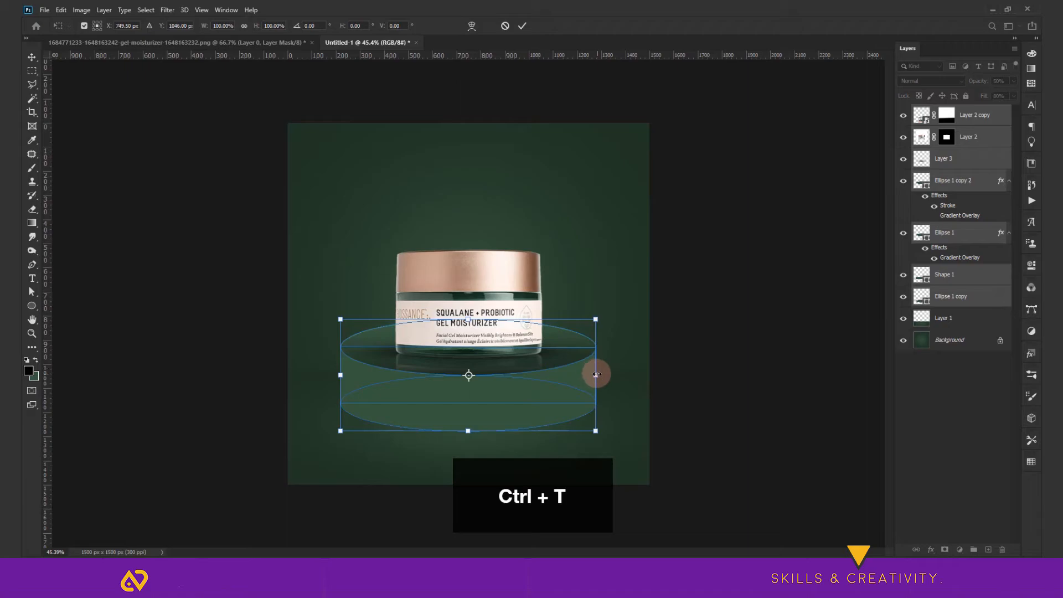
mouse_move(466, 430)
mouse_down()
mouse_move(465, 439)
mouse_move(469, 422)
mouse_up()
key(ctrl+z)
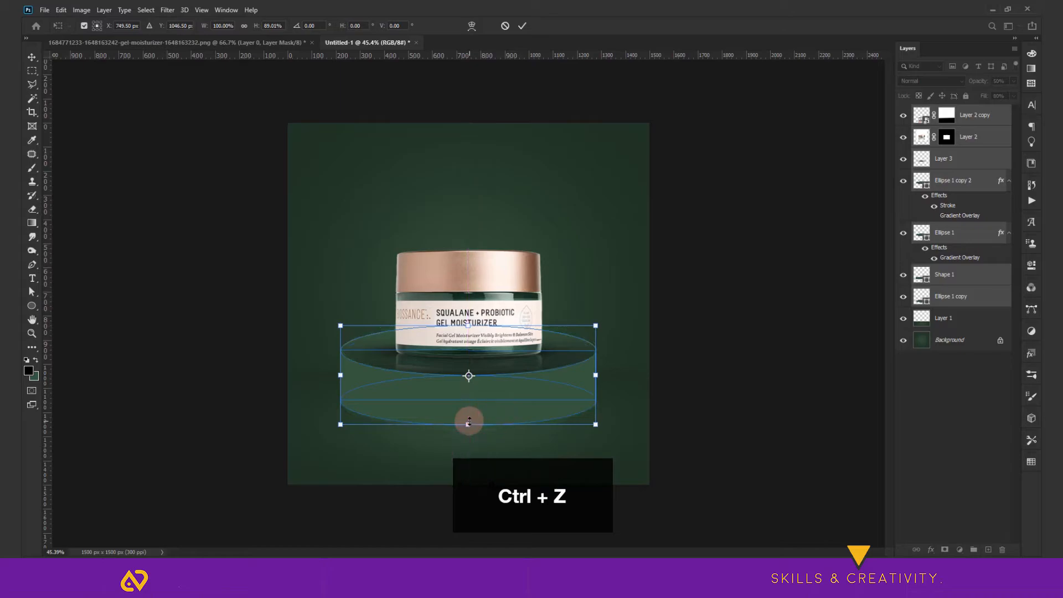
key(Return)
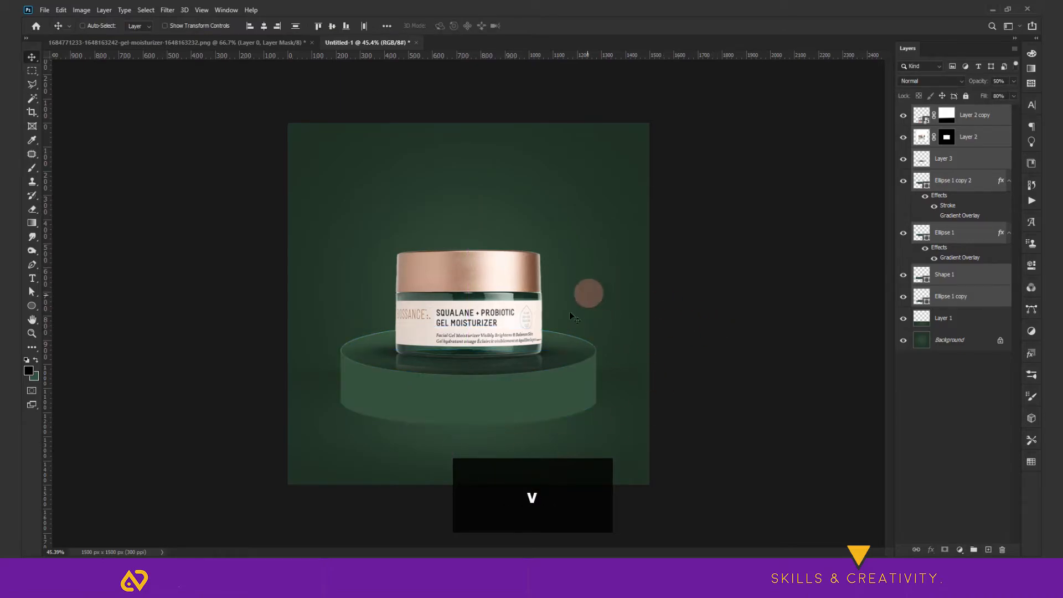
drag(515, 368, 514, 378)
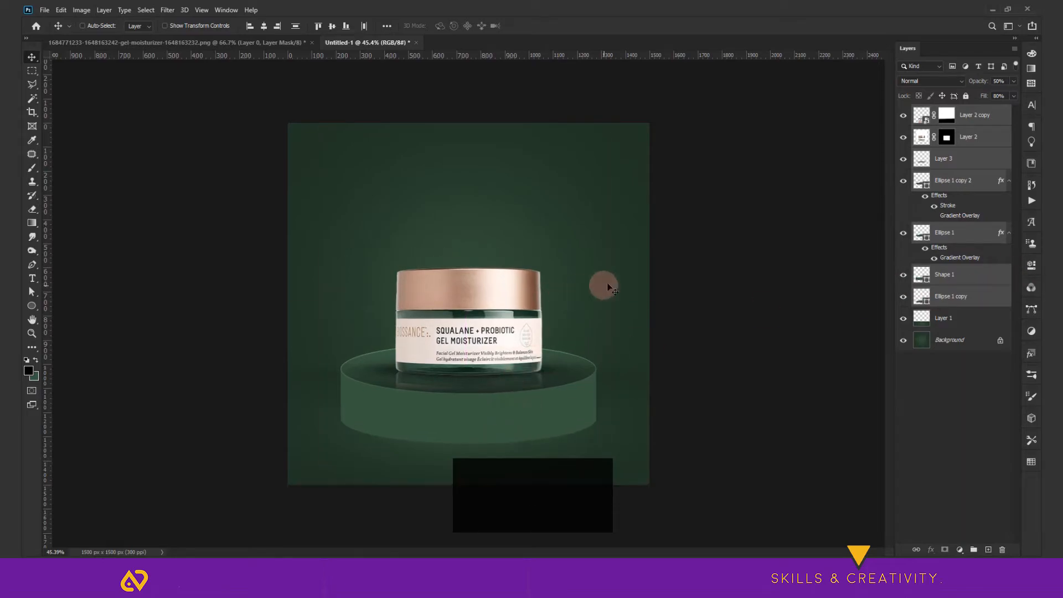
Step: Place the A1 texture image from the Texture folder across the upper backdrop and move its layer directly above the Background
drag(605, 285, 621, 274)
mouse_move(253, 586)
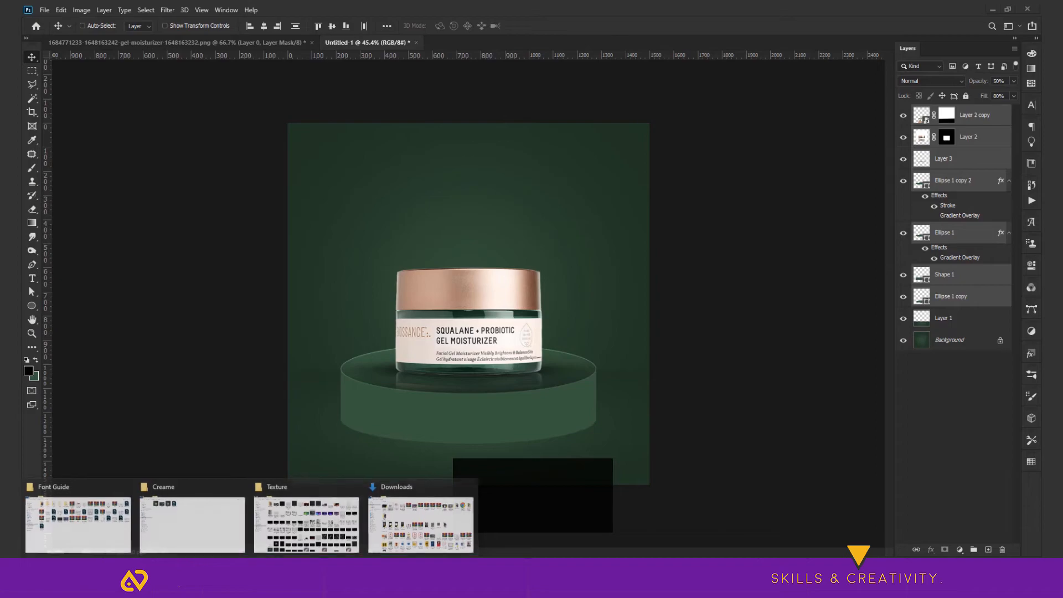
click(225, 507)
drag(237, 106, 616, 450)
key(Return)
drag(587, 328, 576, 269)
drag(950, 112, 950, 349)
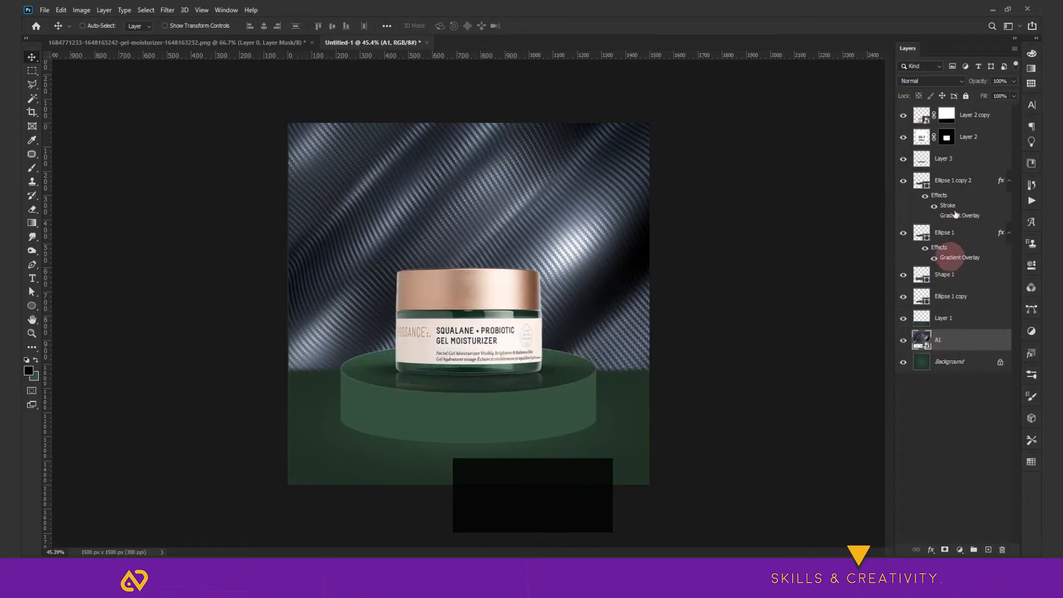
Step: Set the A1 texture layer's blend mode to Color Dodge, with 50% opacity and 50% fill
click(937, 82)
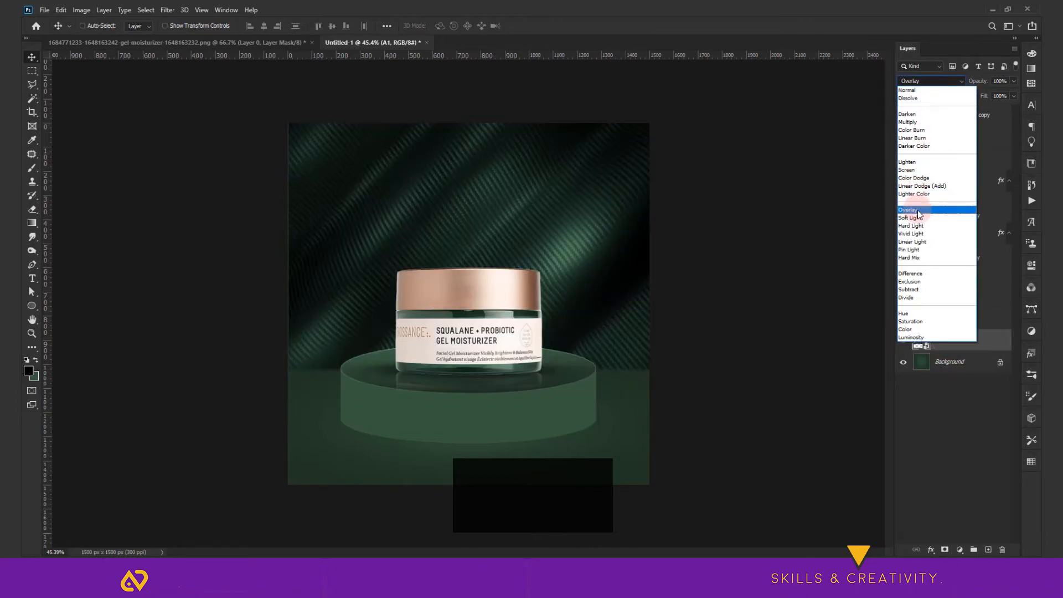
click(918, 211)
click(940, 81)
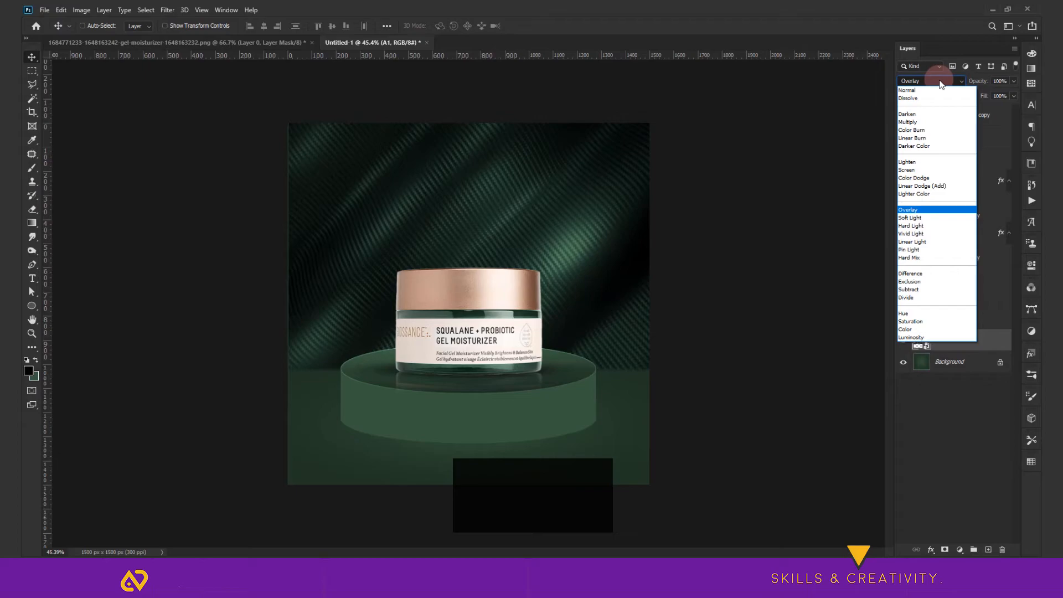
click(922, 179)
click(1000, 81)
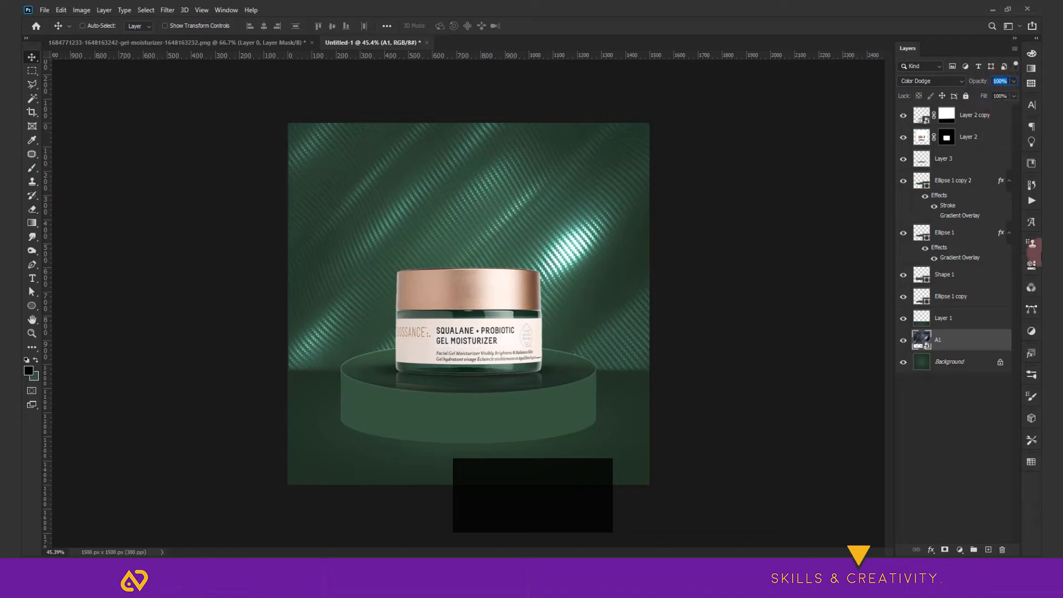
text(50)
key(Tab)
text(50)
key(Return)
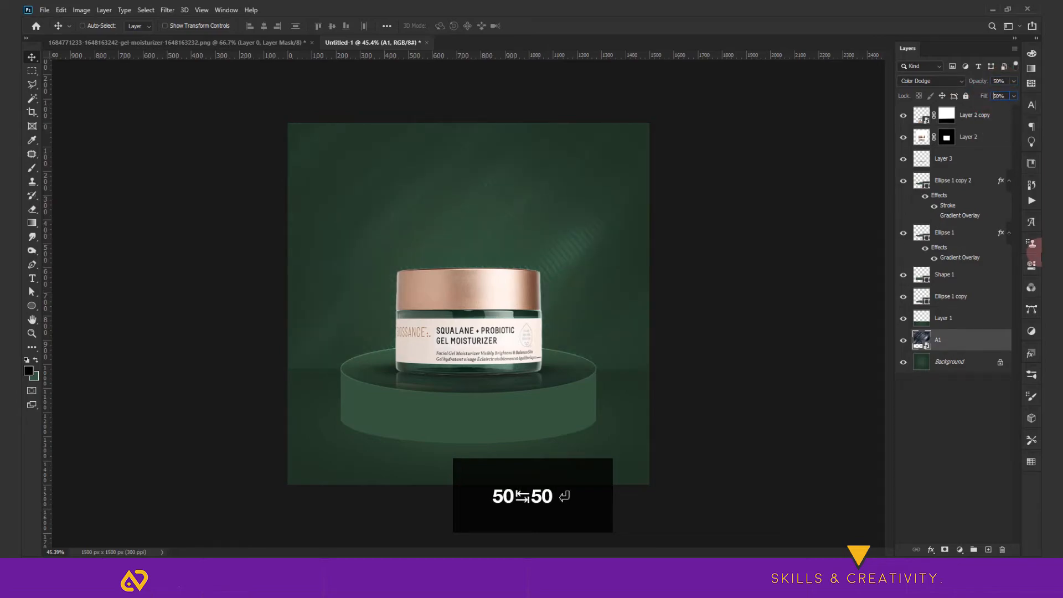
key(v)
drag(492, 369, 548, 249)
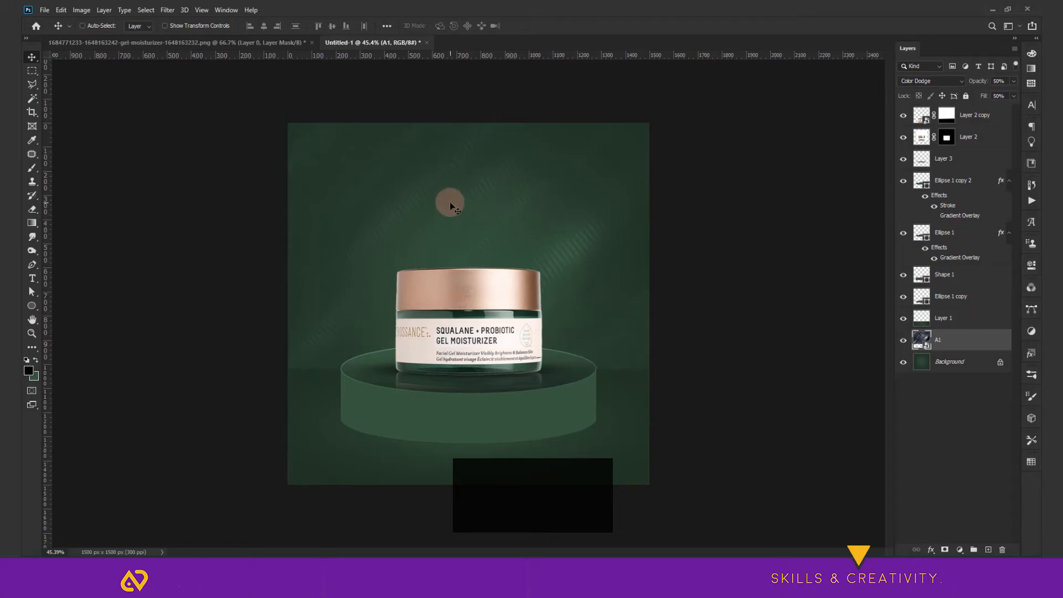
Step: Add the title "Biossance" in the Good Times font and place it roughly centred above the jar
key(t)
click(475, 221)
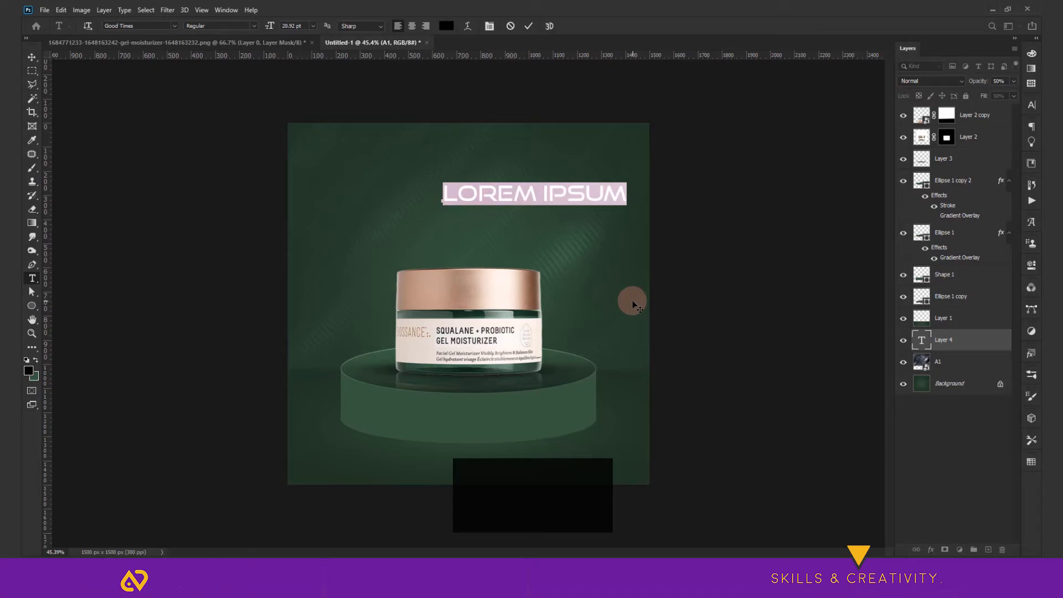
text(B)
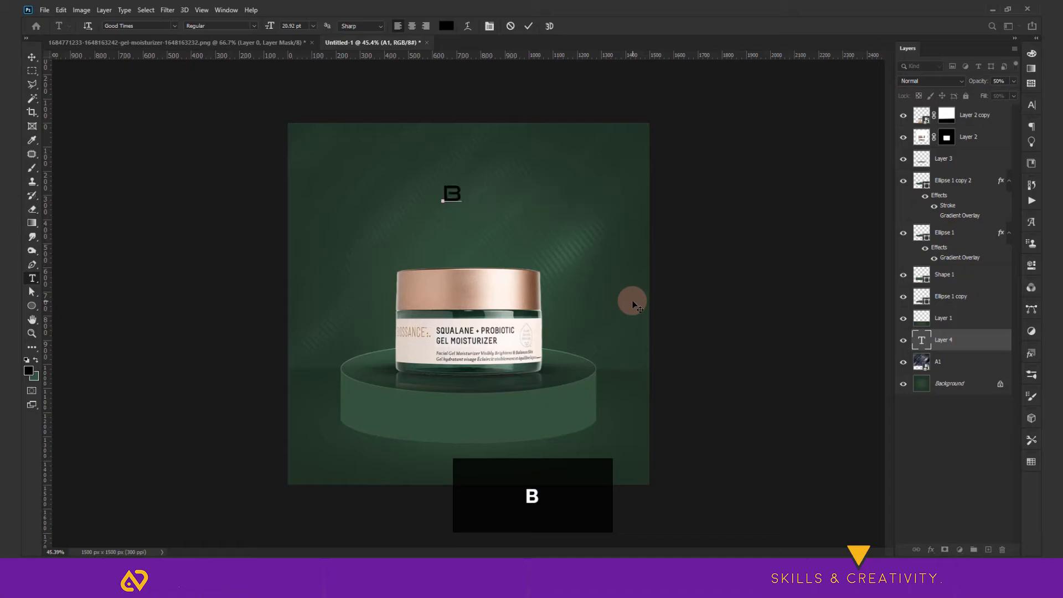
text(iossance)
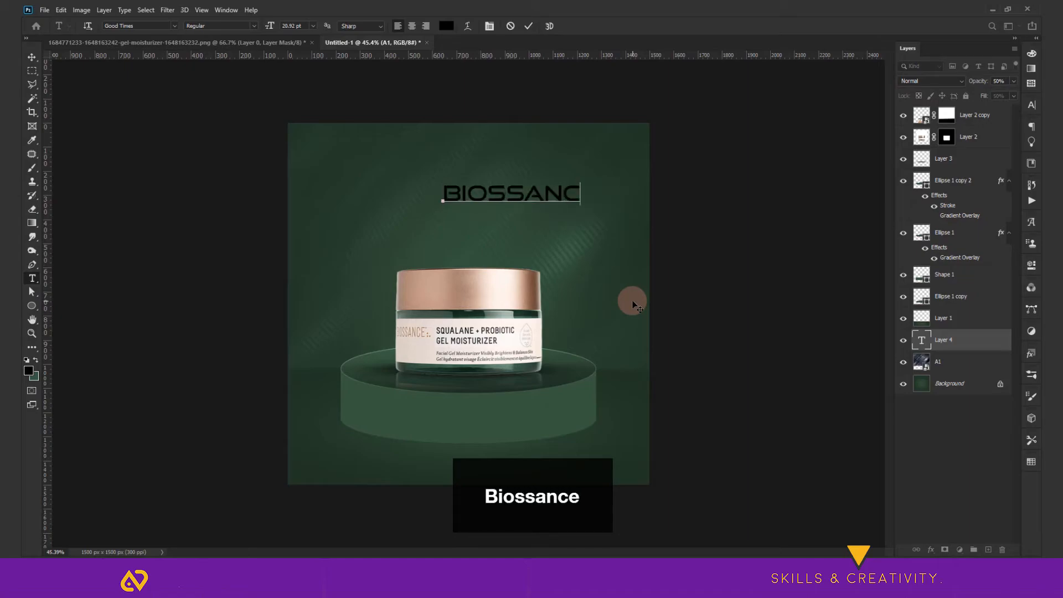
click(633, 305)
key(v)
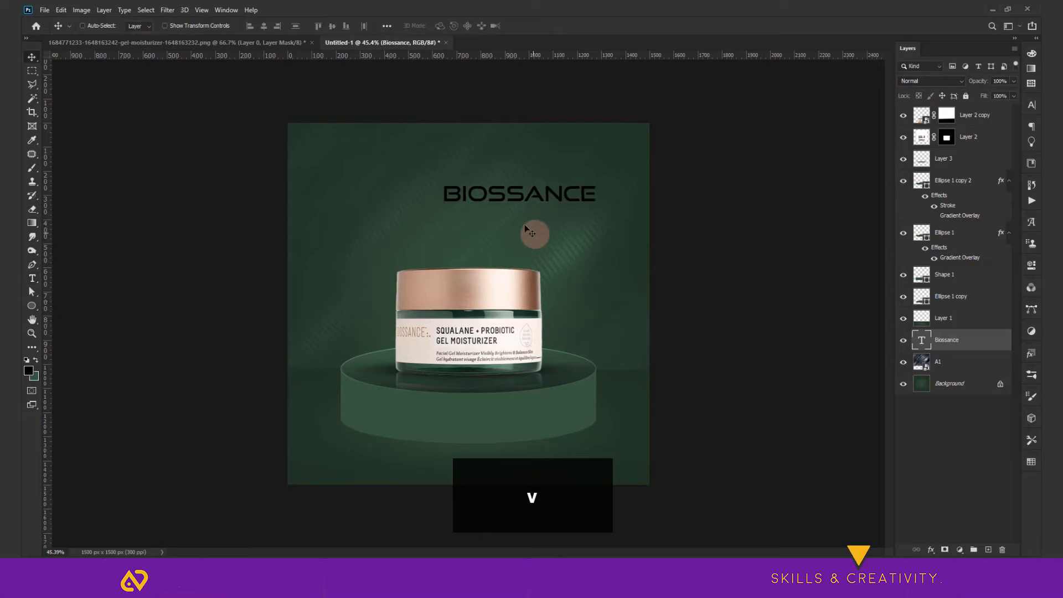
drag(525, 203, 485, 189)
key(ctrl+t)
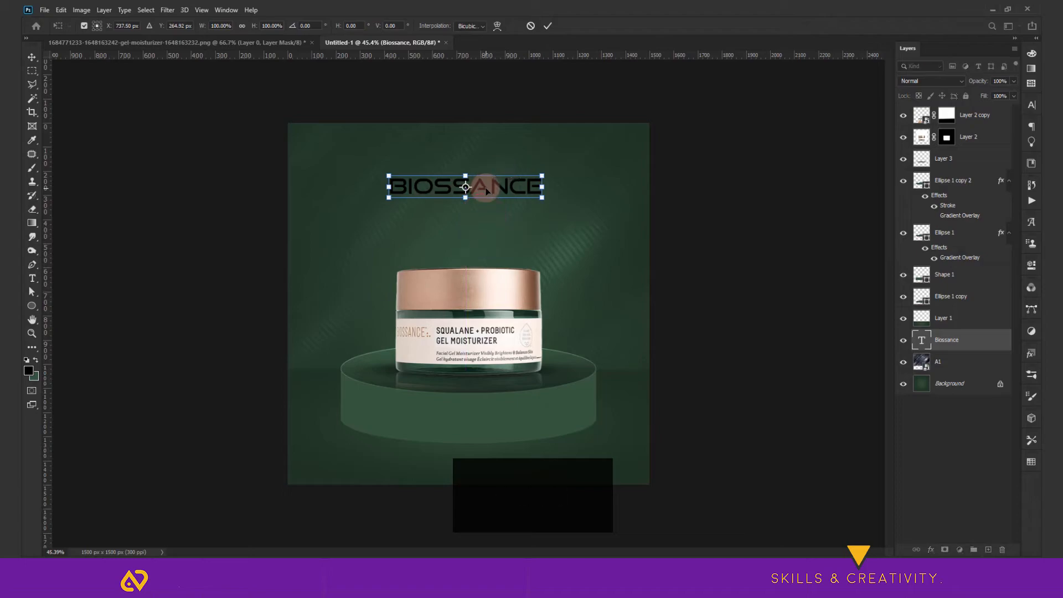
key(Return)
Step: Recolour the whole title with the rose-gold tone sampled from the jar's lid
key(t)
click(485, 186)
key(ctrl+a)
click(446, 26)
click(419, 289)
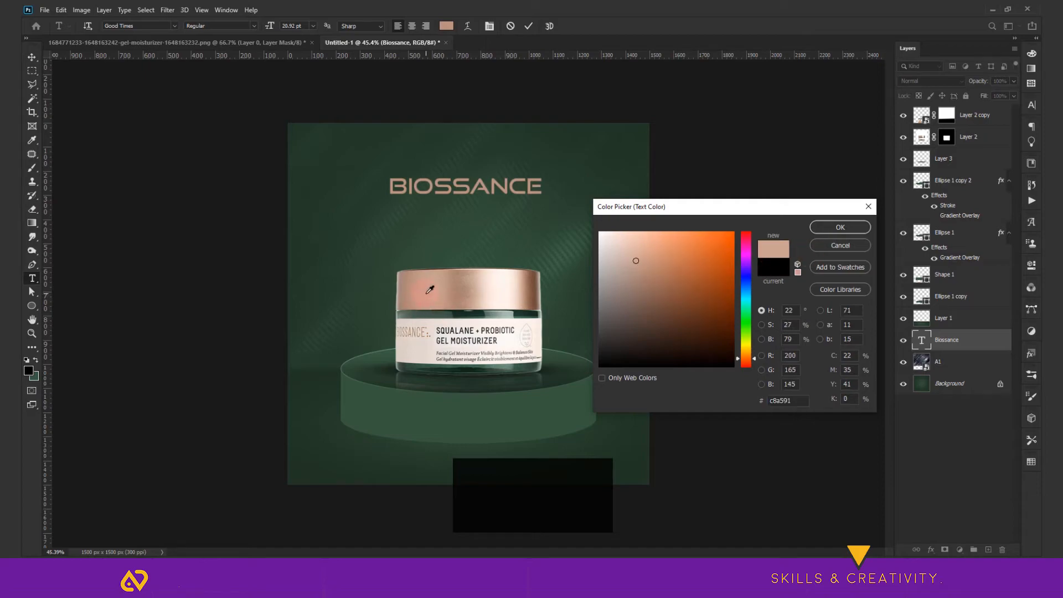
click(841, 227)
key(Escape)
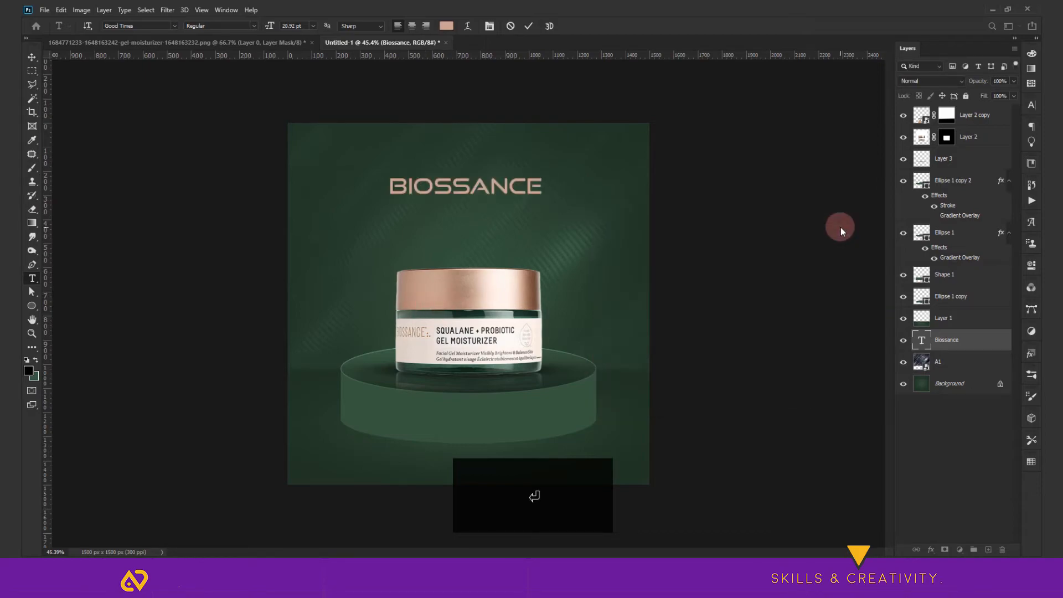
Step: Duplicate the title just below itself and replace the copy's text with "squalane+probiotic"
key(v)
drag(505, 192, 508, 218)
key(t)
click(508, 218)
key(ctrl+a)
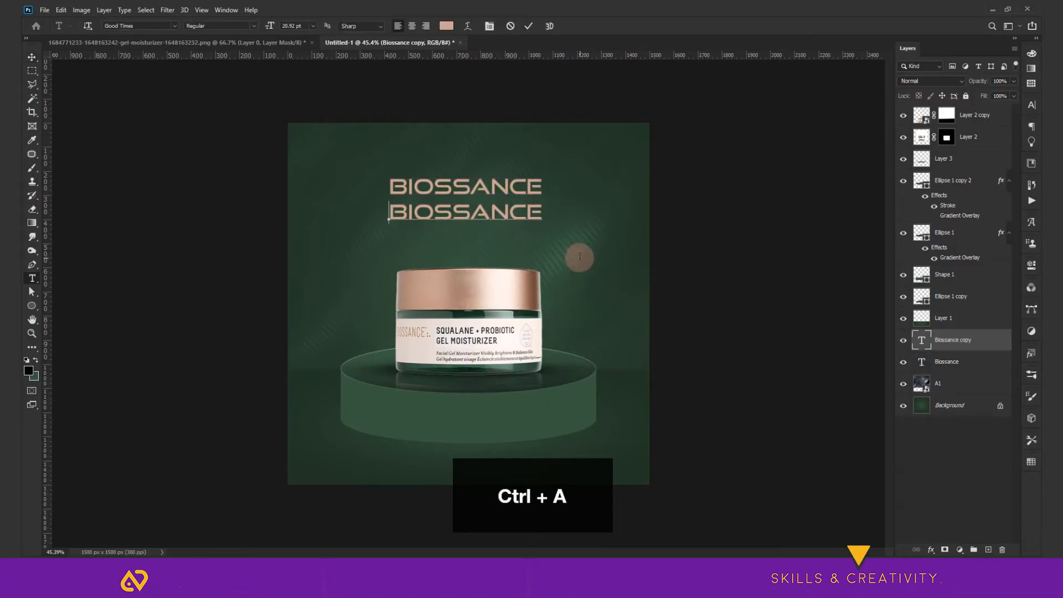
text(squ)
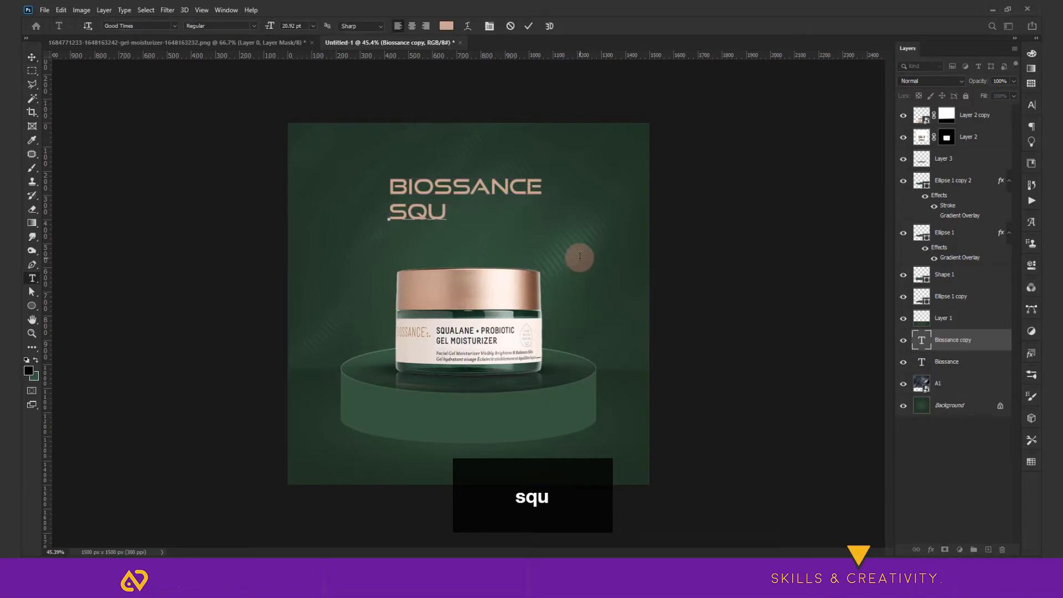
text(alane)
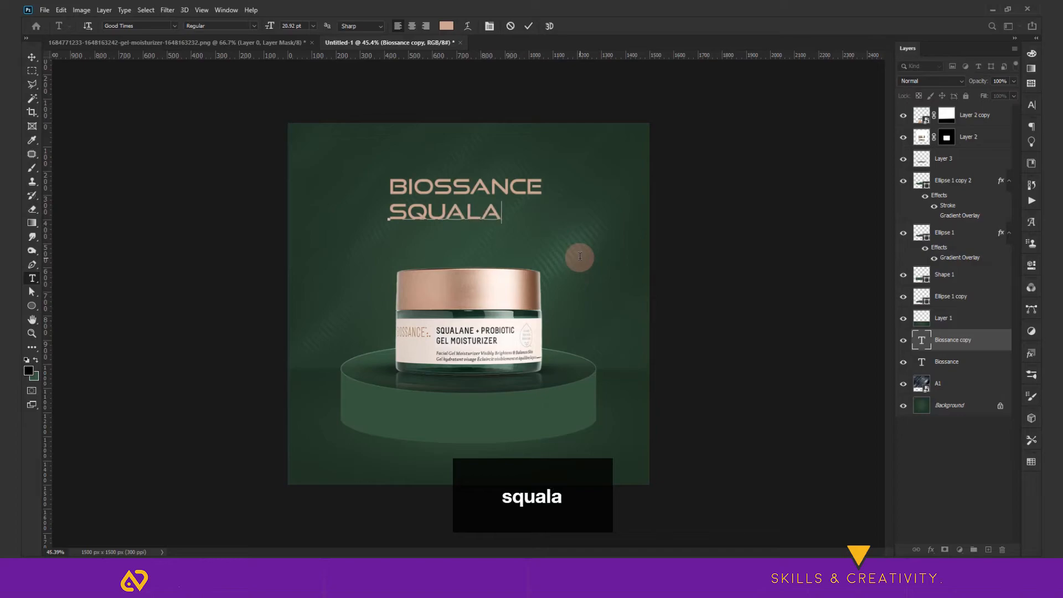
text(+ )
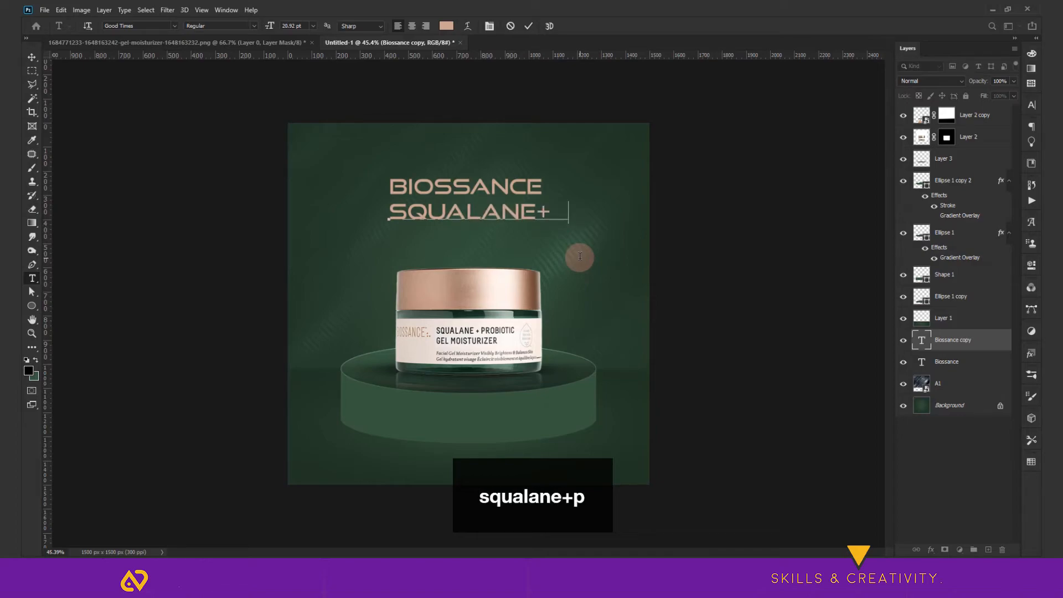
text(robiotic)
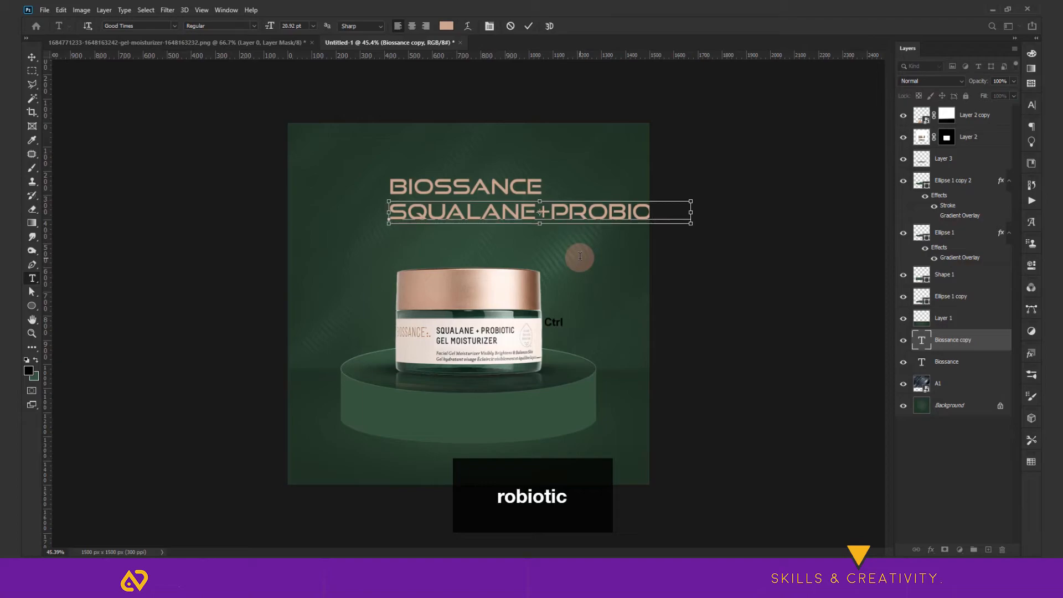
Step: Set the subtitle's font size to 10 pt, then scale it up to match the title's width
key(ctrl+a)
click(291, 26)
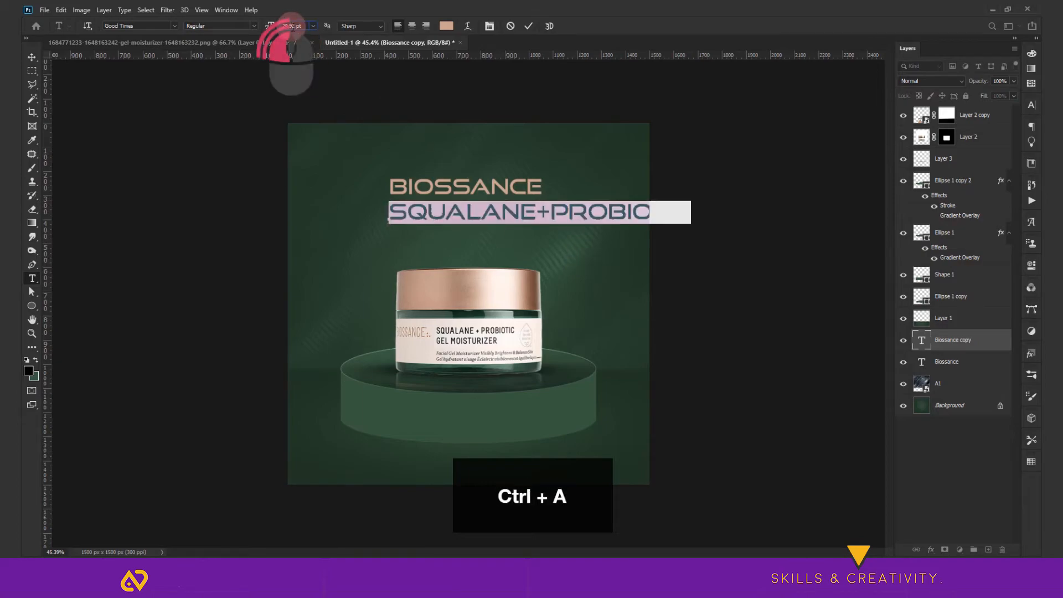
text(10)
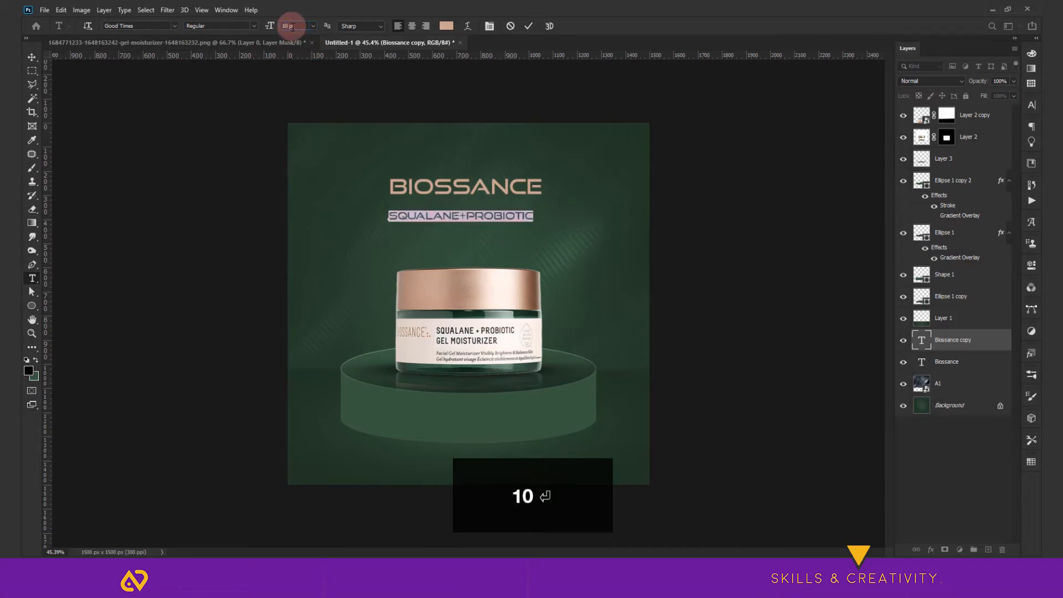
text(v)
scroll(518, 244, up, 3)
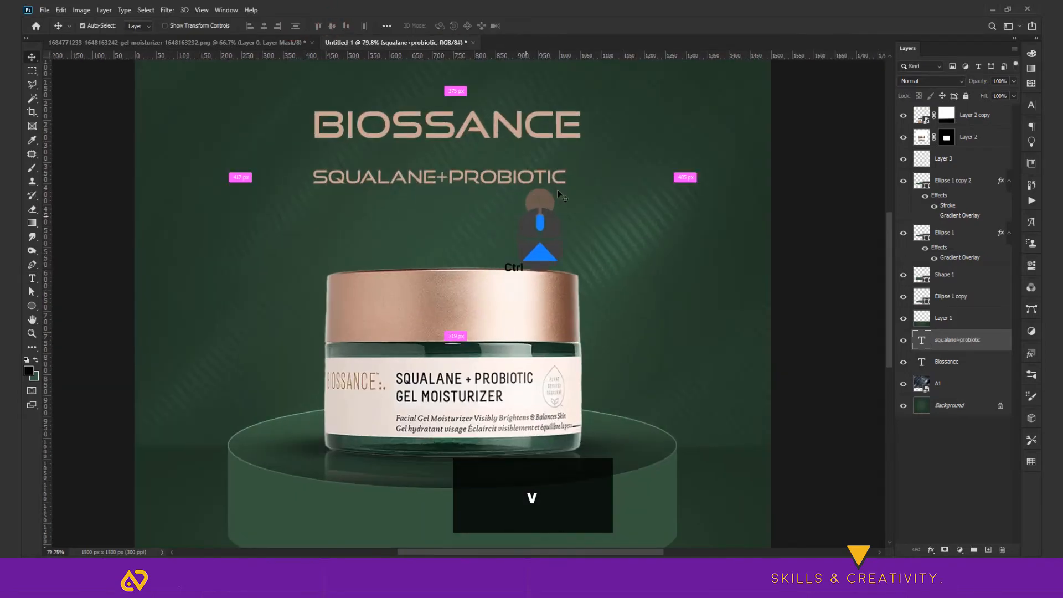
key(ctrl+t)
mouse_move(571, 184)
mouse_down()
mouse_move(572, 194)
mouse_move(580, 178)
mouse_up()
key(Return)
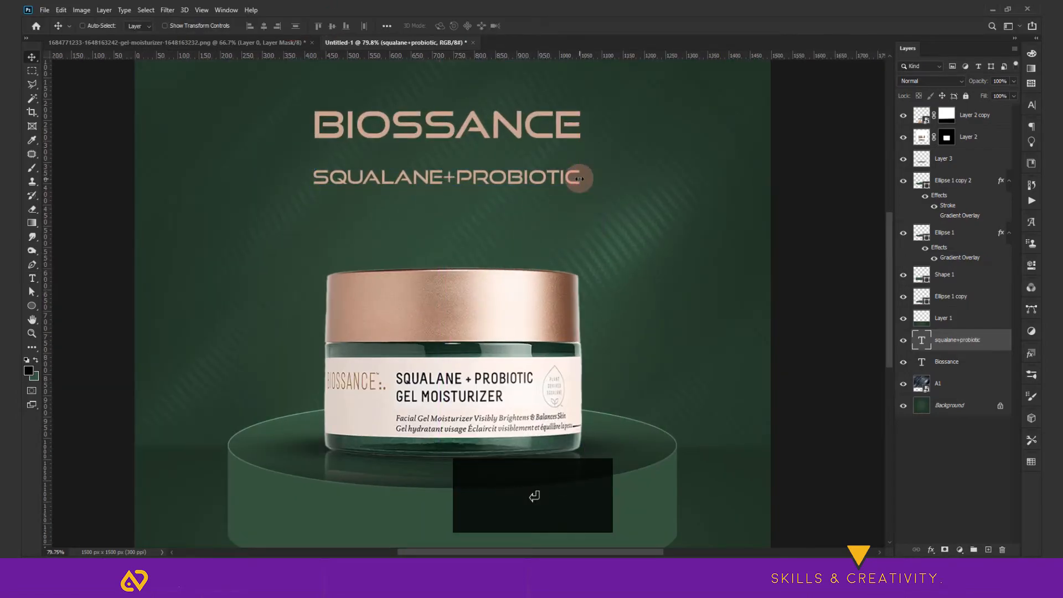
Step: Change the subtitle's text colour to white (ffffff)
key(t)
click(399, 177)
key(ctrl+a)
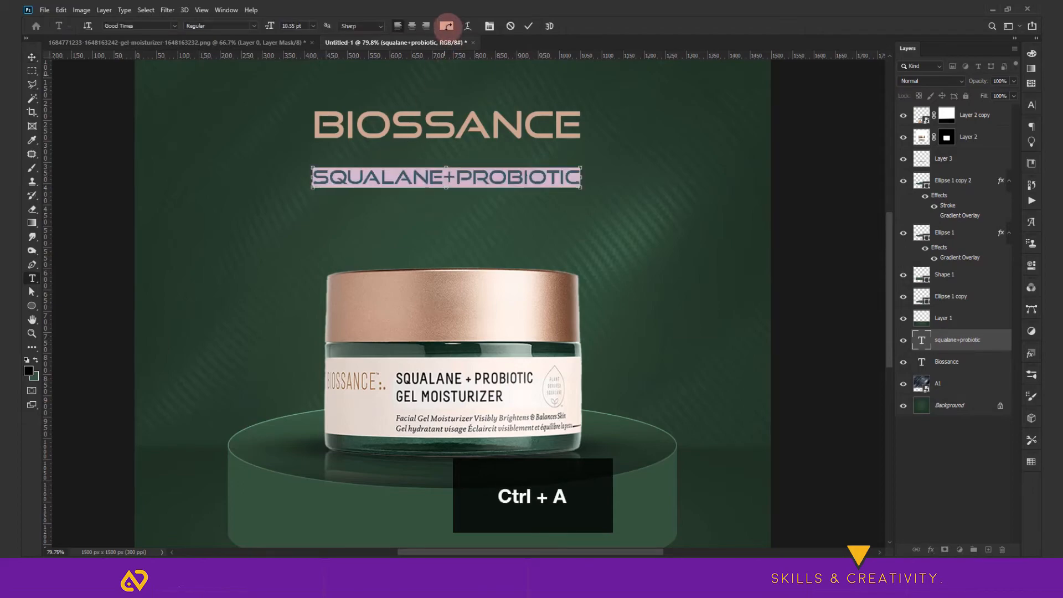
click(447, 26)
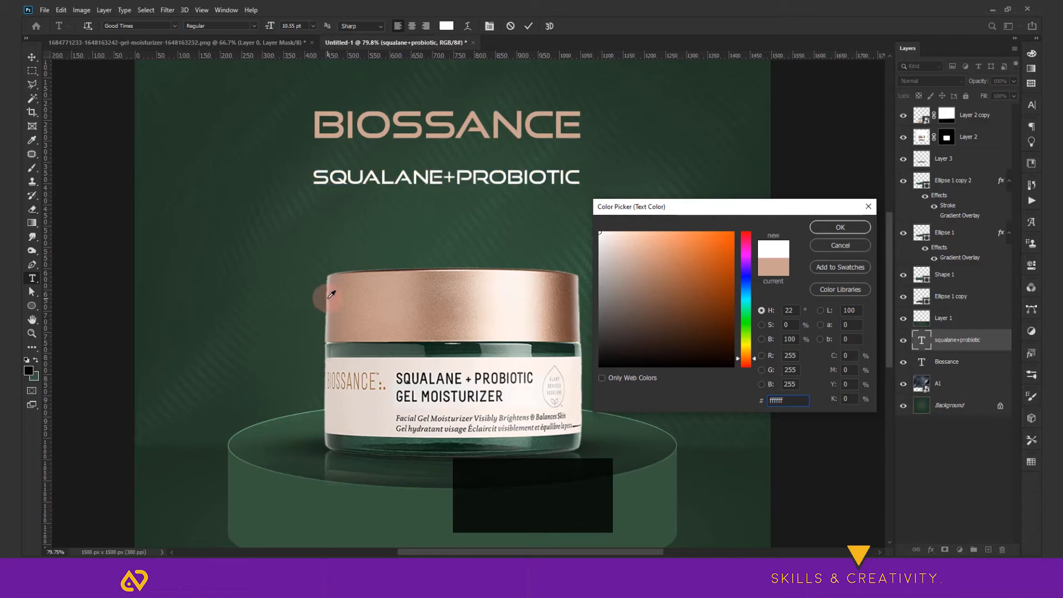
click(854, 229)
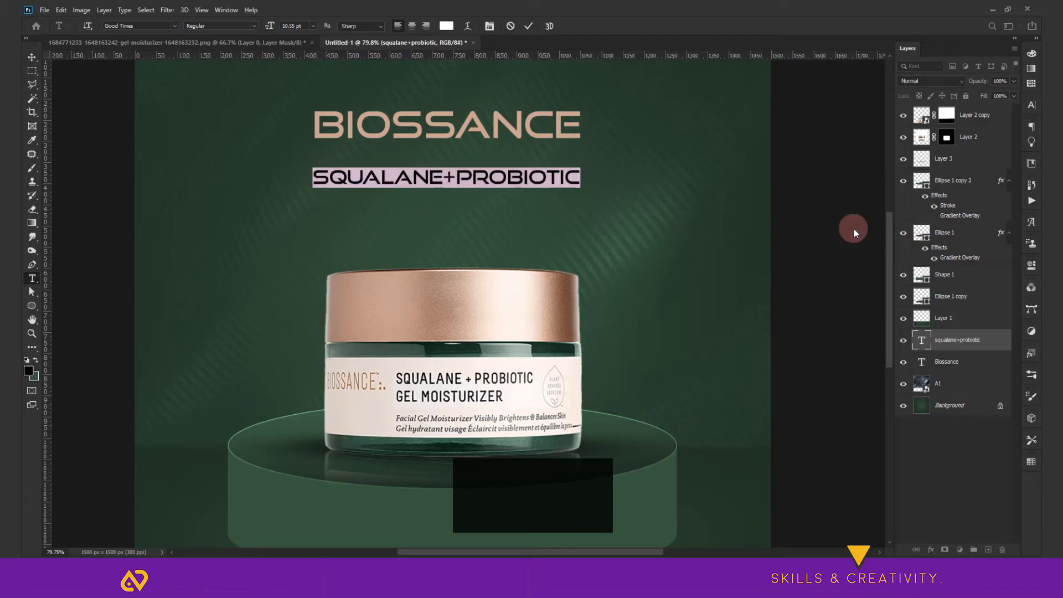
key(Escape)
Step: Move the subtitle straight up so it sits close beneath the title
key(v)
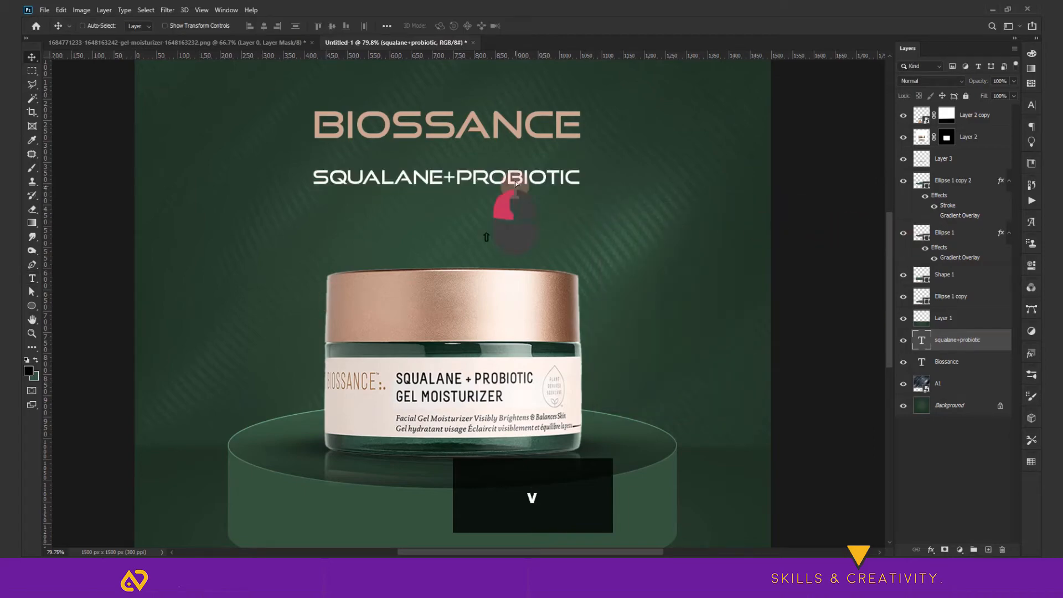
drag(515, 189, 514, 172)
alt+scroll(512, 237, down, 3)
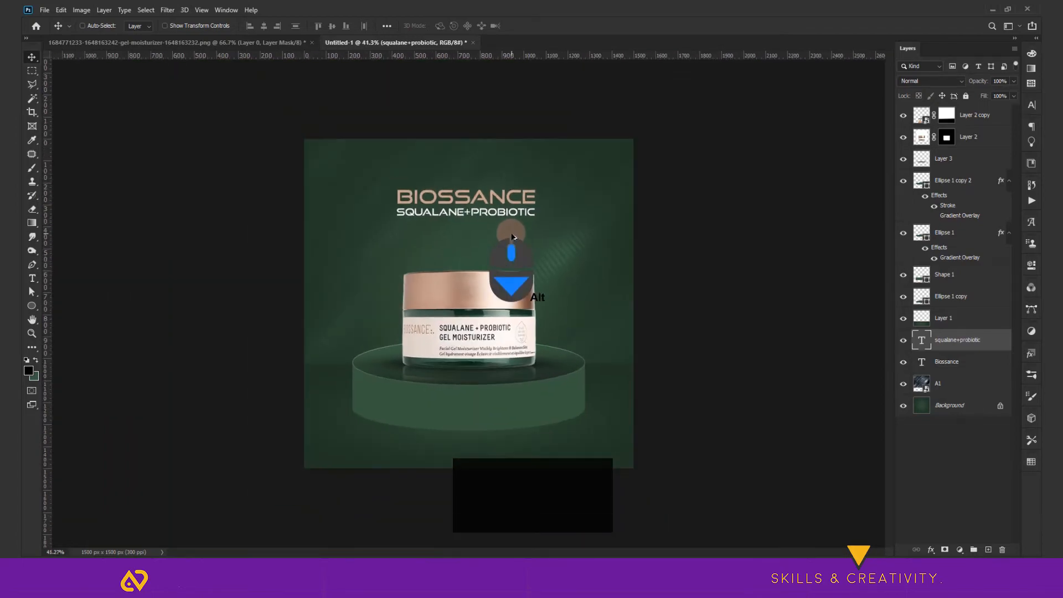
Step: Unlock the Background layer and place a vertical guide at the horizontal centre of the canvas
click(947, 411)
key(ctrl+t)
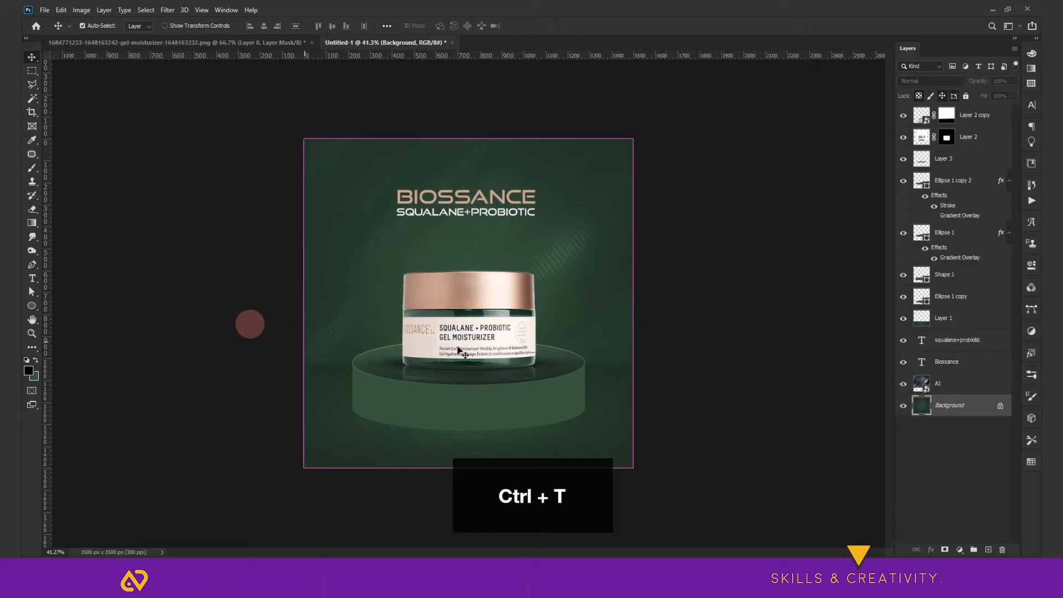
click(1000, 405)
key(ctrl+t)
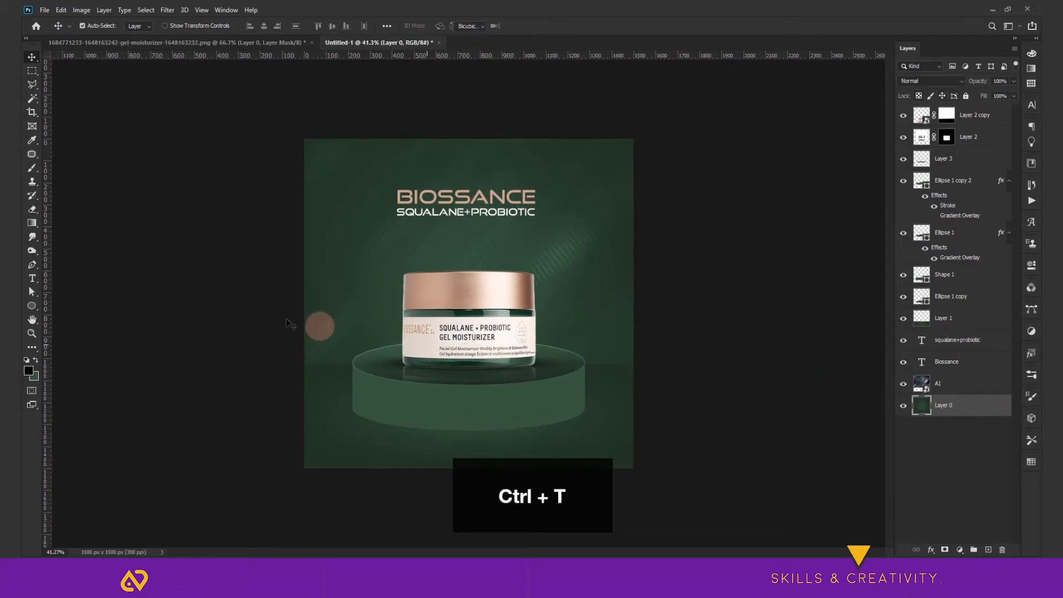
drag(47, 297, 469, 304)
key(Return)
Step: Select the title and subtitle layers together and nudge them slightly right to centre them on the vertical guide
right_click(497, 201)
click(501, 207)
right_click(504, 214)
shift+click(504, 217)
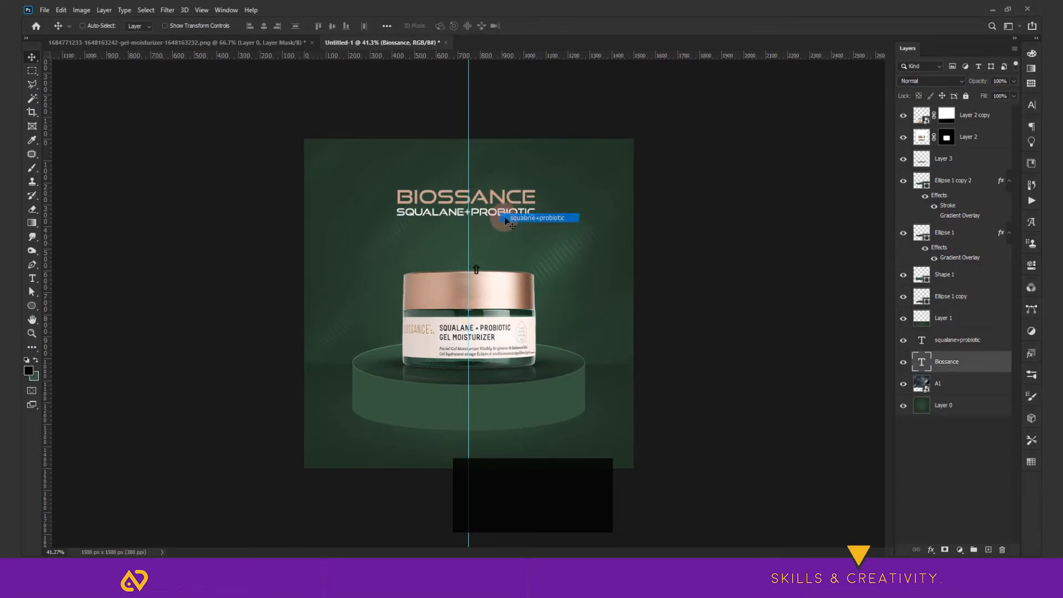
key(ctrl+t)
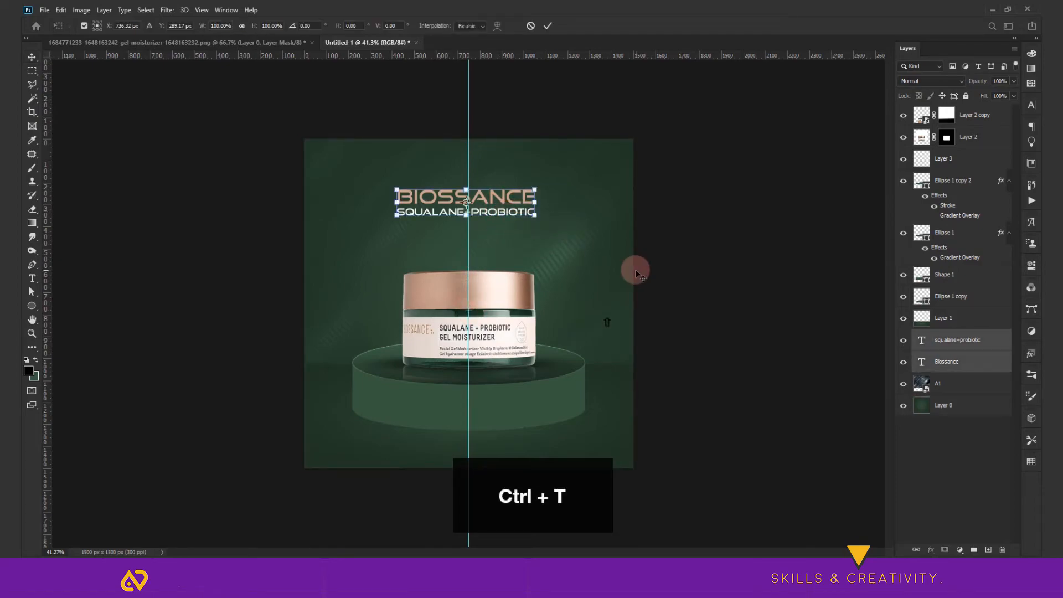
key(shift+Right)
key(Return)
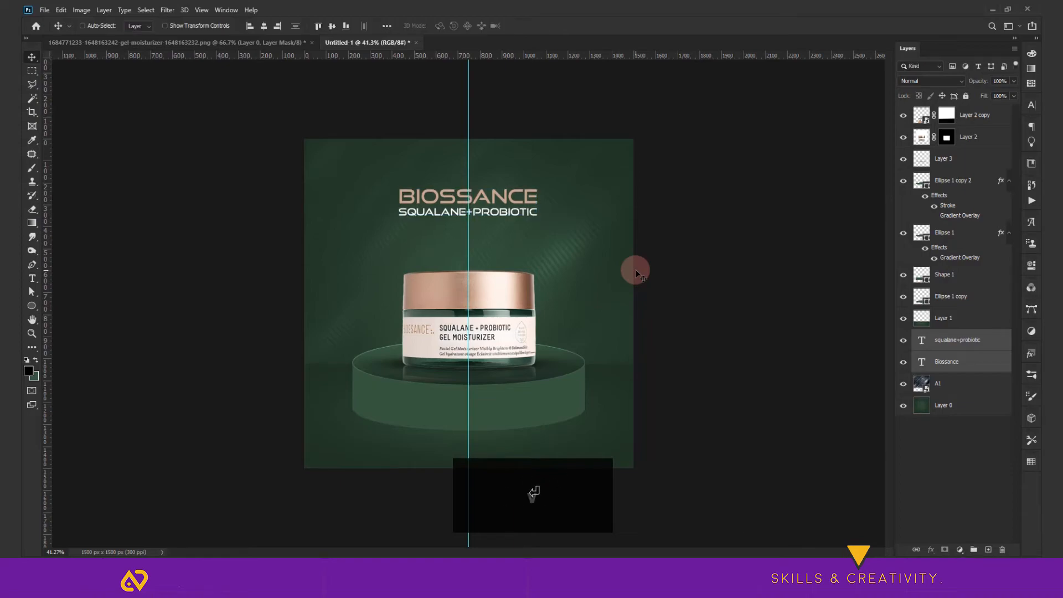
Step: Remove the vertical centre guide from the canvas
key(v)
drag(23, 241, 25, 242)
key(v)
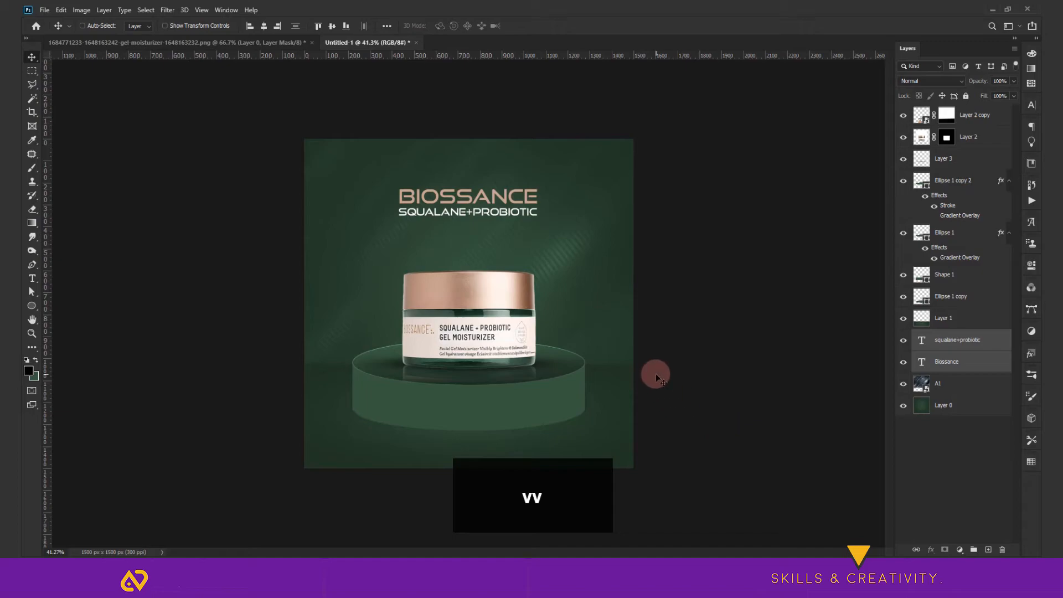
Step: Duplicate the A1 texture layer, place the copy directly above Layer 1 in the stack, and shift it down over the floor area
right_click(568, 241)
click(586, 247)
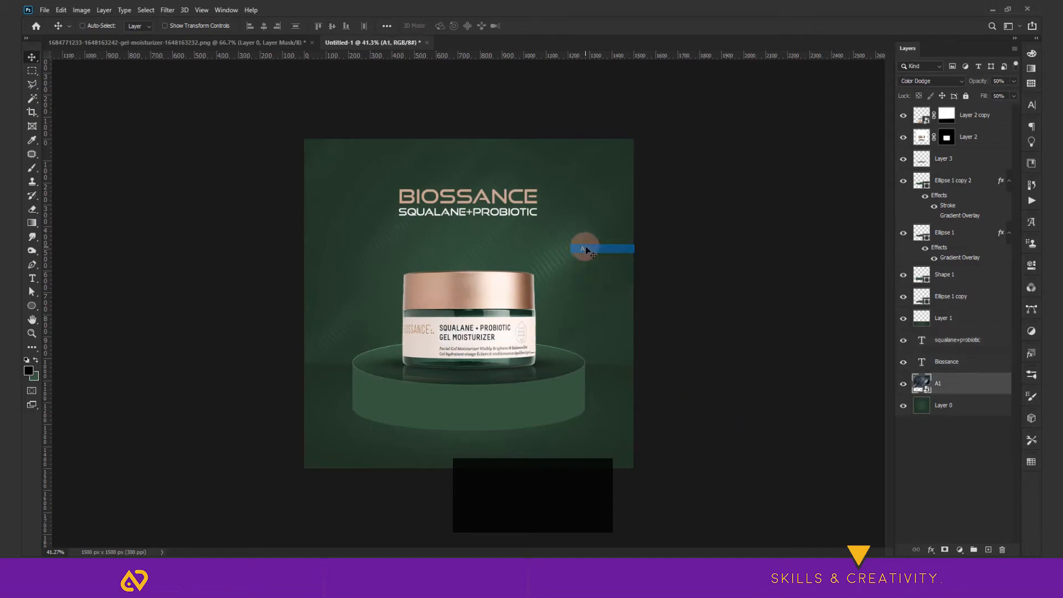
key(ctrl+j)
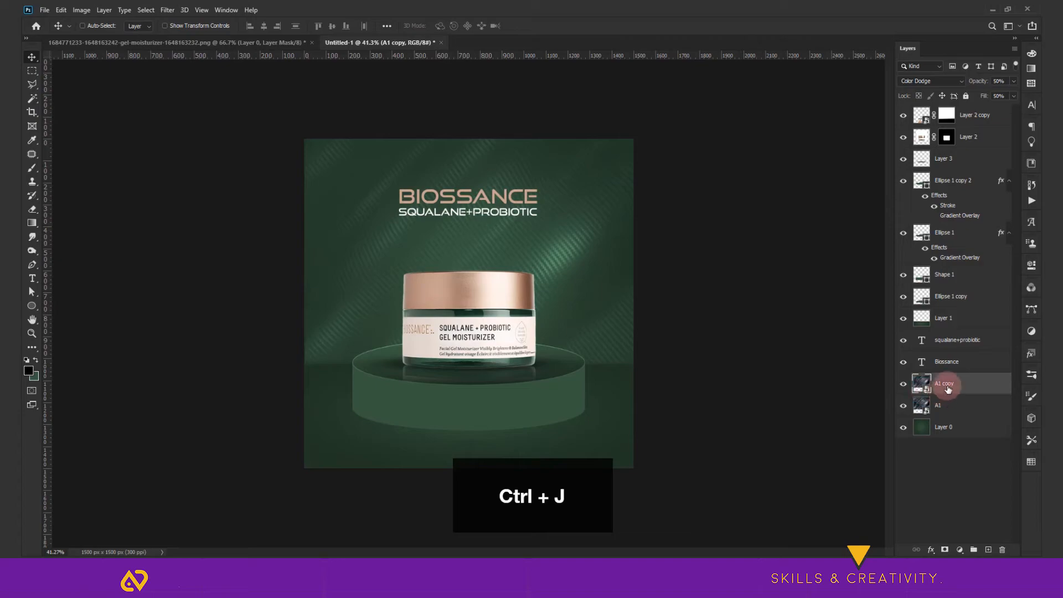
drag(949, 389, 942, 308)
mouse_move(565, 329)
mouse_down()
mouse_move(569, 481)
mouse_move(557, 404)
mouse_up()
Step: Shrink the texture copy's height so it spans only from the floor line to the canvas's bottom edge
scroll(558, 403, down, 1)
key(ctrl+minus)
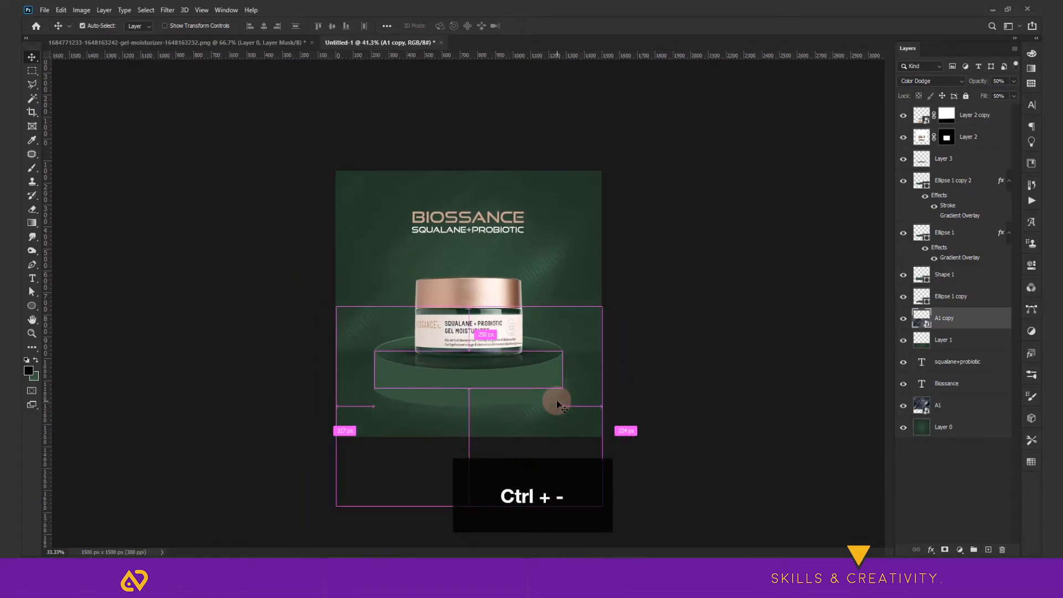
key(ctrl+t)
drag(469, 304, 469, 349)
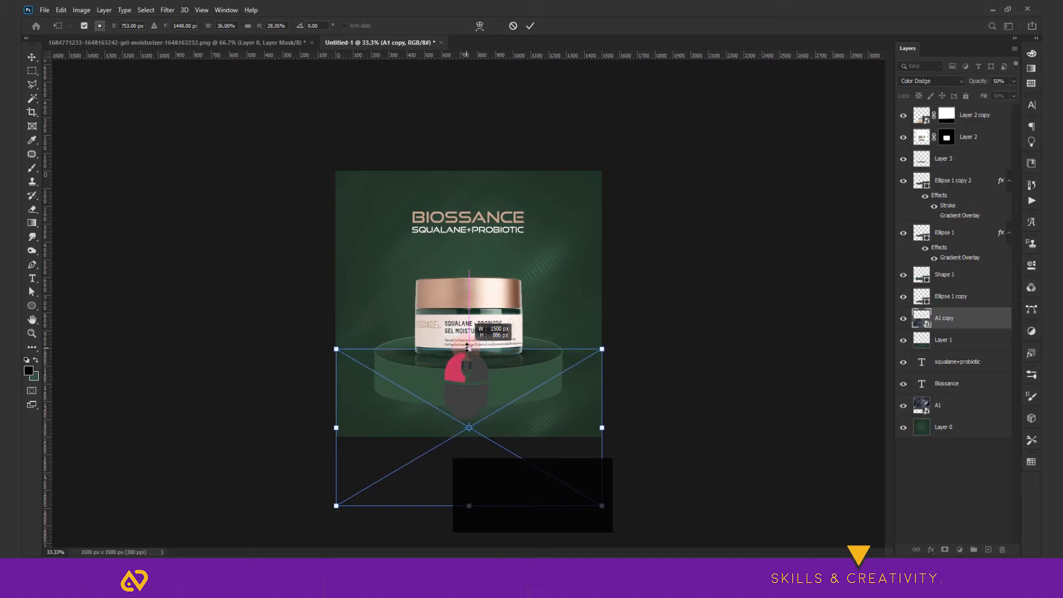
drag(470, 505, 473, 436)
key(Return)
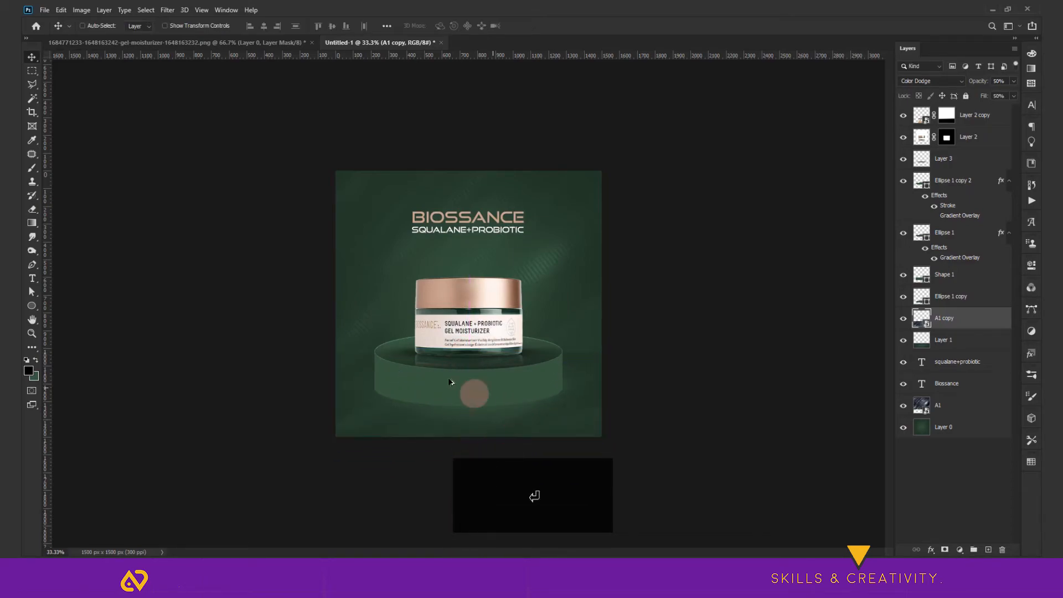
Step: Fine-tune the upper edge of the texture copy so it lines up with the floor line
scroll(449, 382, up, 5)
key(ctrl+t)
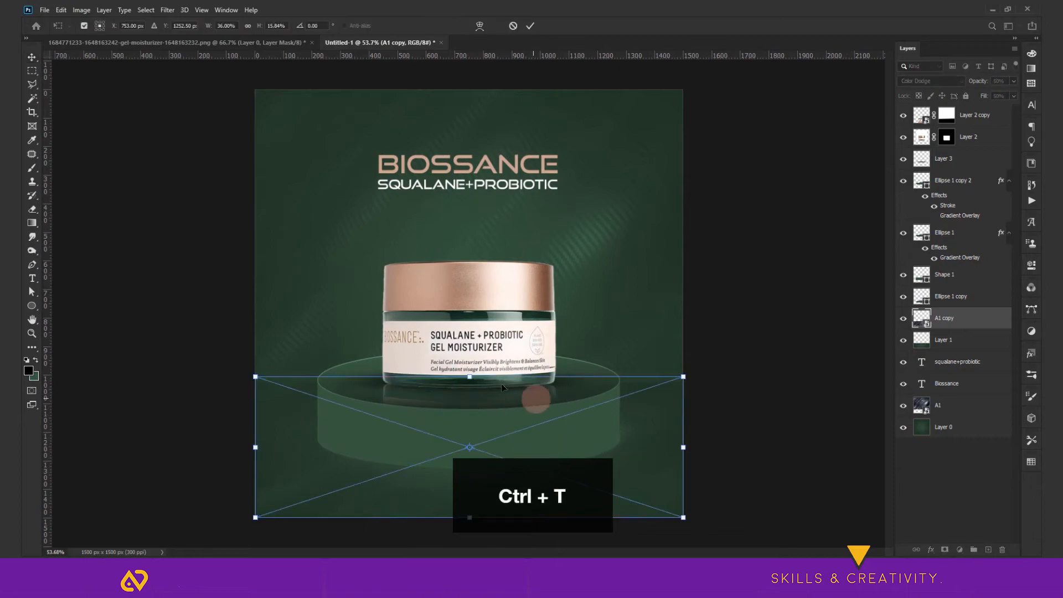
drag(470, 377, 476, 378)
key(Return)
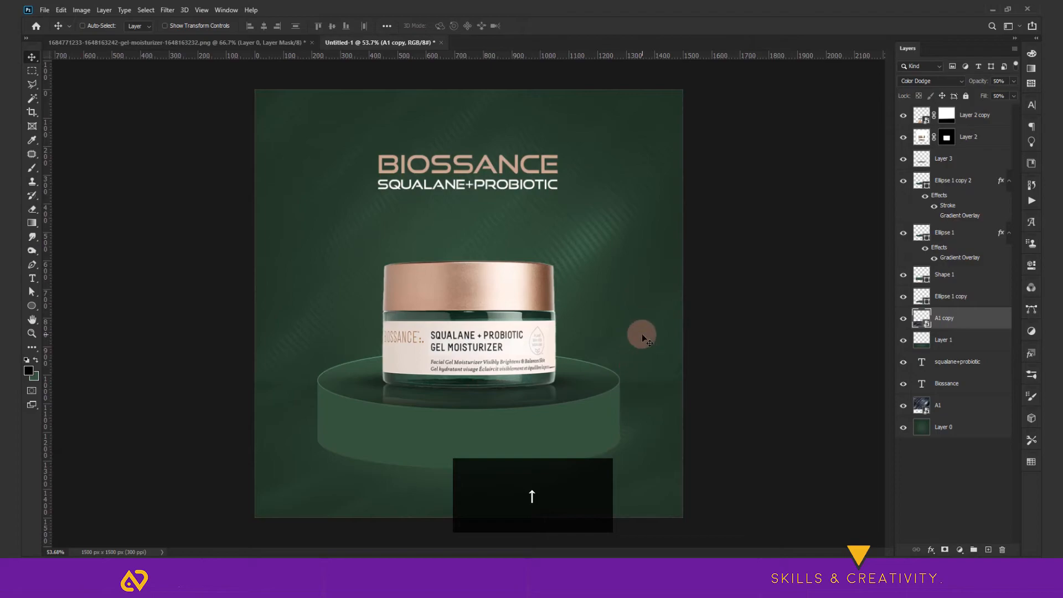
scroll(640, 333, down, 2)
key(space)
click(659, 337)
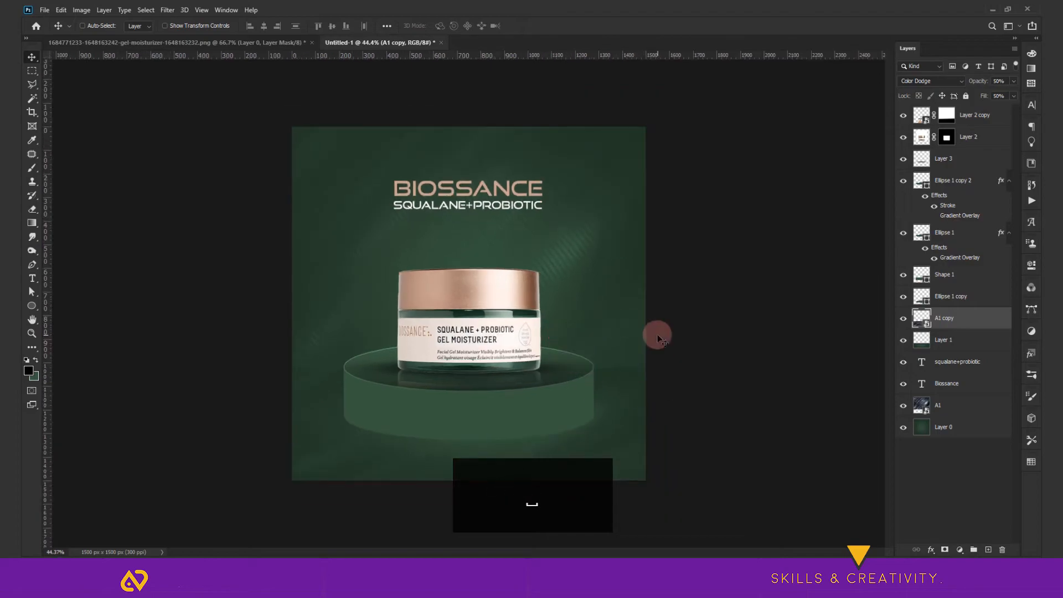
alt+scroll(659, 339, down, 1)
alt+scroll(658, 354, up, 1)
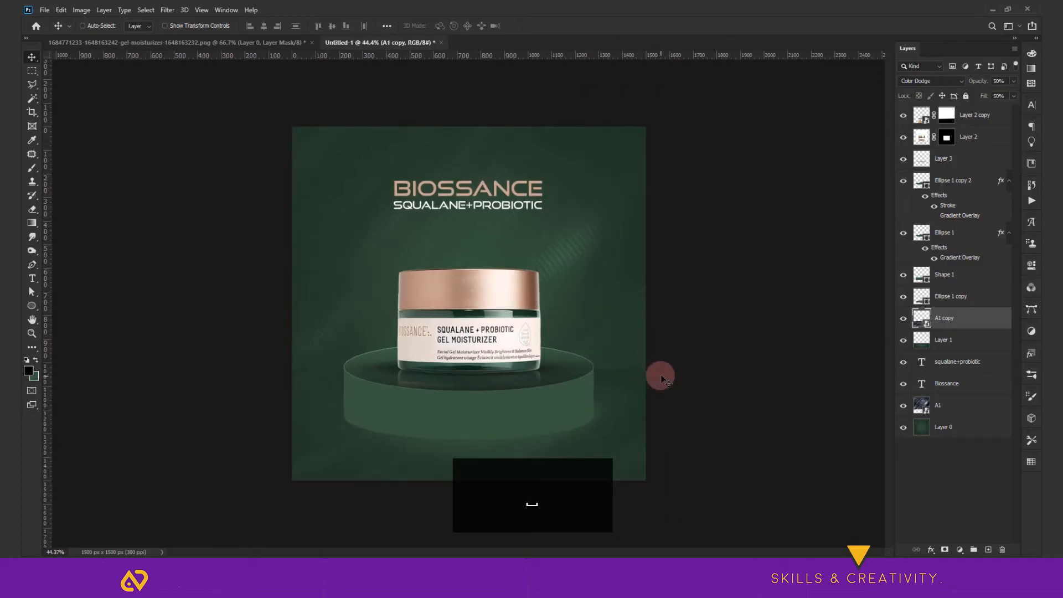
Step: Add a Curves adjustment clipped to the jar's Layer 2, darkening the midtones with a point at input 135, output 112
right_click(500, 295)
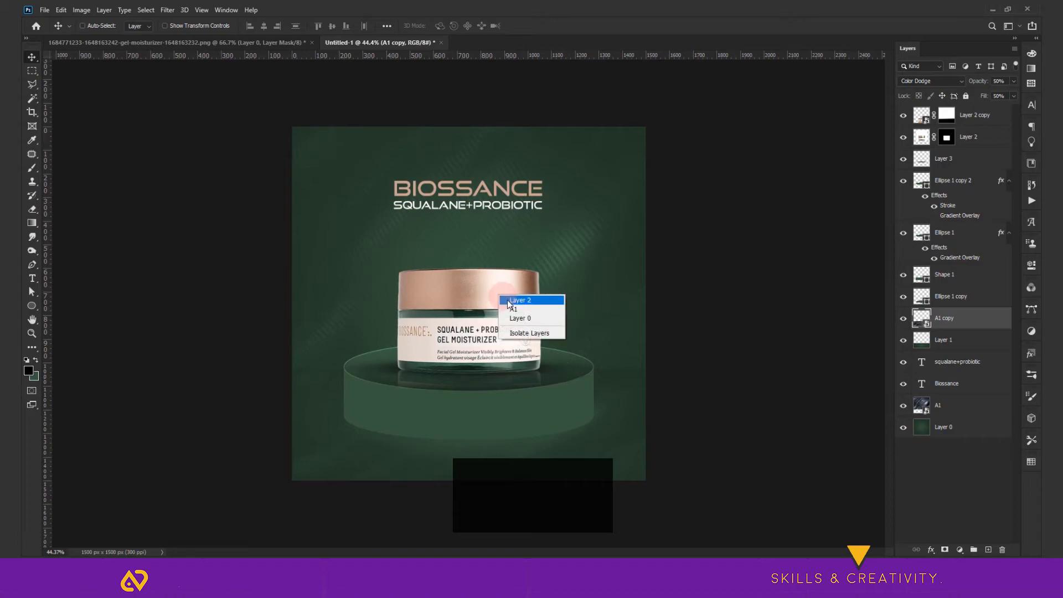
click(520, 300)
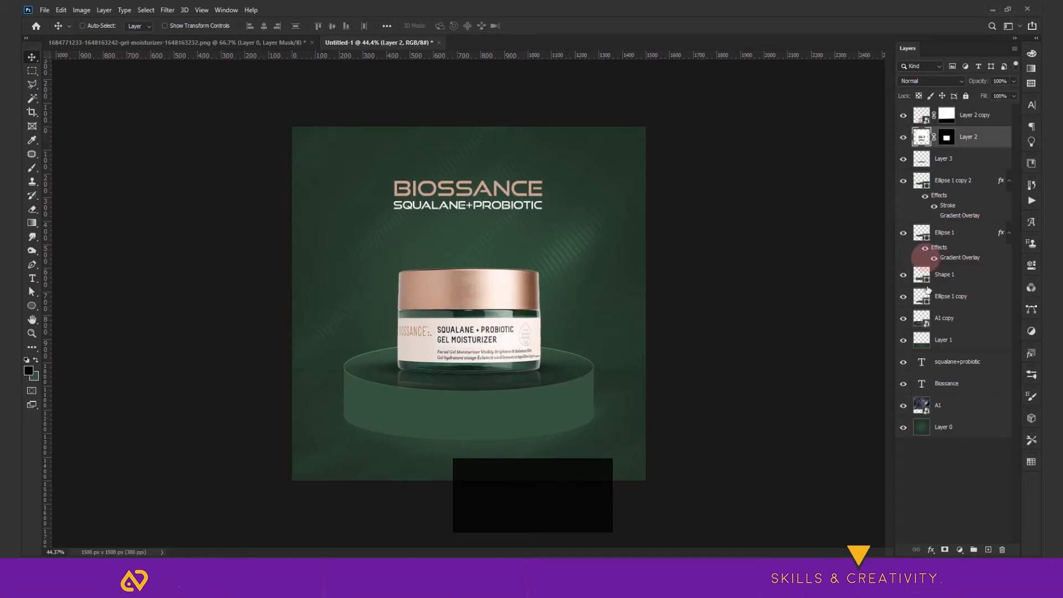
click(960, 550)
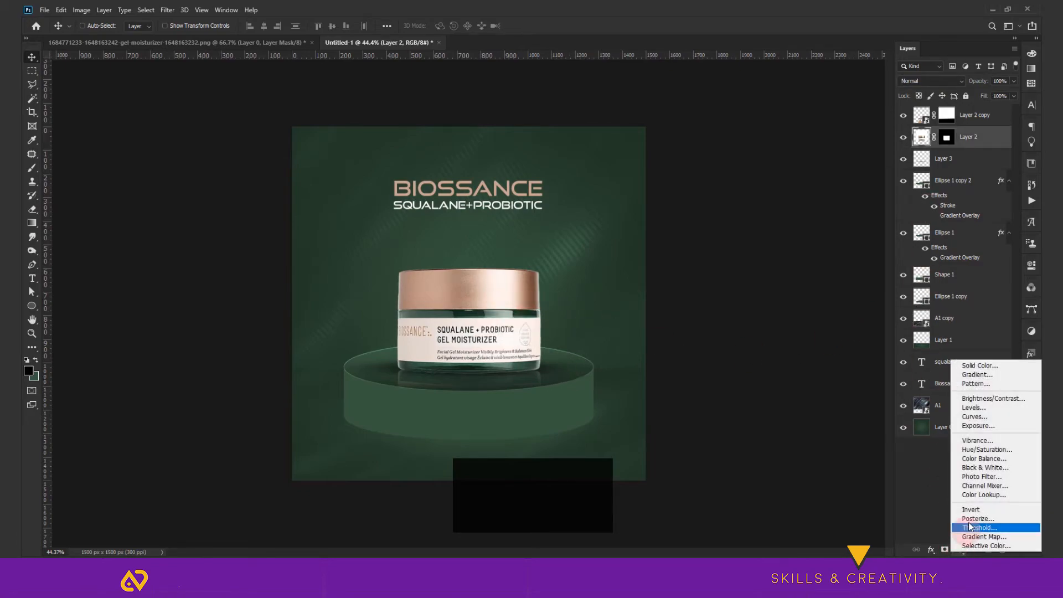
click(982, 417)
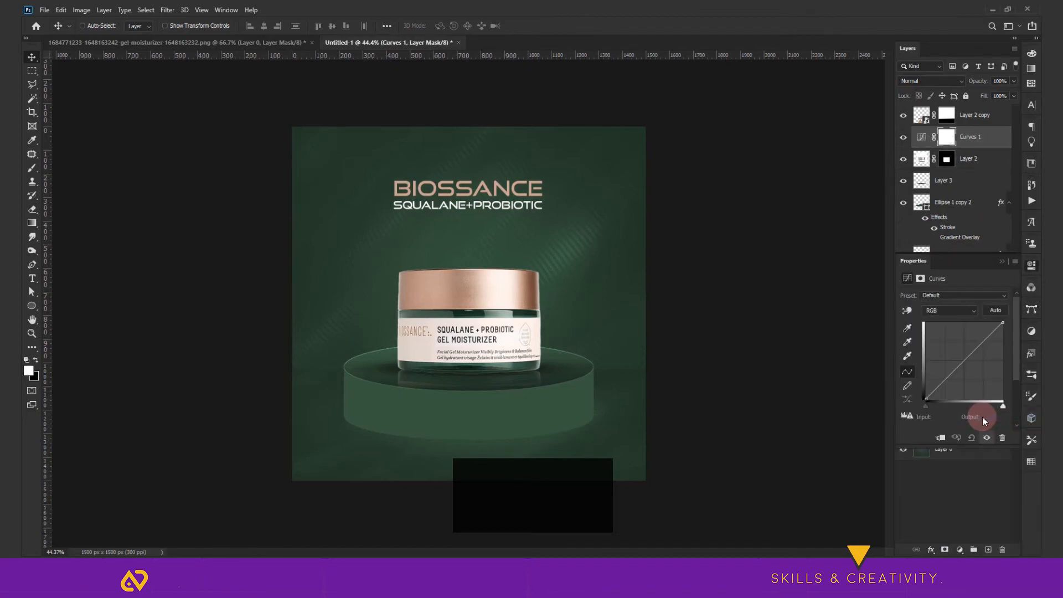
mouse_move(964, 361)
mouse_down()
mouse_move(957, 385)
mouse_move(967, 365)
mouse_up()
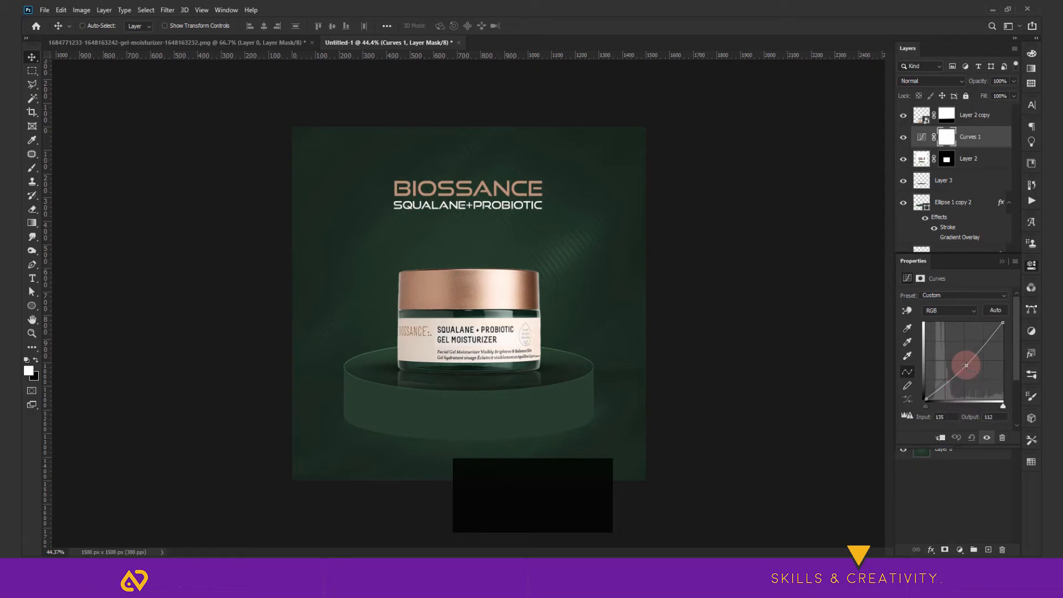
click(1000, 261)
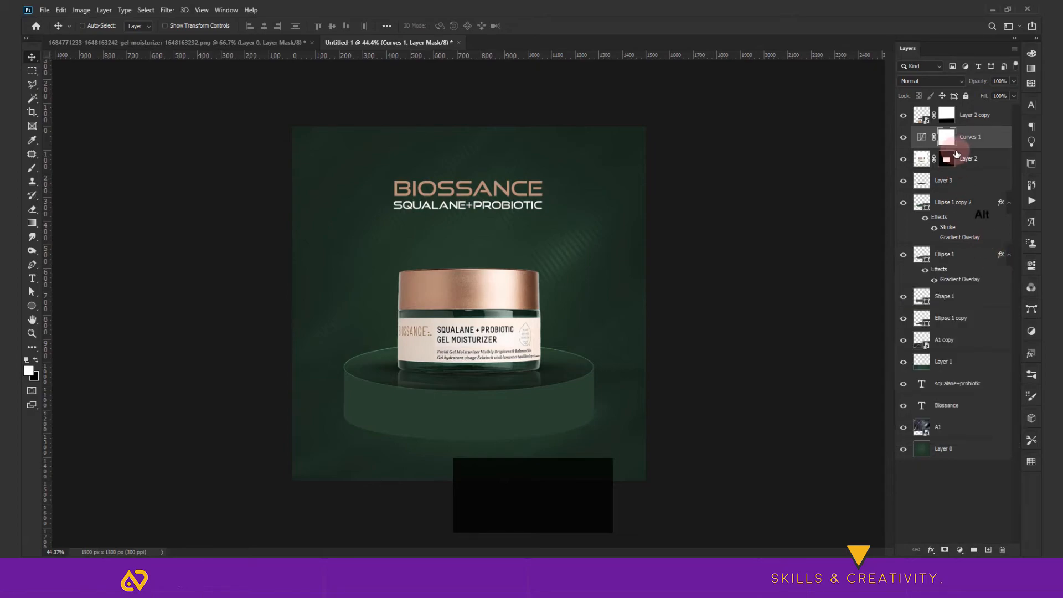
alt+click(957, 147)
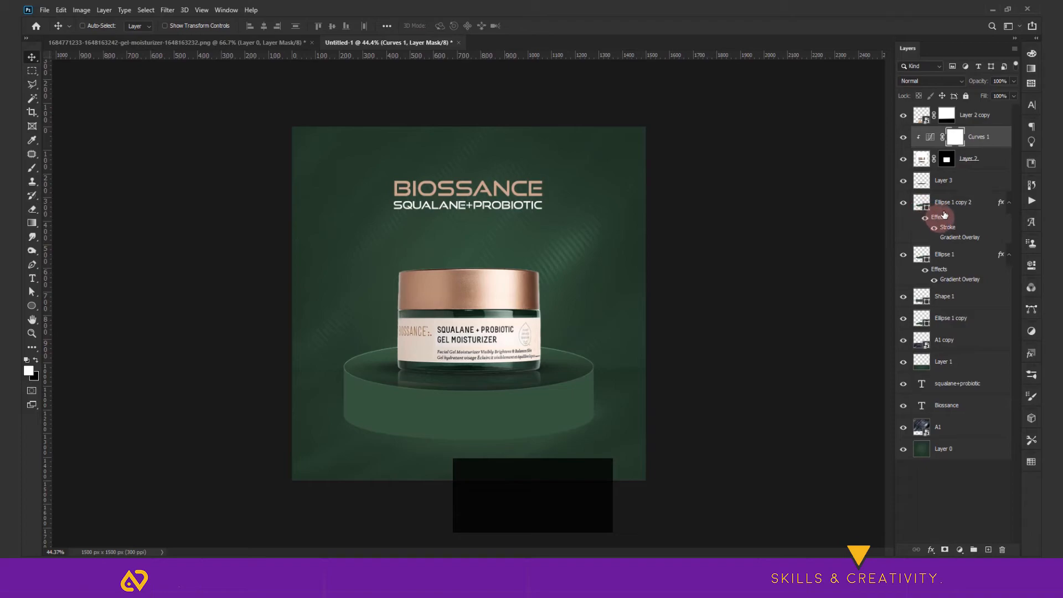
Step: Convert the jar's Layer 2 and its clipped Curves adjustment into a single smart object
click(972, 161)
right_click(973, 164)
click(930, 247)
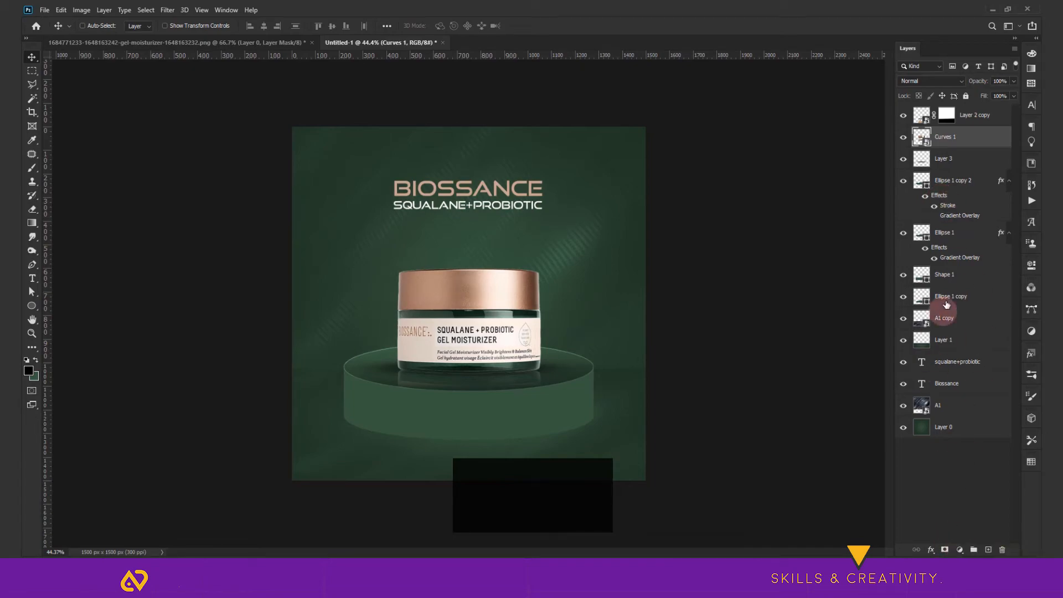
Step: Add an empty layer above the jar and set the elliptical soft brush's angle to -44°
click(989, 550)
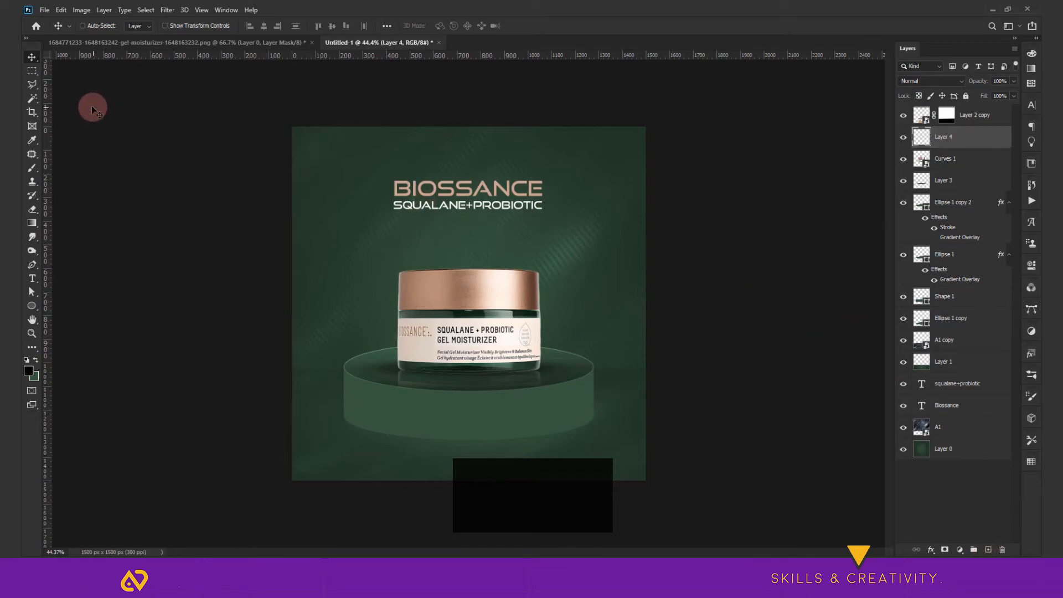
key(b)
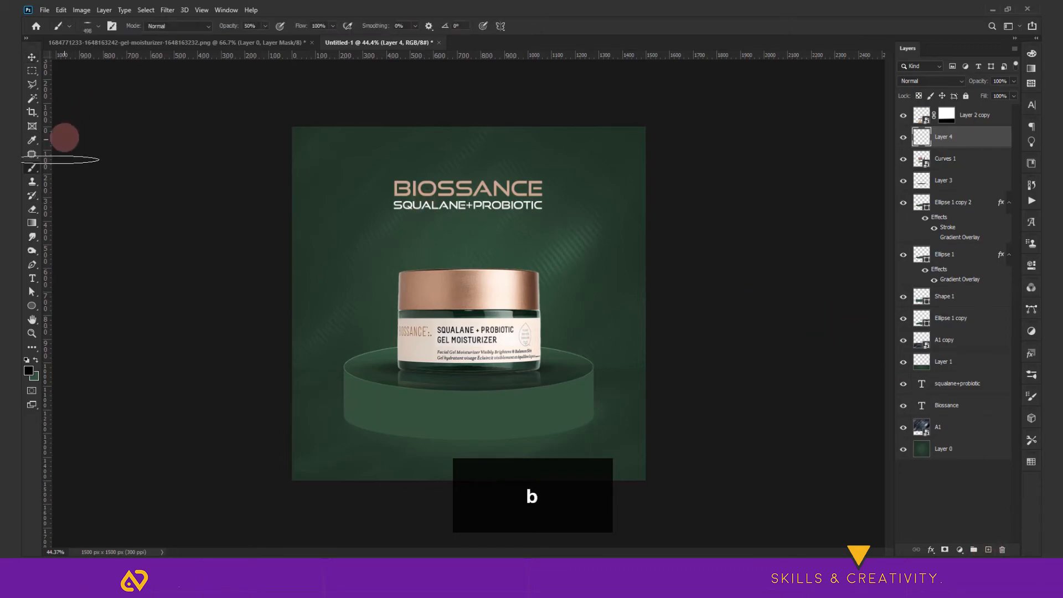
click(97, 28)
mouse_move(68, 67)
mouse_down()
mouse_move(46, 75)
mouse_move(65, 76)
mouse_move(58, 61)
mouse_up()
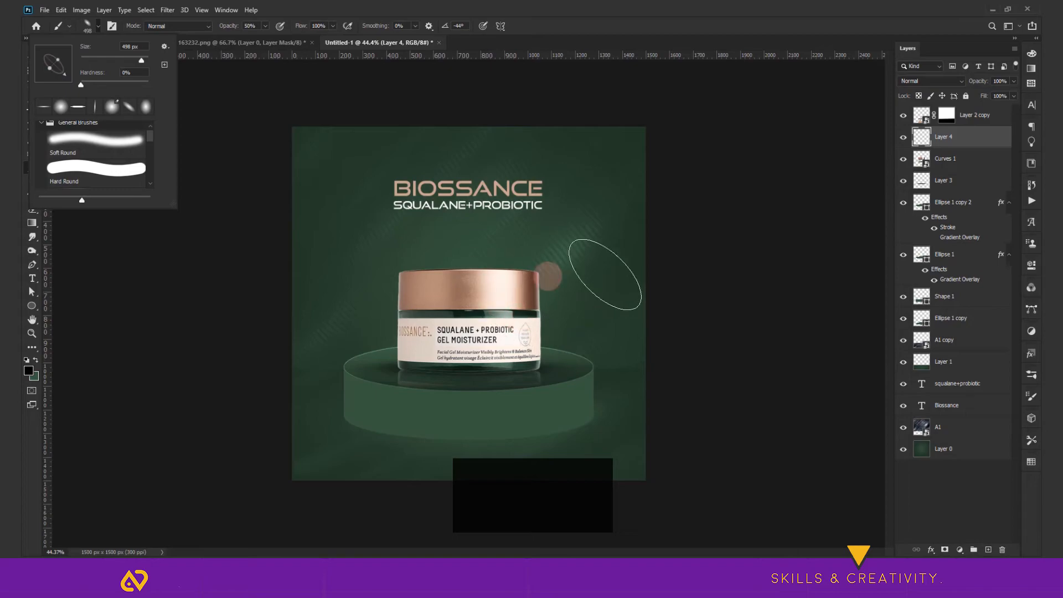
Step: Set the foreground colour to the muted green #598063, starting from a green sampled off the backdrop
click(29, 370)
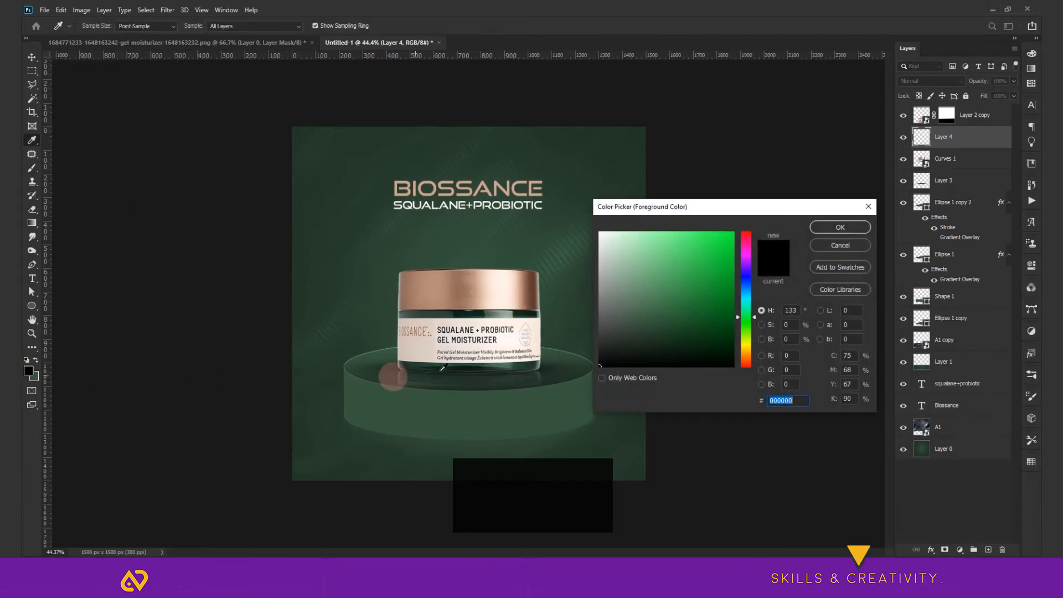
drag(564, 271, 567, 251)
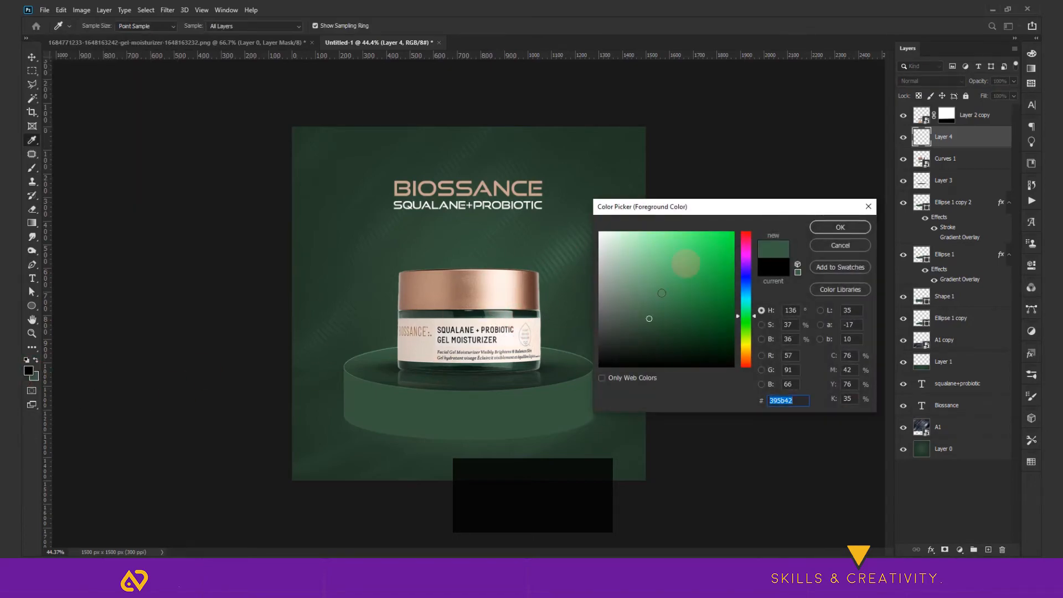
drag(642, 318, 640, 299)
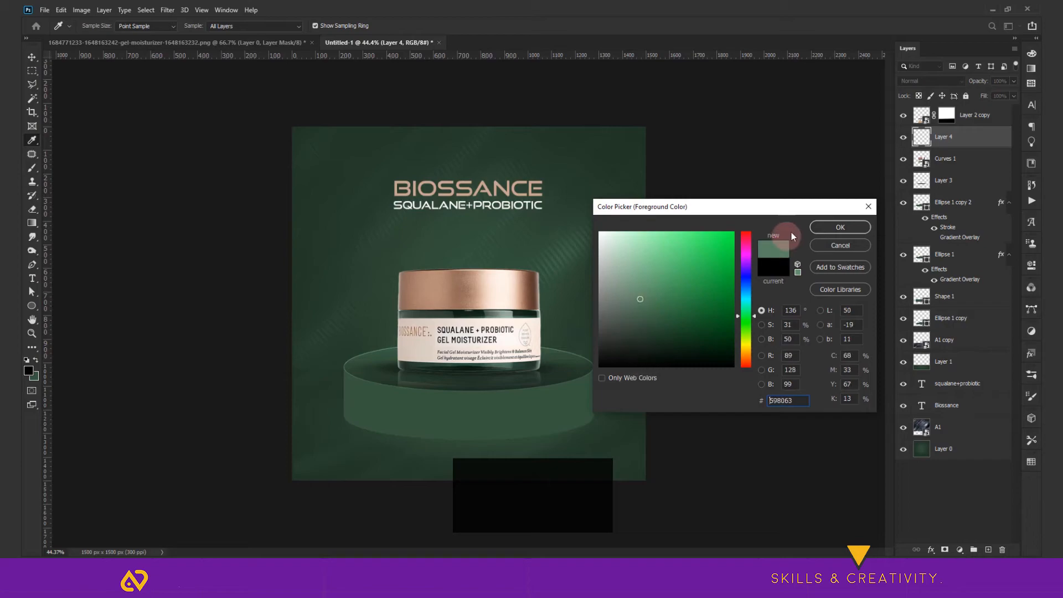
click(822, 227)
Step: Enlarge the brush to about 1462 px and try painting a soft green light over the canvas's upper-left area
right_click(368, 227)
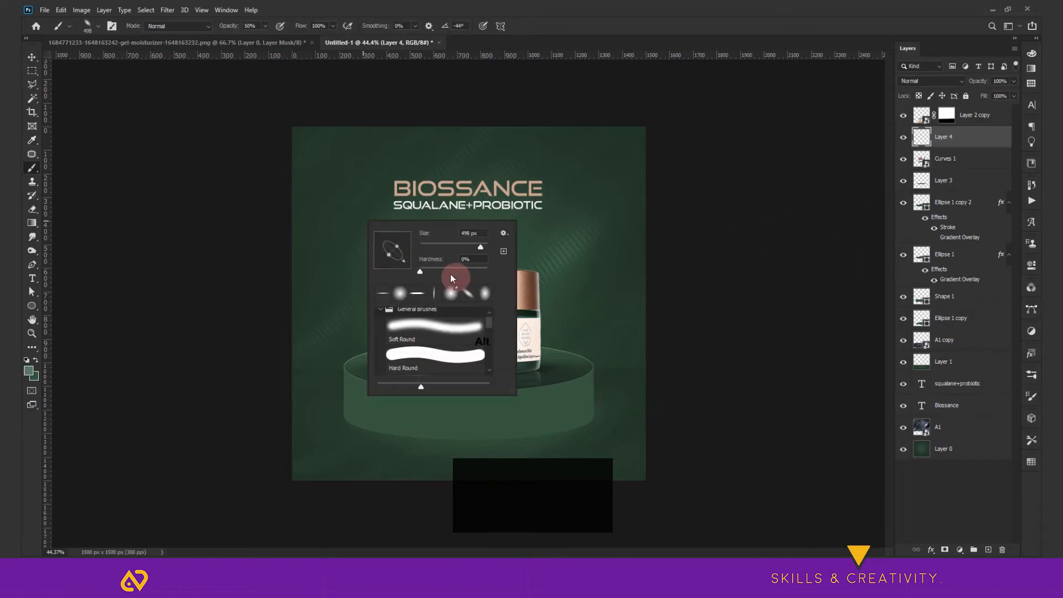
click(330, 211)
key(ctrl+z)
mouse_move(334, 208)
mouse_down()
mouse_move(426, 249)
mouse_move(482, 288)
mouse_up()
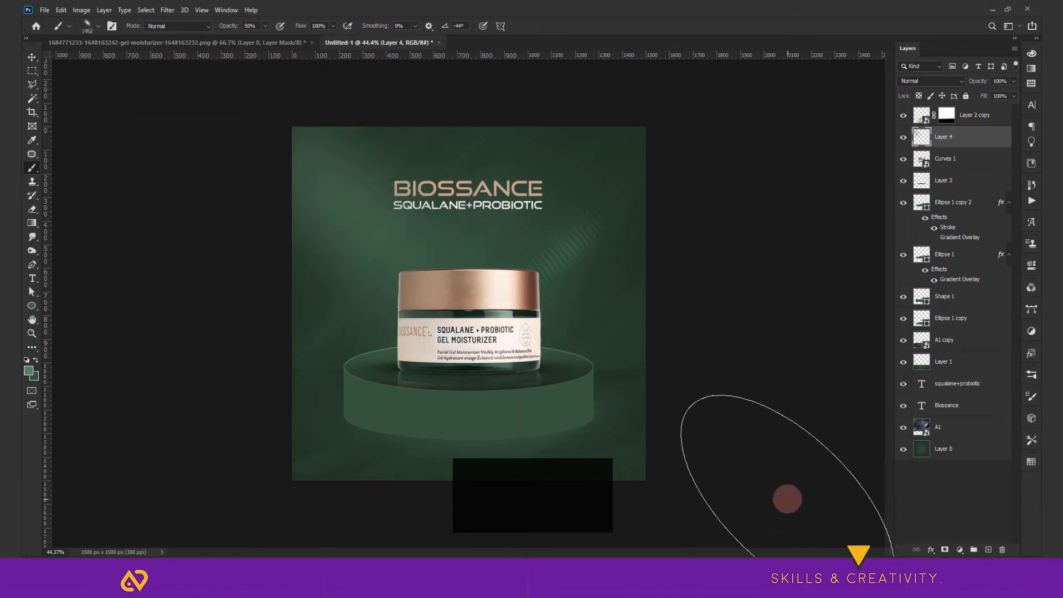
key(ctrl+z)
Step: Undo any remaining green light and set the foreground colour to the pale mint #e8feee
click(31, 370)
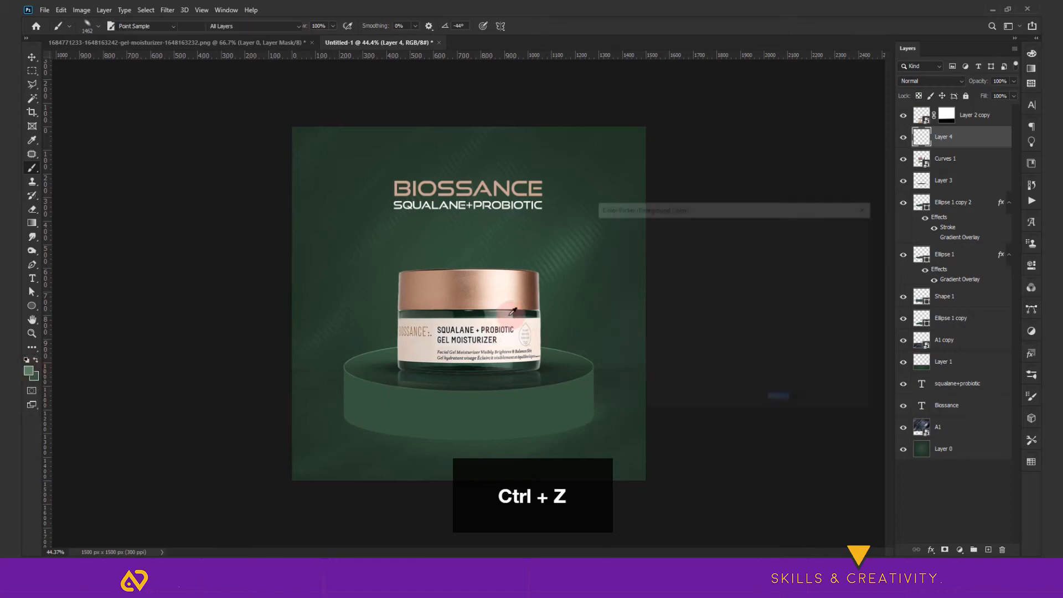
click(608, 235)
drag(609, 234, 612, 232)
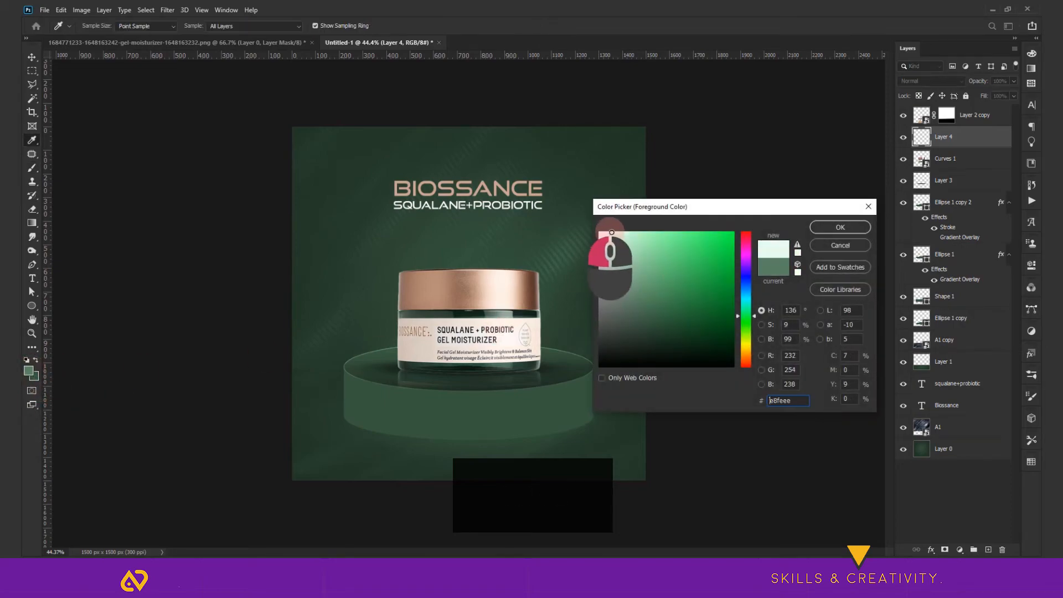
click(856, 228)
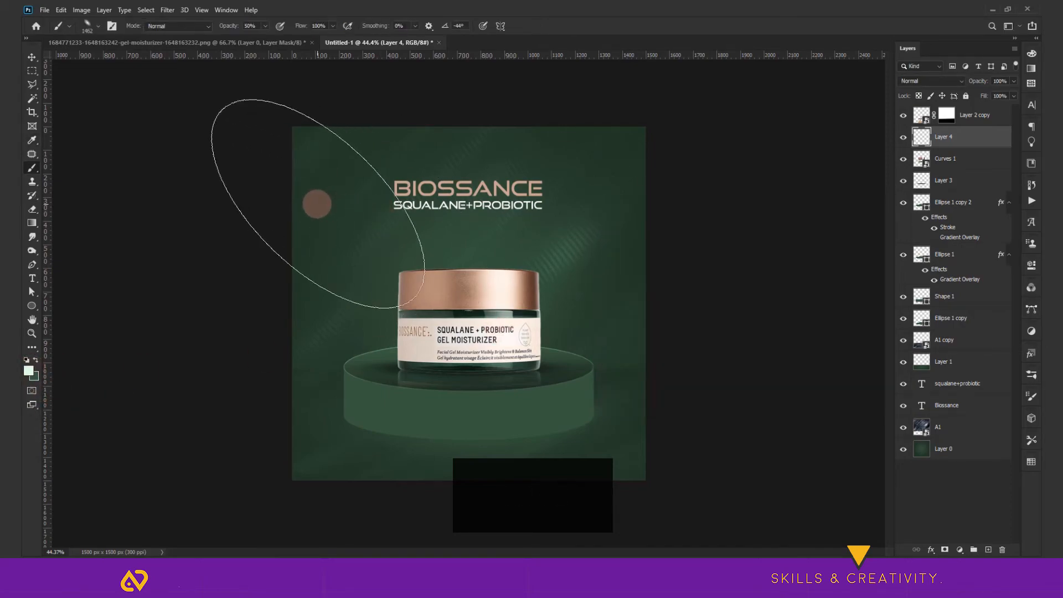
Step: Paint one pale diagonal glow in the canvas's upper-left area and shift it slightly towards the corner
click(317, 197)
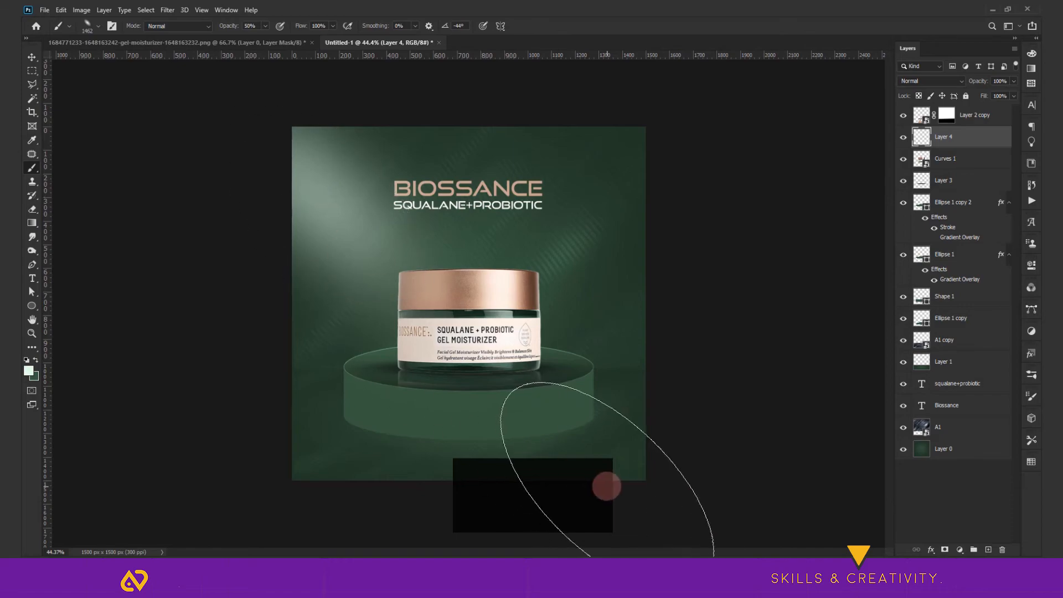
key(v)
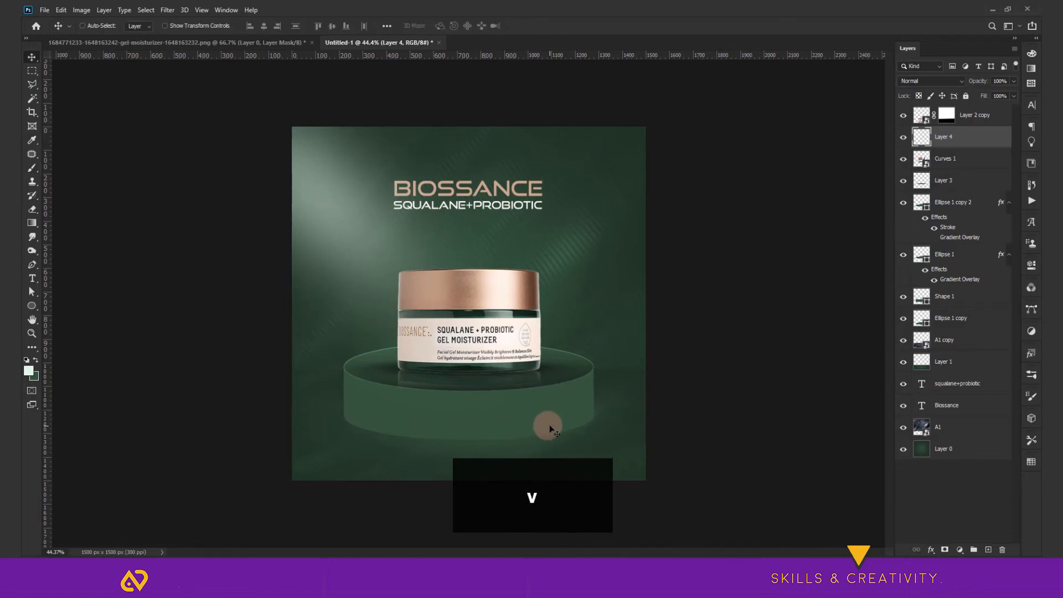
drag(357, 252, 344, 228)
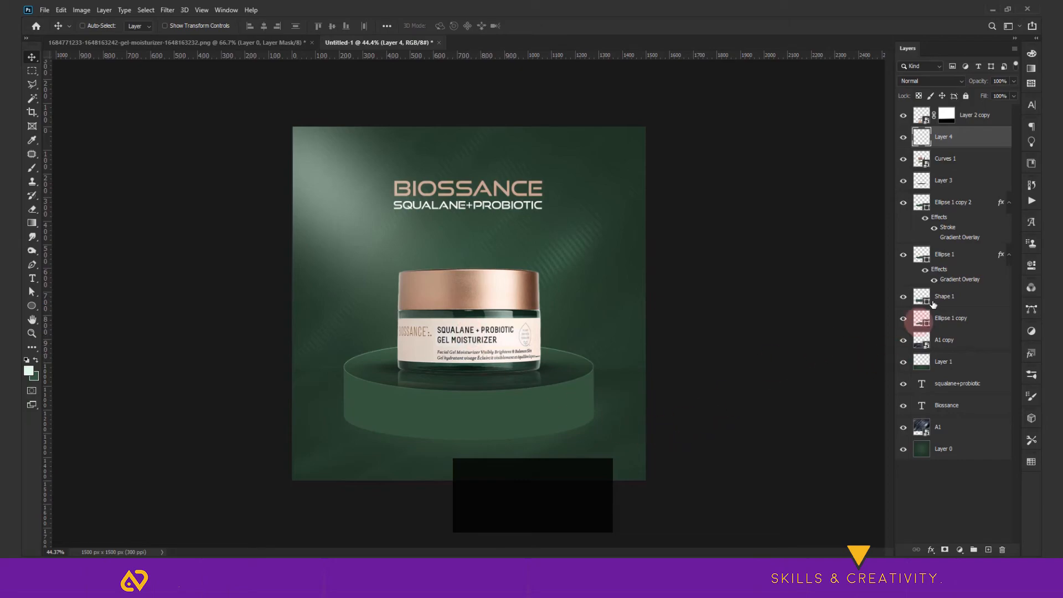
Step: Add a Curves adjustment directly above the jar smart object and brighten it by moving the white point to input 129, output 255
click(963, 159)
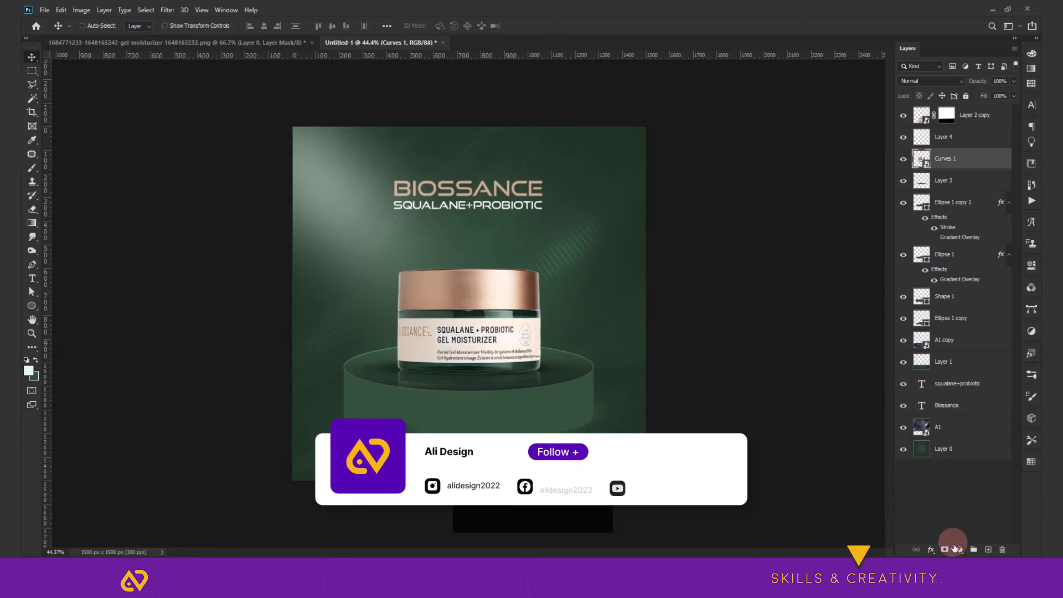
click(960, 549)
click(979, 417)
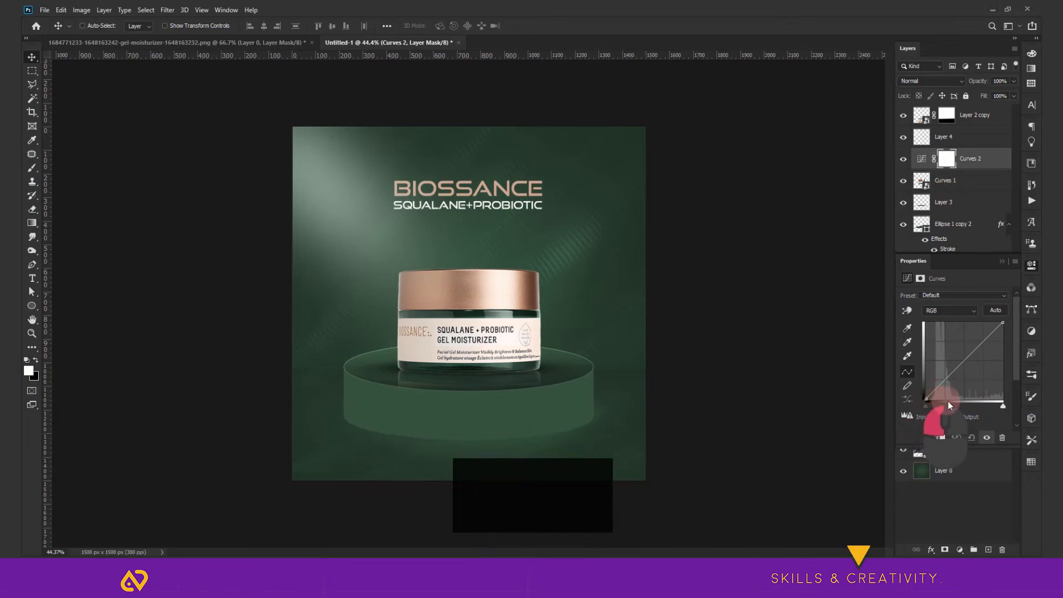
drag(926, 398, 893, 394)
drag(1000, 321, 964, 319)
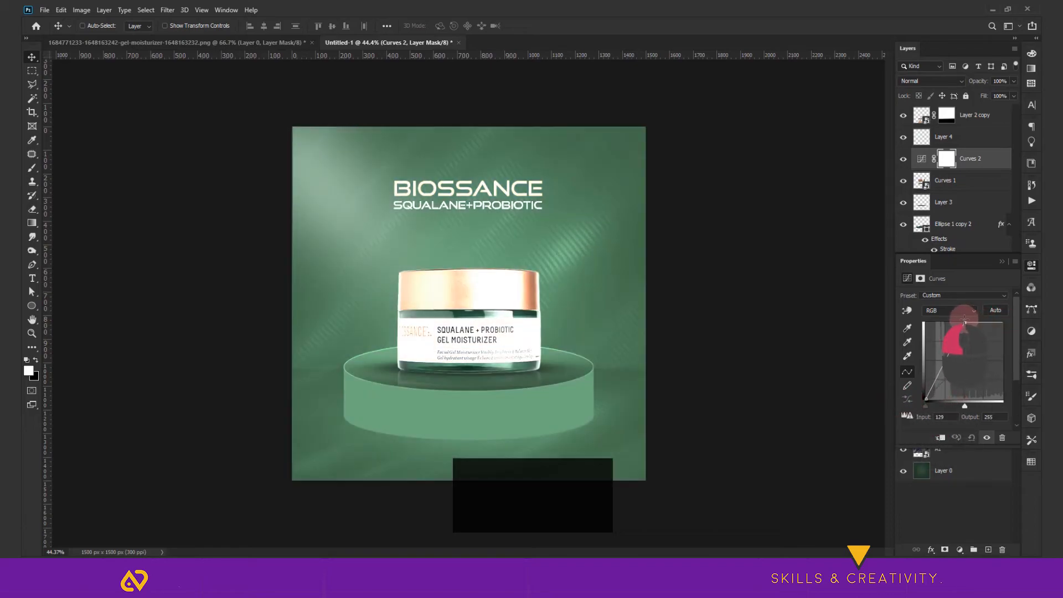
click(1002, 260)
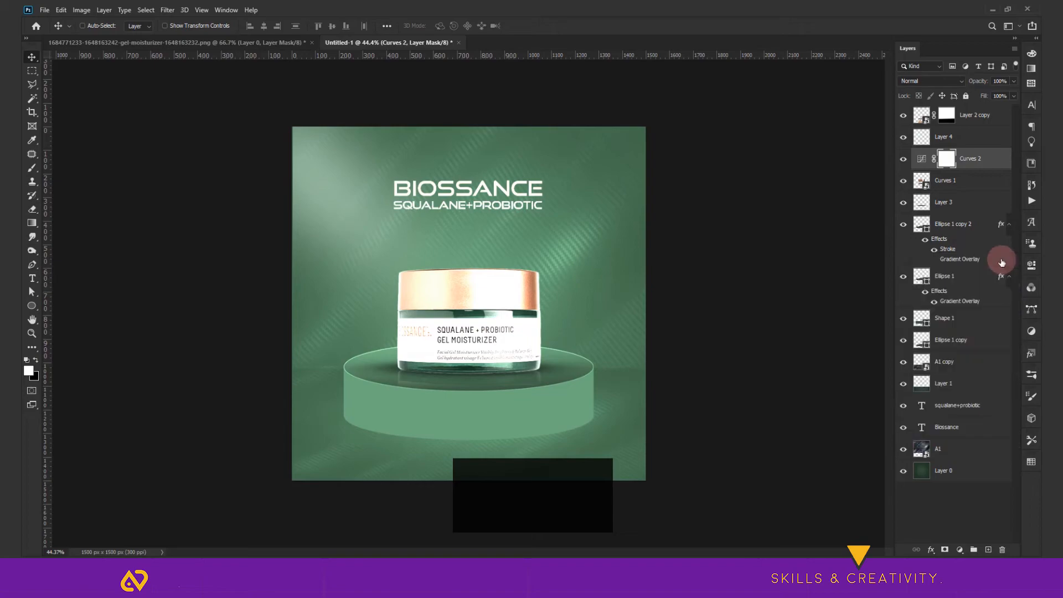
Step: Clip the Curves adjustment to the jar layer and contract a selection of the jar's outline by 20 pixels with the Curves mask active
alt+click(946, 167)
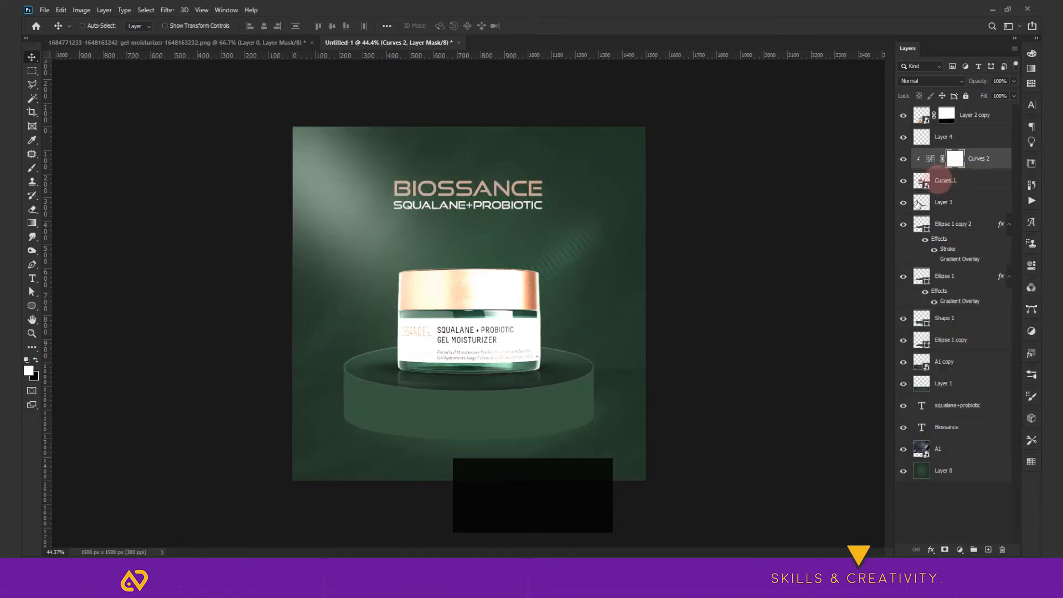
click(944, 185)
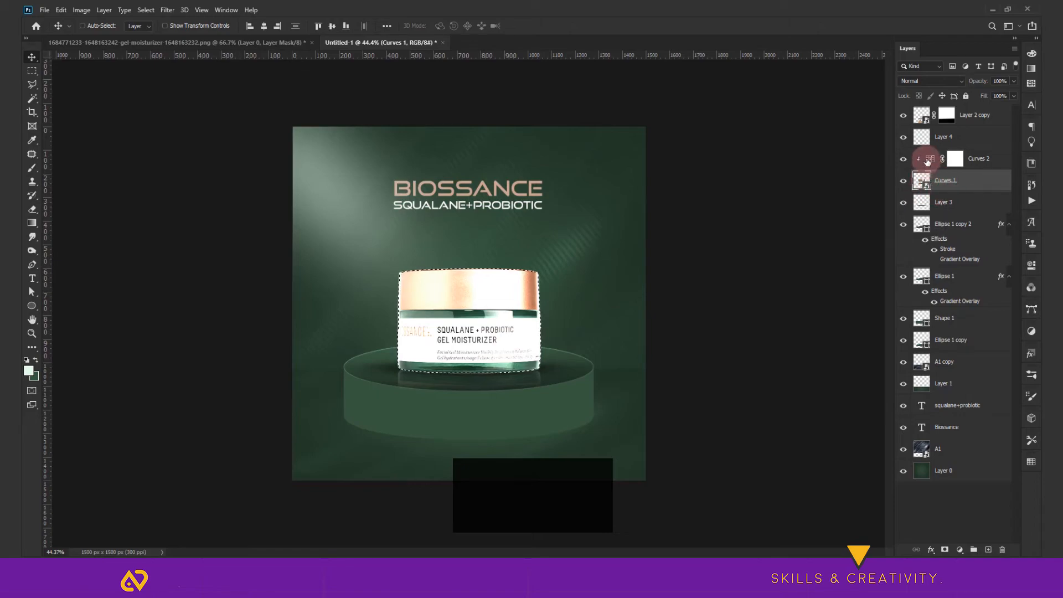
click(942, 161)
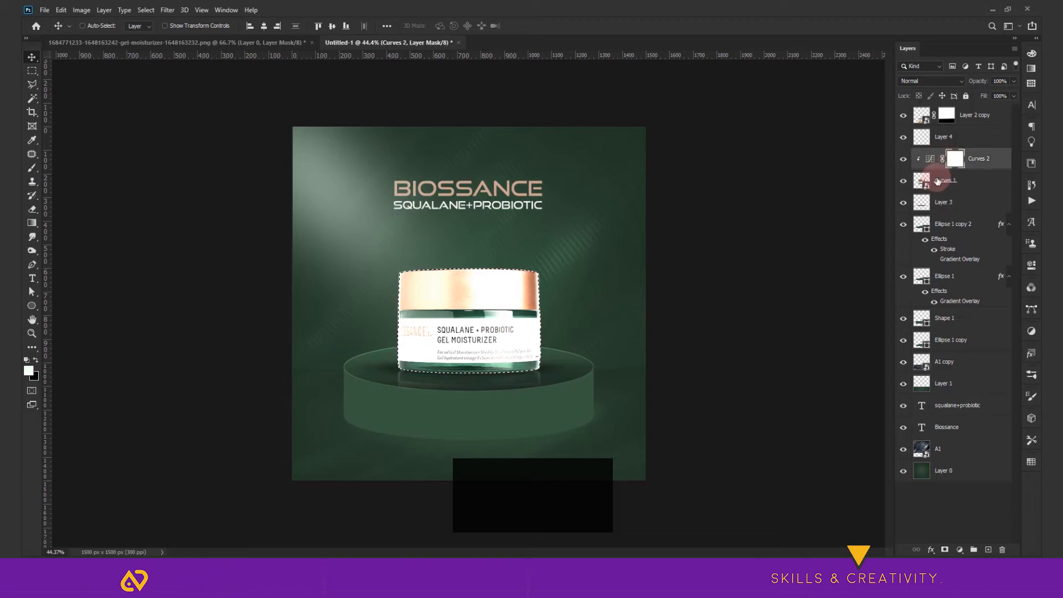
click(146, 10)
mouse_move(166, 160)
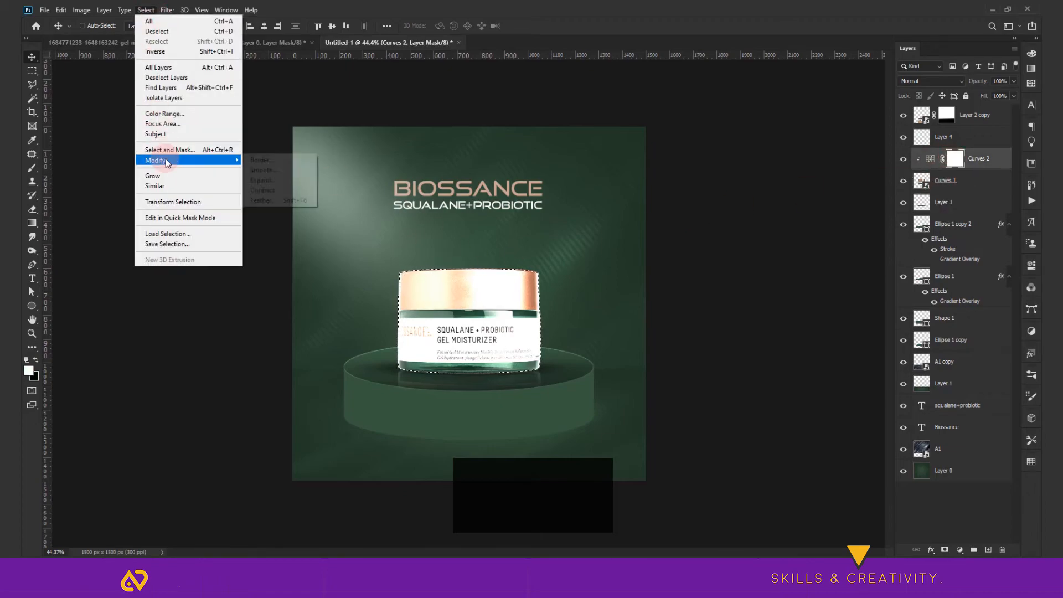
click(254, 190)
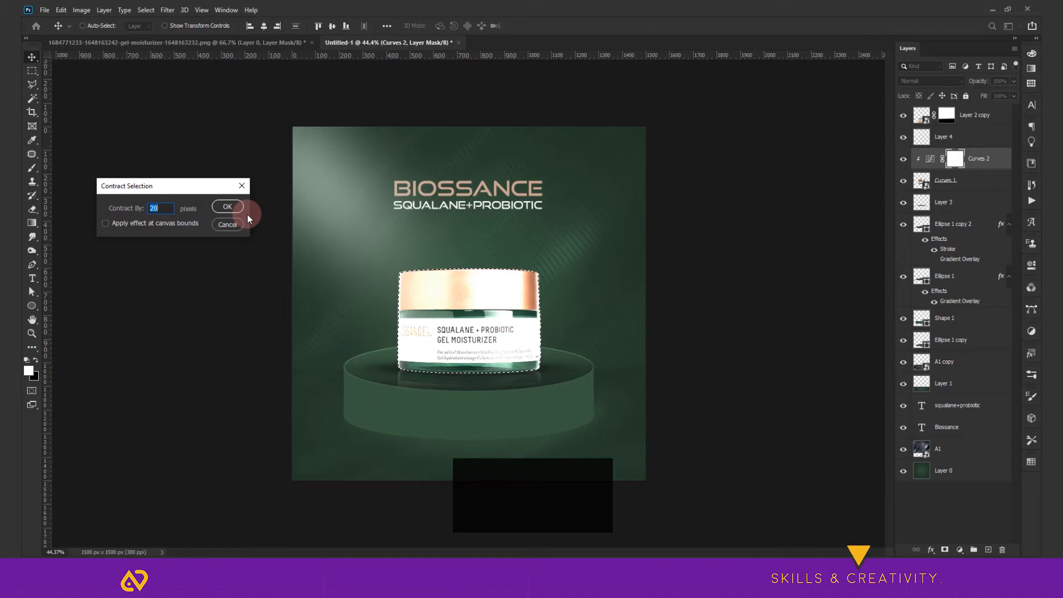
key(Return)
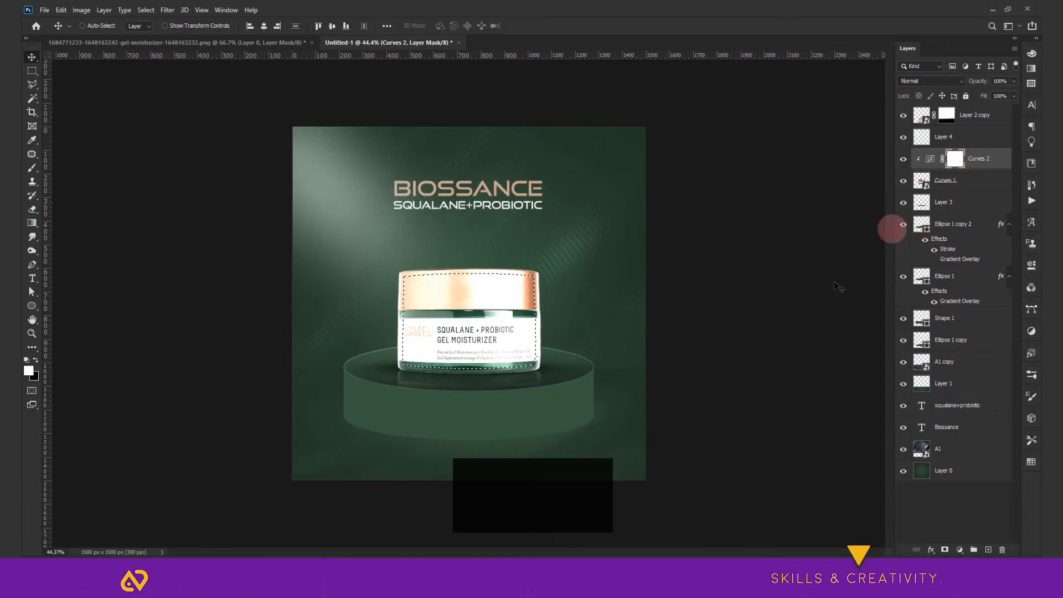
Step: Try erasing the Curves brightening inside the contracted jar selection and undo the strokes
key(e)
mouse_move(445, 355)
mouse_down()
mouse_move(453, 400)
mouse_move(604, 325)
mouse_move(543, 347)
mouse_move(582, 319)
mouse_up()
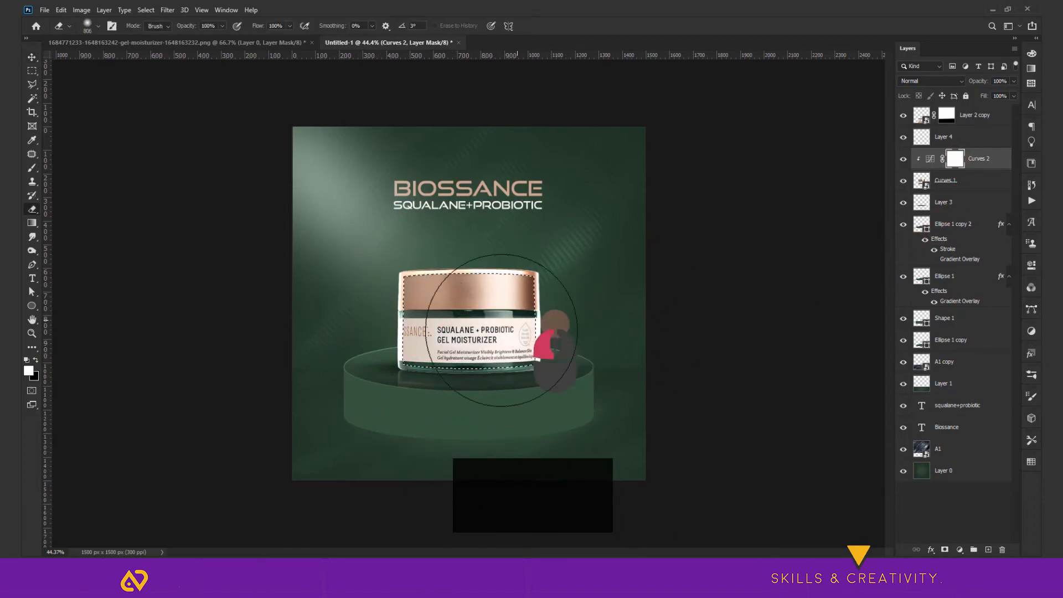
key(ctrl+z)
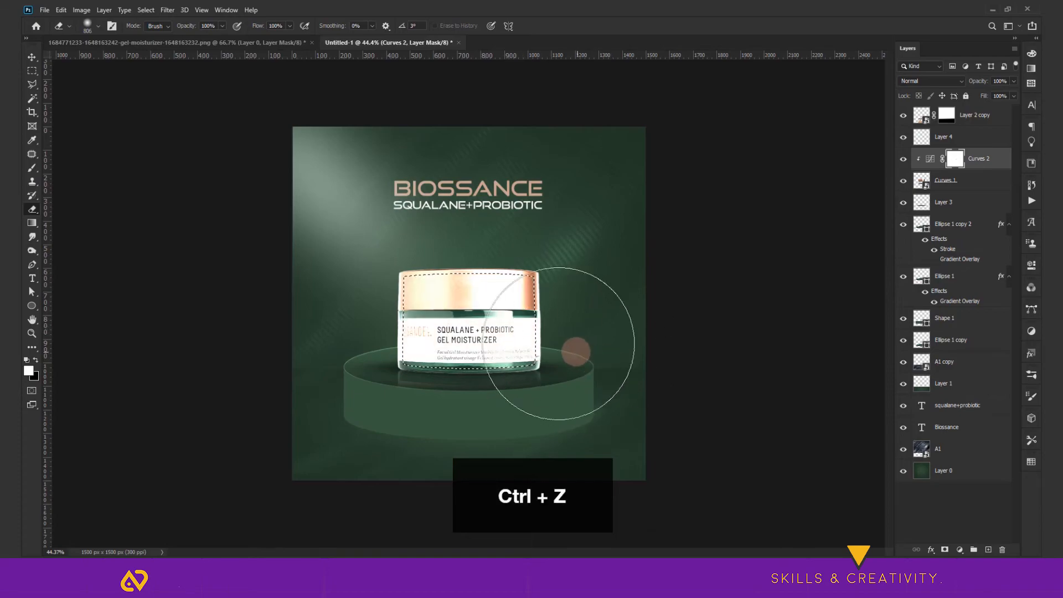
right_click(471, 313)
click(464, 301)
drag(458, 299, 436, 291)
key(ctrl+z)
Step: Feather the contracted jar selection by 20 pixels
click(31, 71)
right_click(460, 317)
click(481, 342)
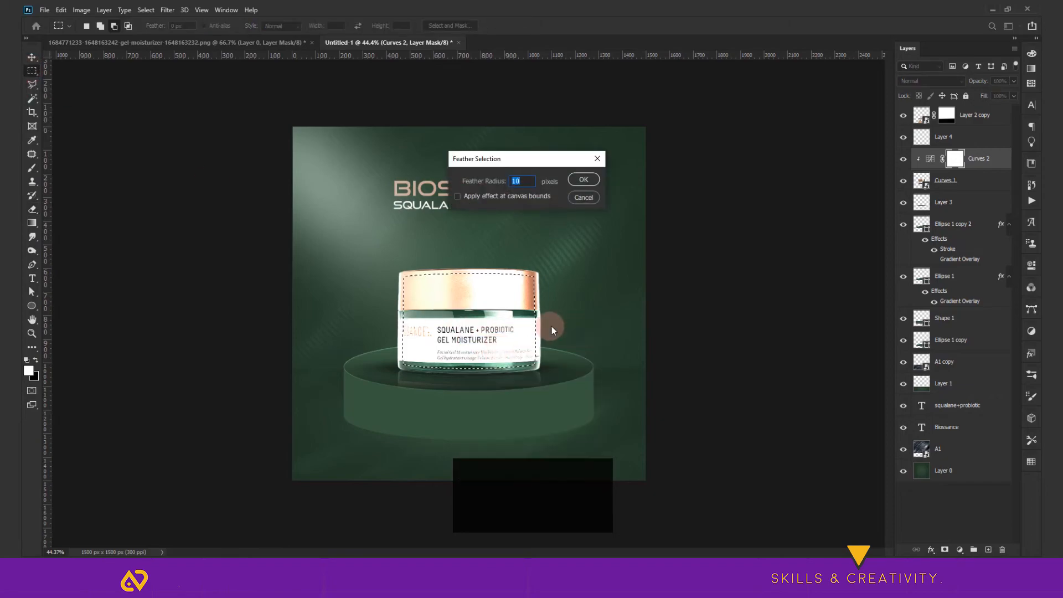
text(20)
key(Return)
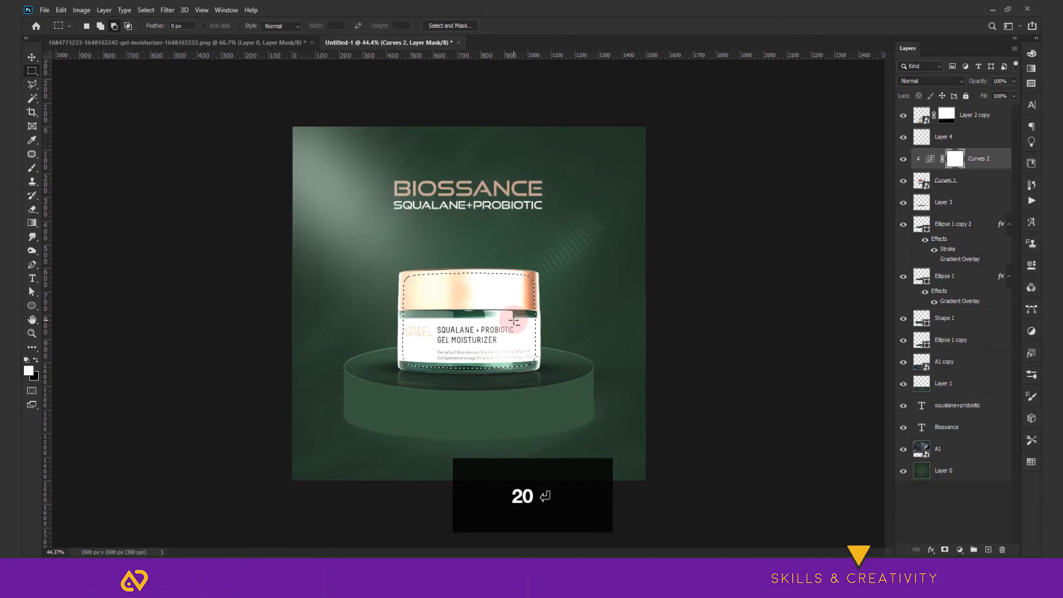
Step: Erase the Curves brightening inside the feathered selection on the adjustment's mask and deselect
key(e)
mouse_move(391, 344)
mouse_down()
mouse_move(380, 357)
mouse_move(376, 332)
mouse_move(481, 369)
mouse_up()
mouse_move(553, 304)
mouse_down()
mouse_move(453, 311)
mouse_move(460, 319)
mouse_up()
key(ctrl+d)
key(v)
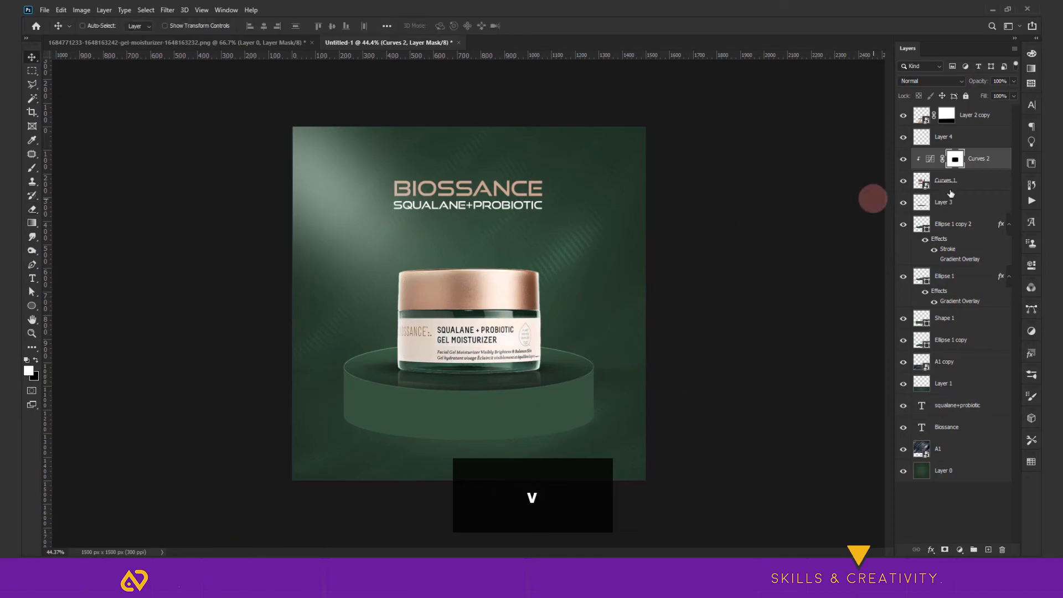
Step: Erase the Curves brightening along the jar's right and lower edges and compare the jar with the adjustment hidden and shown
scroll(562, 285, up, 2)
key(e)
mouse_move(562, 321)
mouse_down()
mouse_move(563, 355)
mouse_move(583, 368)
mouse_move(589, 354)
mouse_move(497, 418)
mouse_move(576, 411)
mouse_move(467, 446)
mouse_move(522, 442)
mouse_move(460, 447)
mouse_up()
mouse_move(532, 434)
mouse_down()
mouse_move(519, 371)
mouse_move(582, 352)
mouse_move(568, 340)
mouse_move(547, 348)
mouse_move(511, 441)
mouse_move(572, 356)
mouse_up()
click(903, 162)
click(903, 161)
click(903, 161)
click(903, 161)
scroll(517, 360, down, 2)
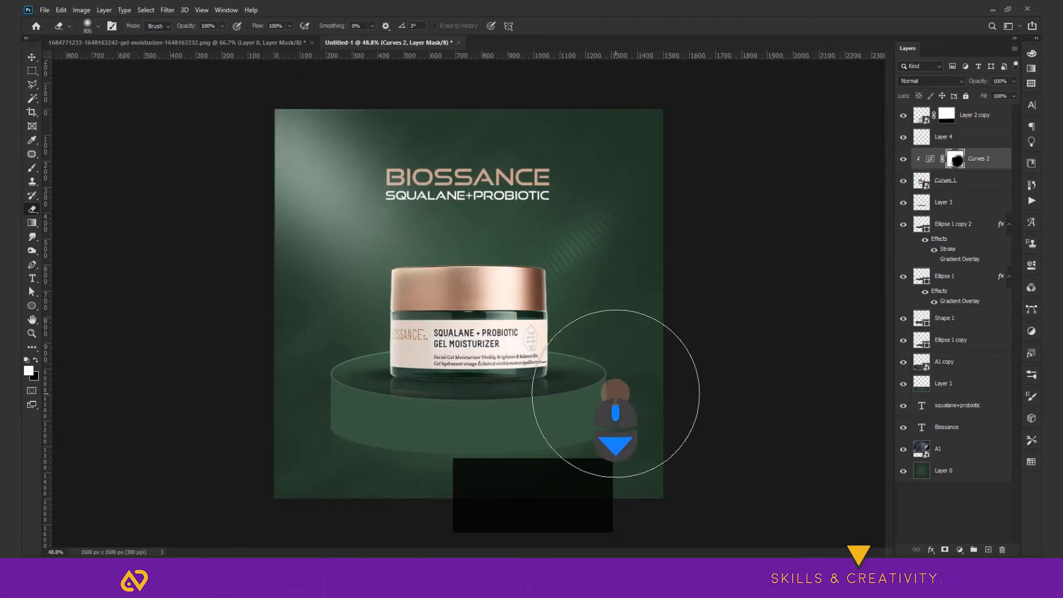
key(v)
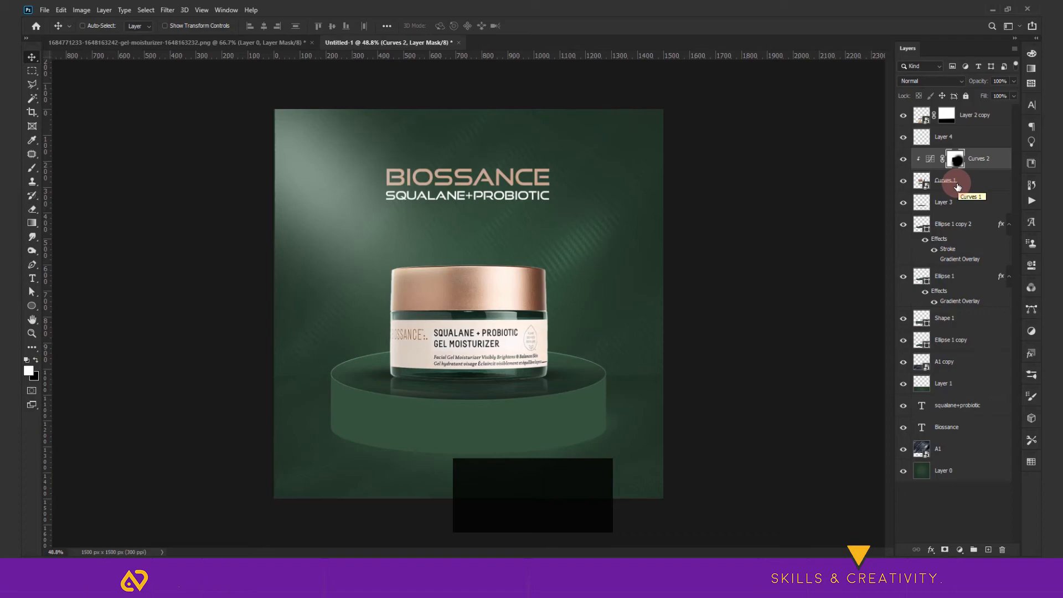
Step: Choose the Burn tool for the jar layer and rasterize its smart object
click(953, 181)
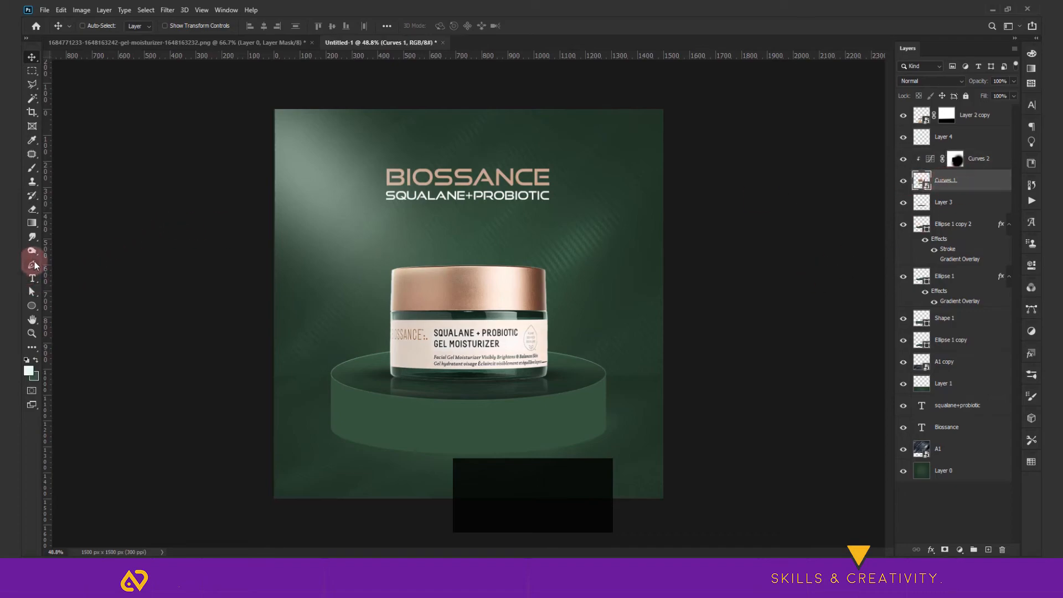
drag(34, 254, 71, 259)
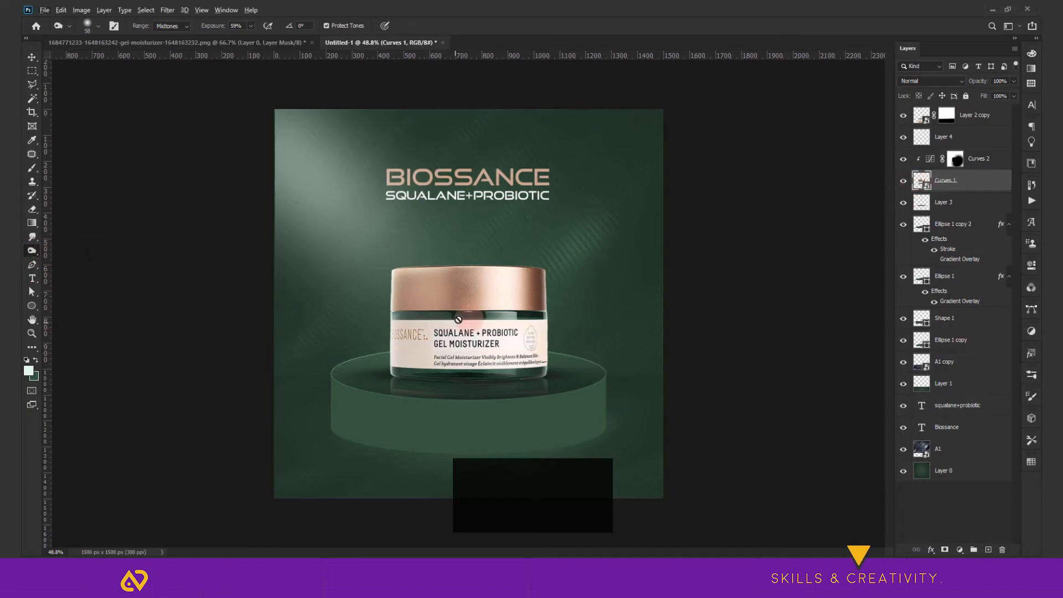
right_click(960, 185)
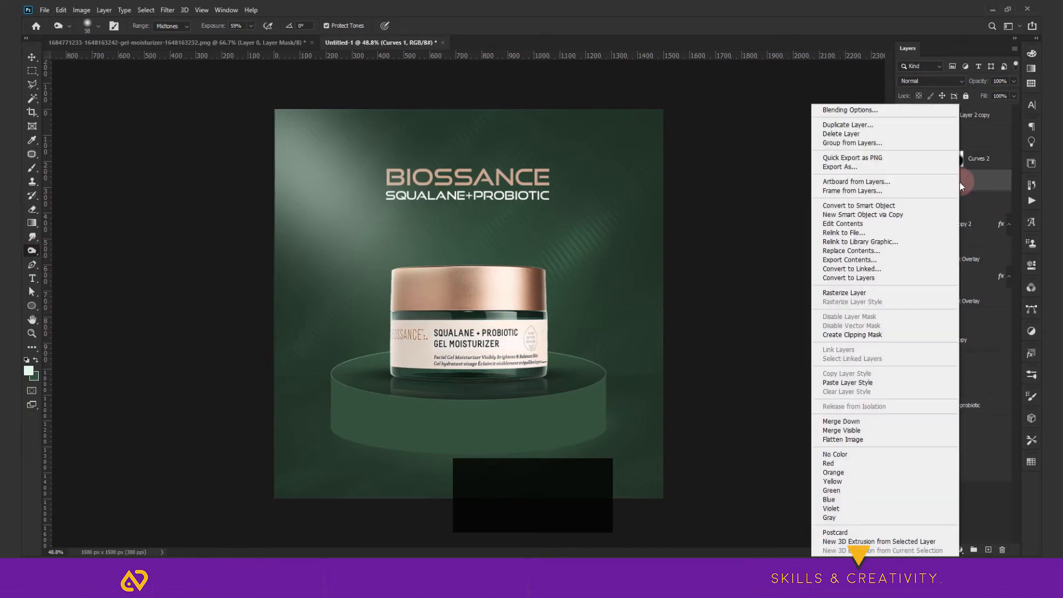
click(844, 293)
Step: Enlarge the Burn brush and darken the midtones on the right side of the jar's label around the badge
key(bracketright)
key(bracketright)
key(bracketright)
key(bracketright)
key(bracketright)
key(bracketright)
key(bracketright)
key(bracketright)
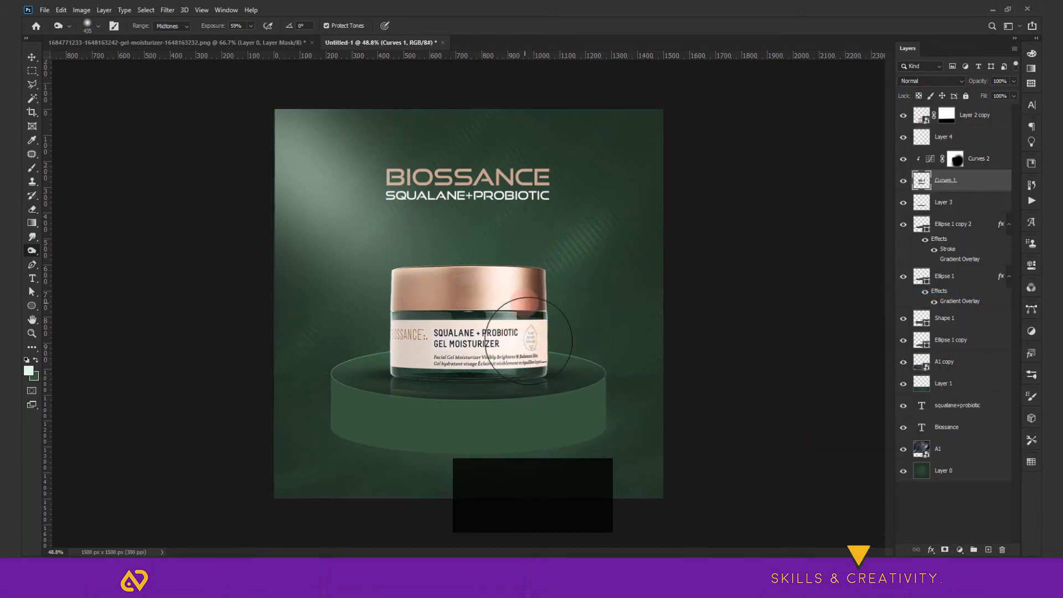
alt+right_click(529, 348)
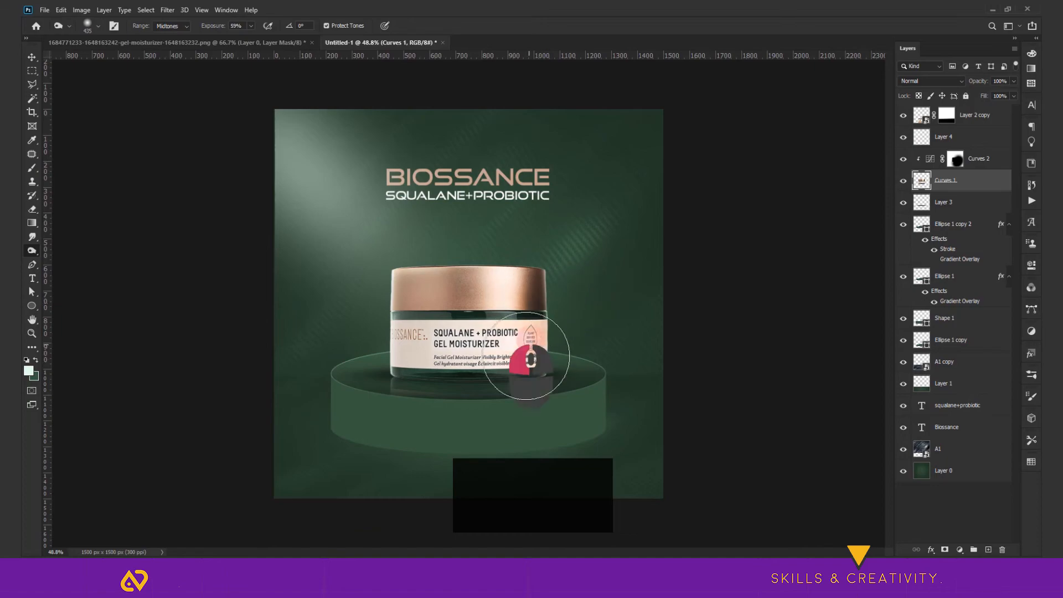
key(v)
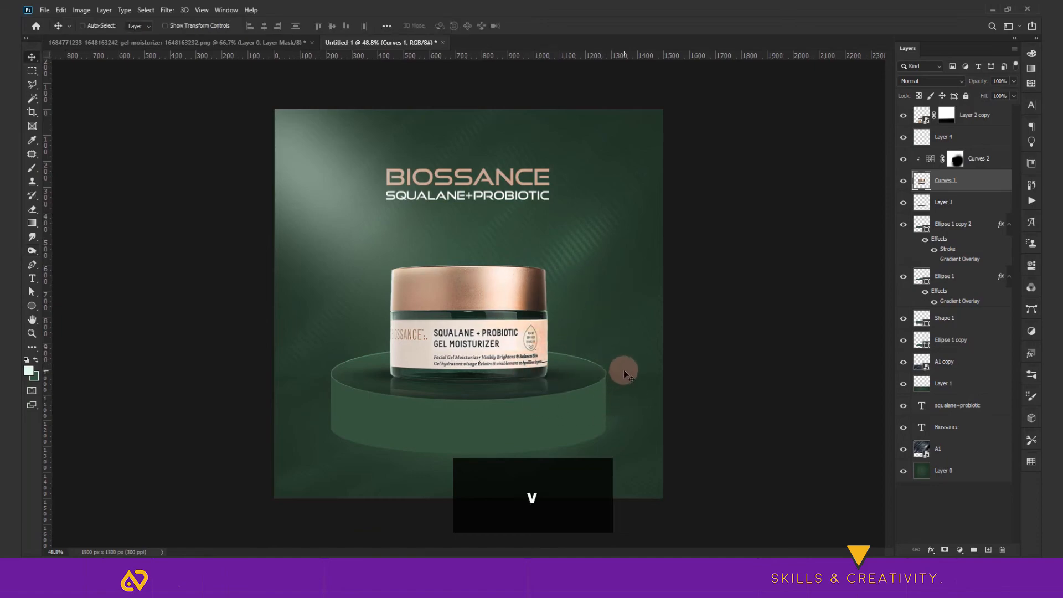
key(ctrl+z)
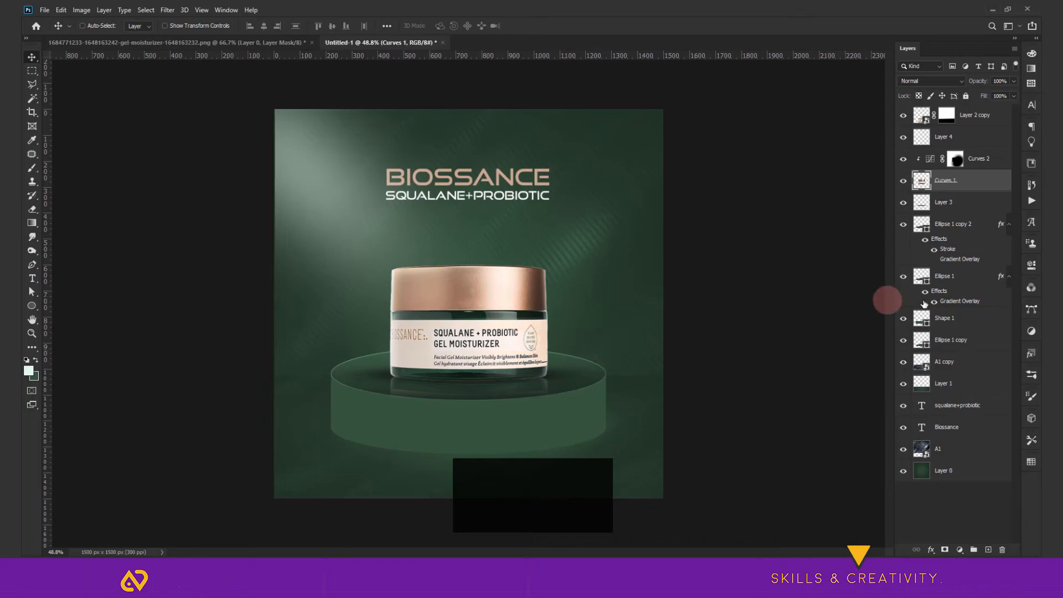
Step: Add an empty unclipped layer above the clipped Curves adjustment and rotate the elliptical brush tip to about 88°
click(990, 552)
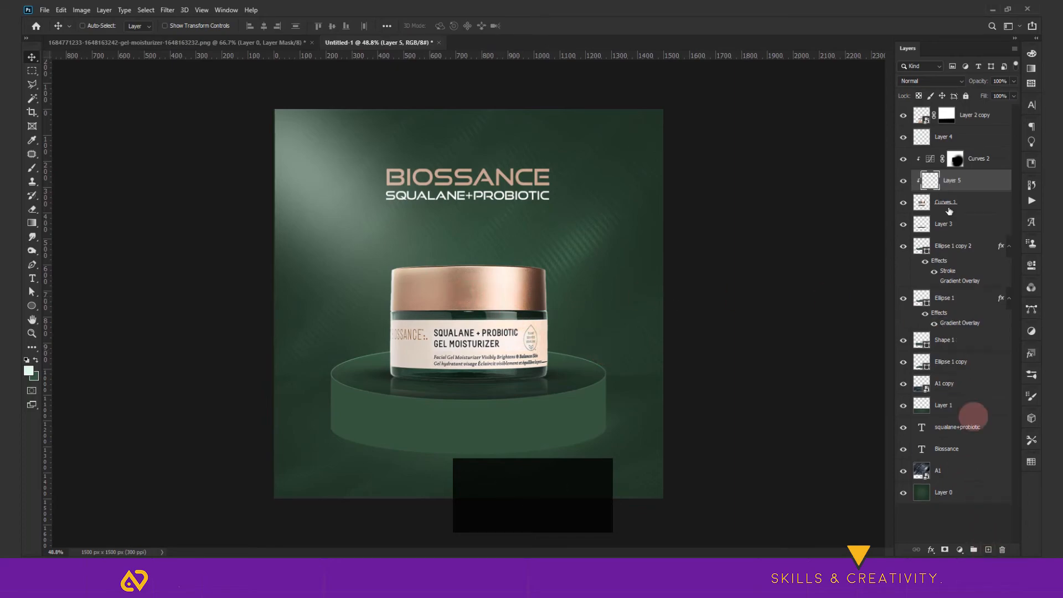
drag(962, 180, 958, 159)
key(b)
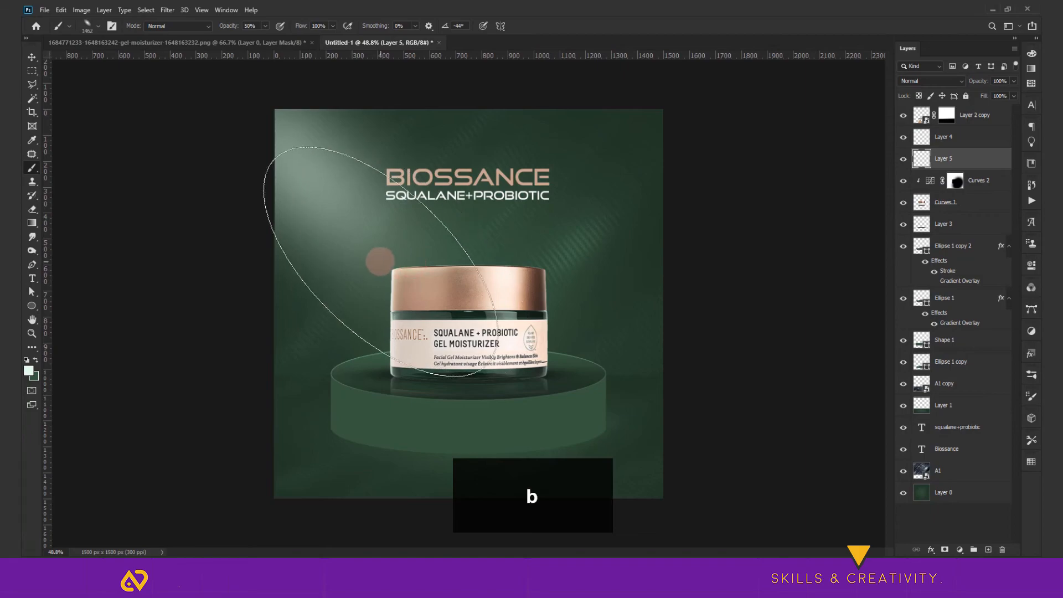
click(96, 26)
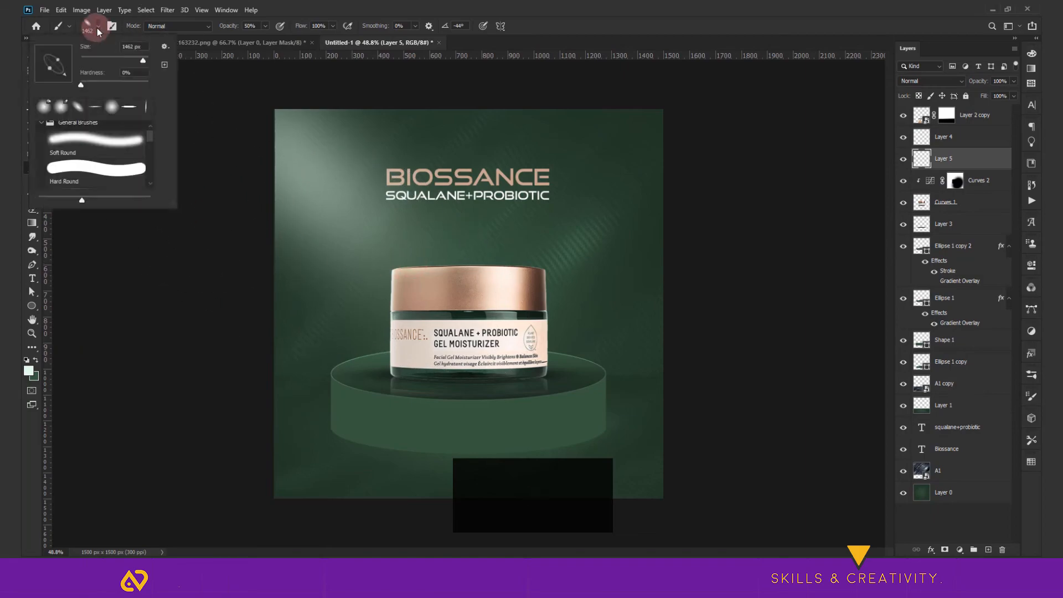
drag(70, 68, 53, 47)
Step: Shrink the brush to about 192 px, paint a pale highlight on the jar's left edge and blend that layer as Overlay
mouse_move(389, 284)
mouse_down()
mouse_move(211, 315)
mouse_move(225, 315)
mouse_up()
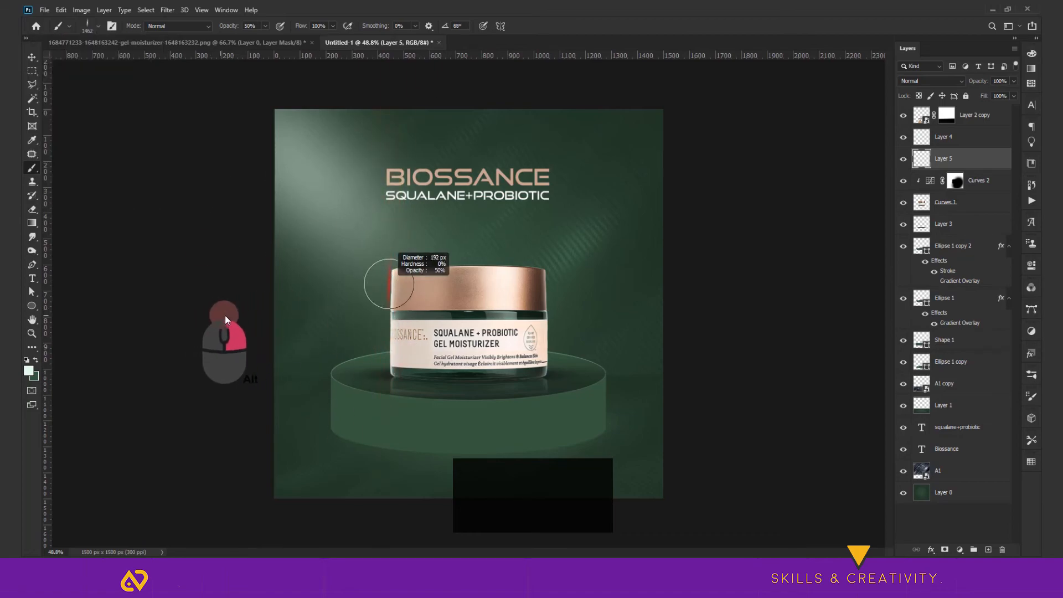
click(384, 292)
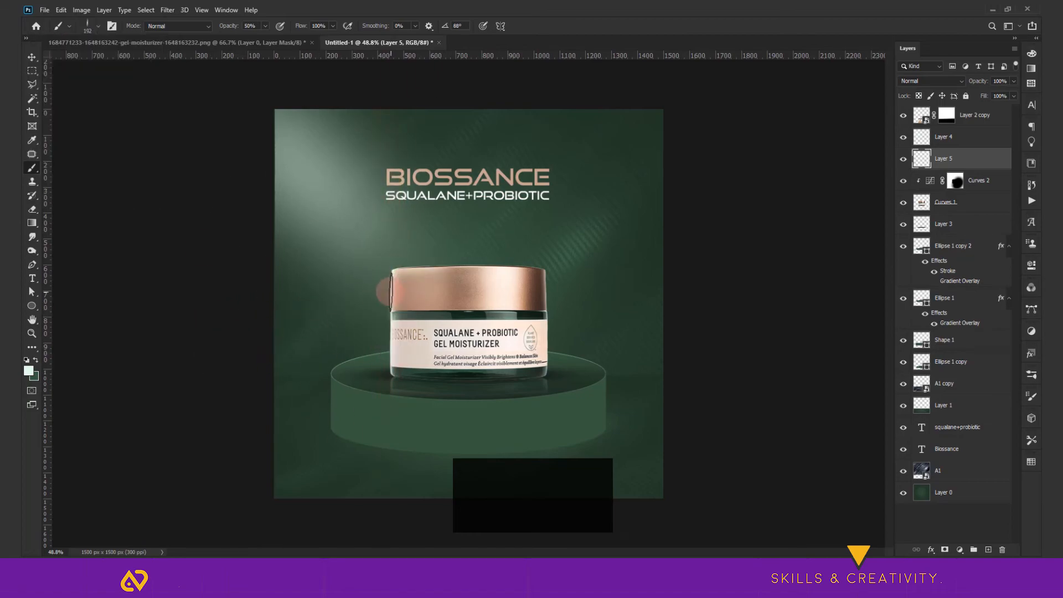
key(ctrl+z)
key(ctrl+z)
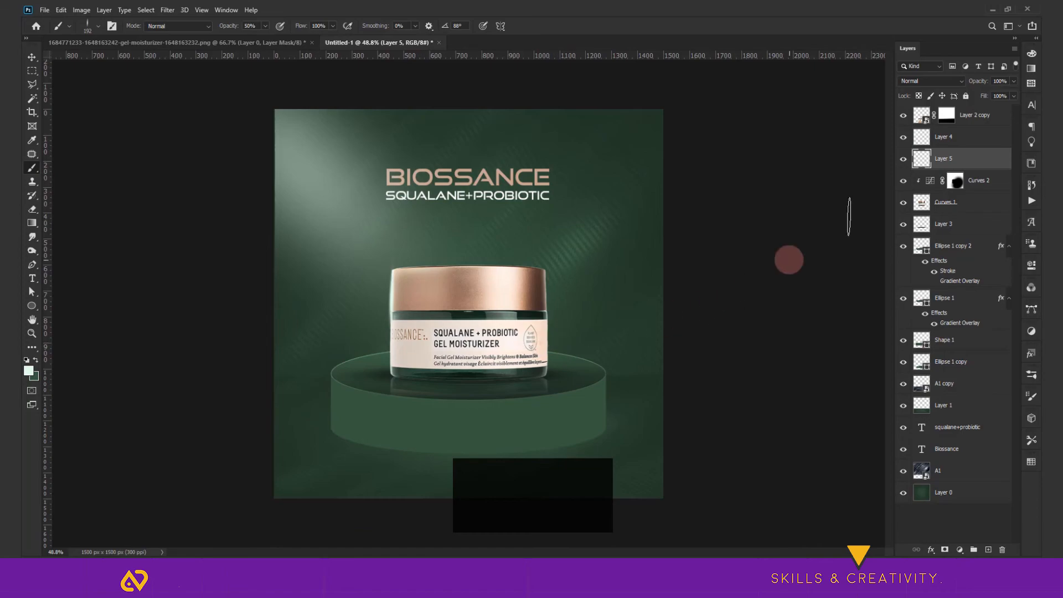
click(947, 82)
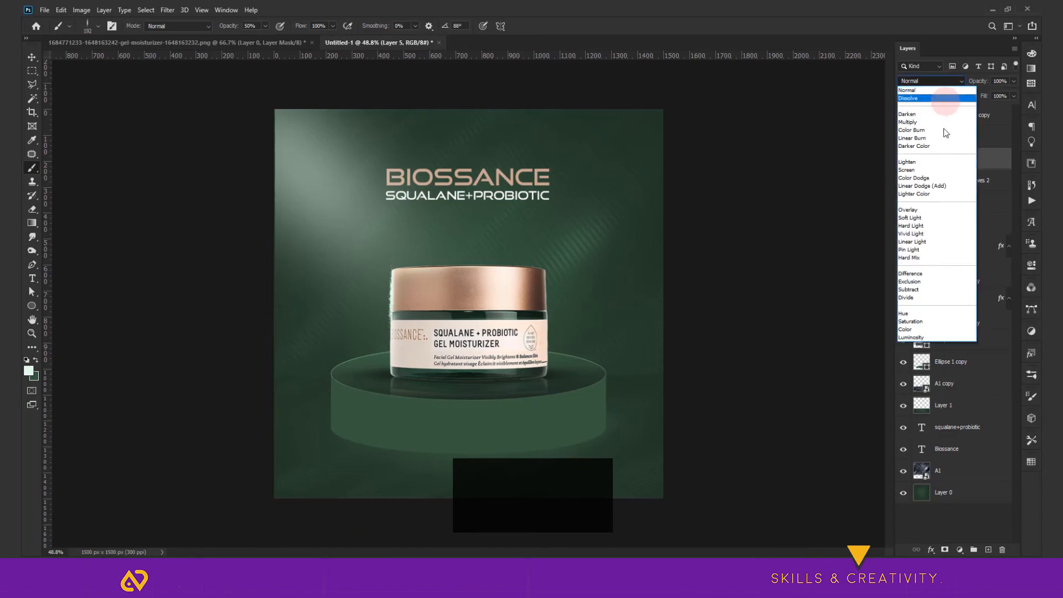
click(923, 212)
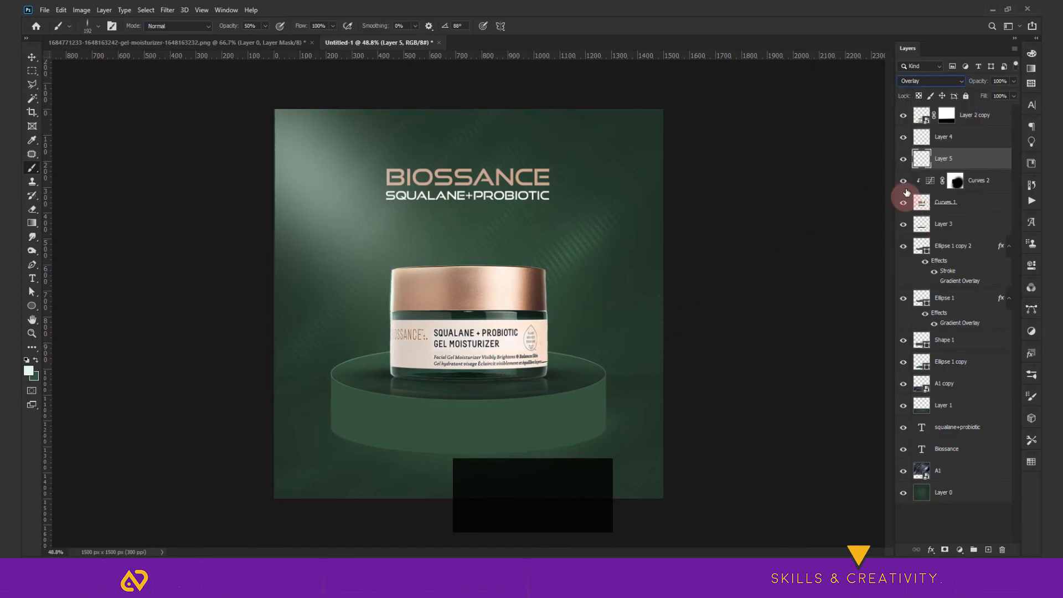
Step: Add a drop shadow to the ellipse layer forming the podium's side and reset the shadow to its default settings
key(v)
scroll(515, 415, down, 1)
right_click(515, 416)
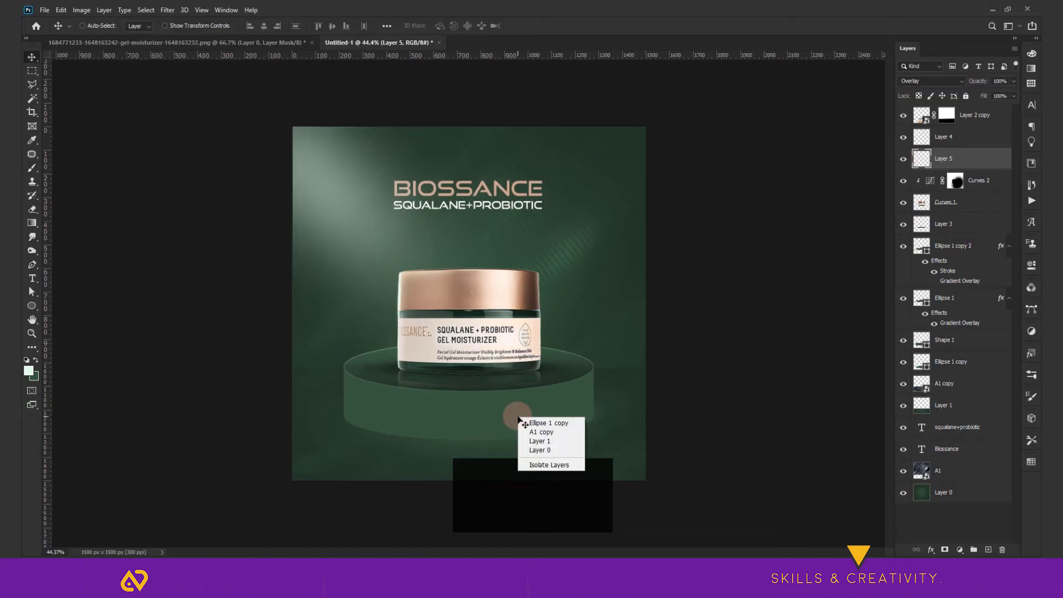
click(536, 418)
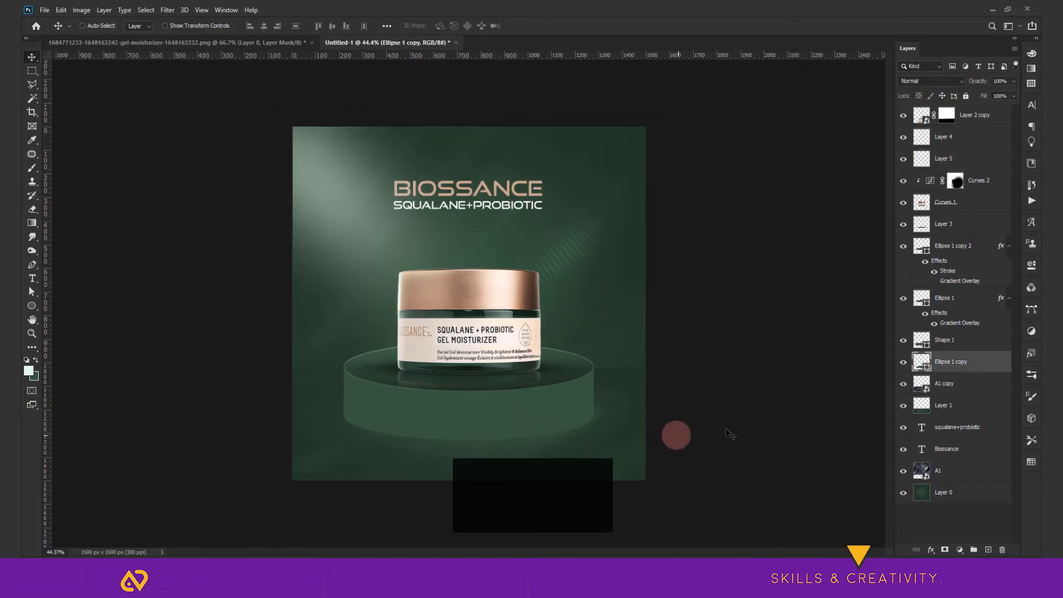
click(903, 363)
click(904, 363)
click(931, 550)
click(899, 516)
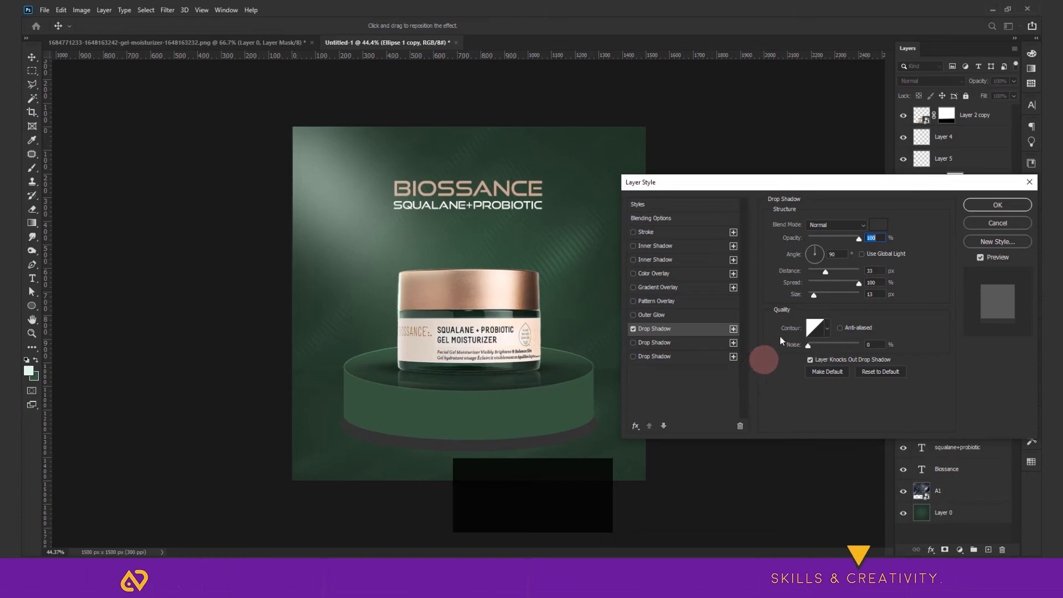
click(882, 372)
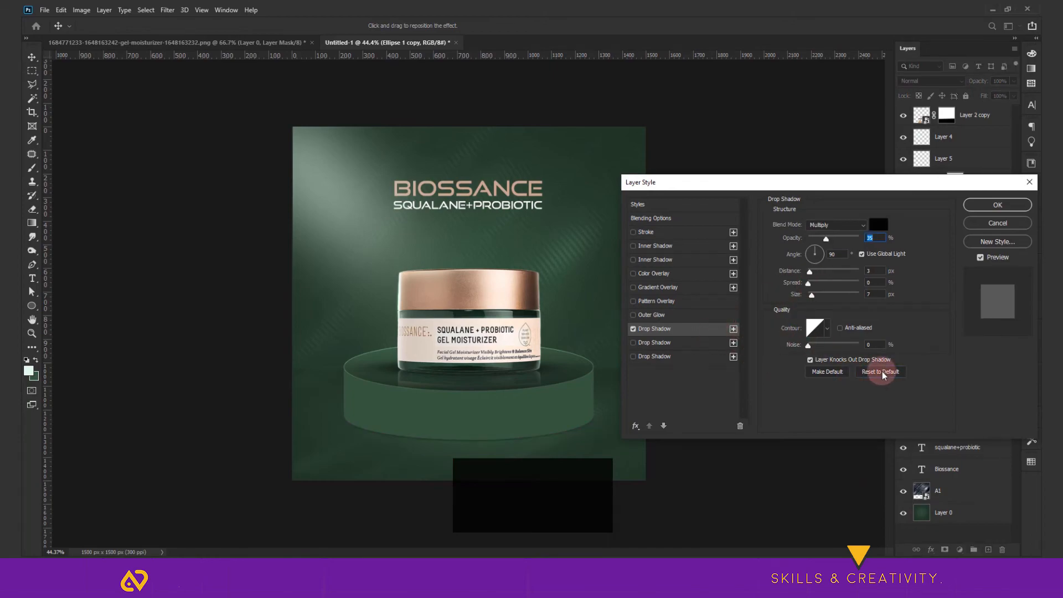
Step: Set the podium shadow to 100% opacity and 1 px distance, increase its size and apply the layer style
drag(826, 239, 885, 239)
drag(812, 296, 810, 274)
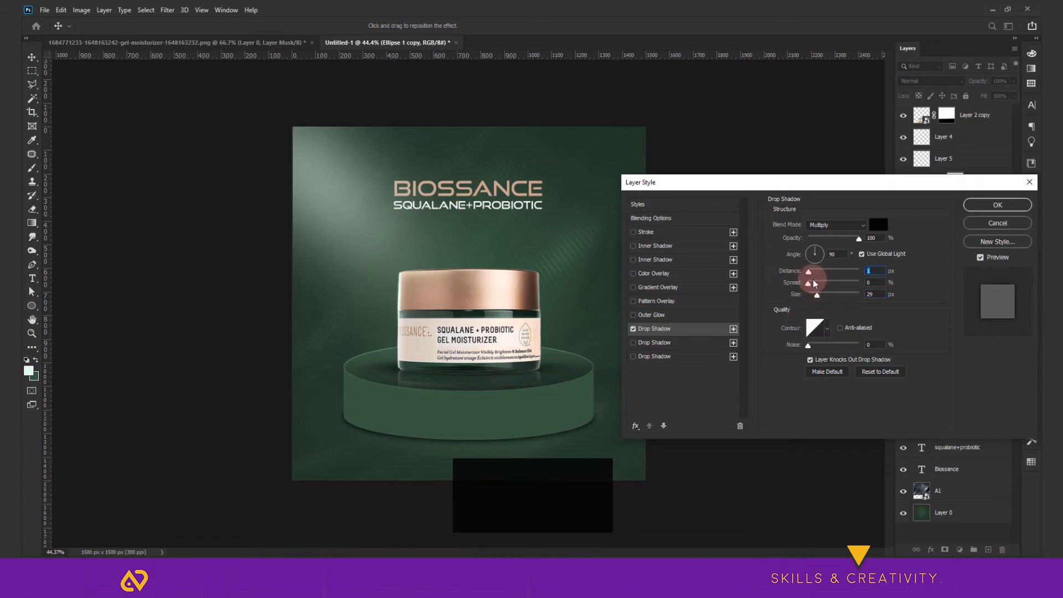
drag(819, 295, 817, 297)
click(972, 209)
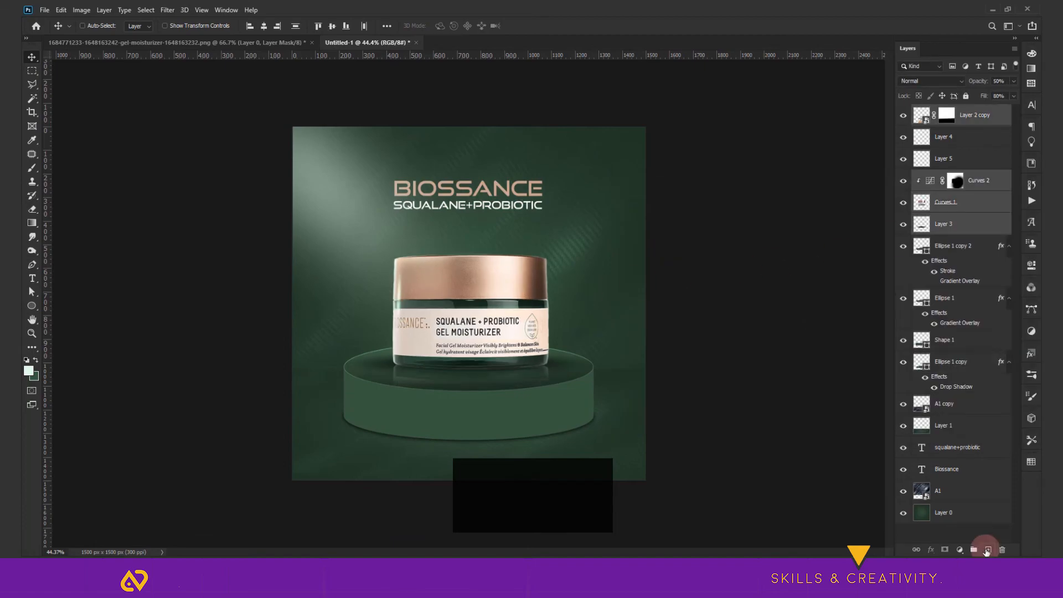
Step: Add an empty layer on top and draw an S-curved Pen path from below the canvas's left edge, across the jar, to above its upper-right area
click(988, 550)
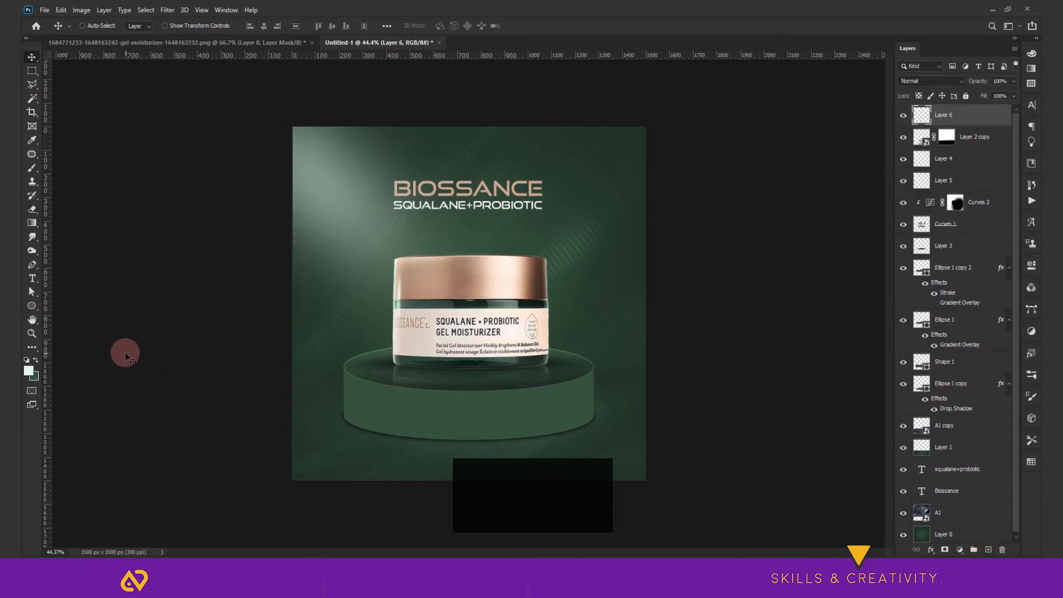
key(p)
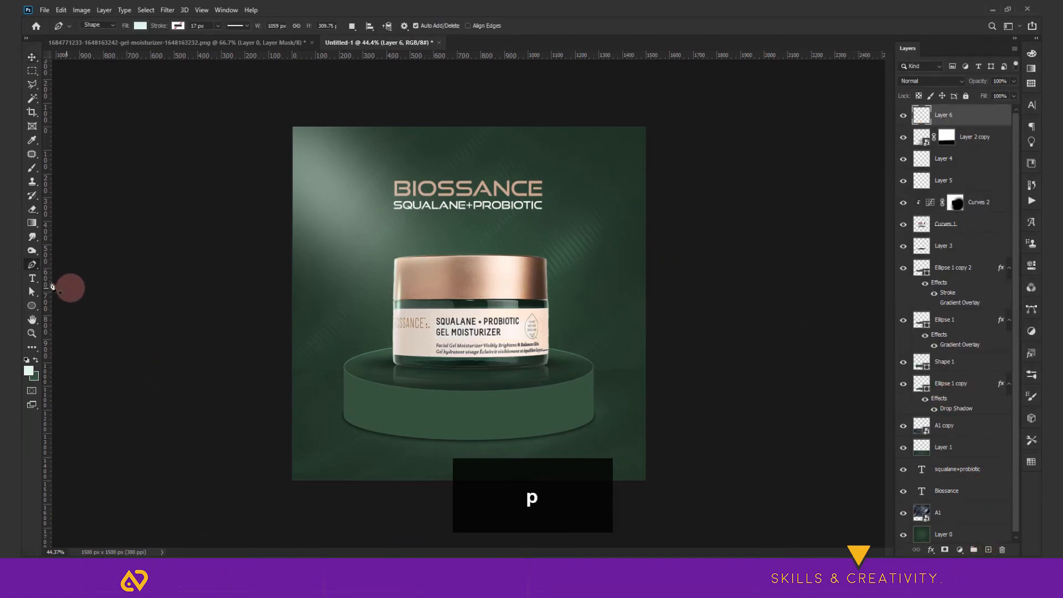
click(113, 25)
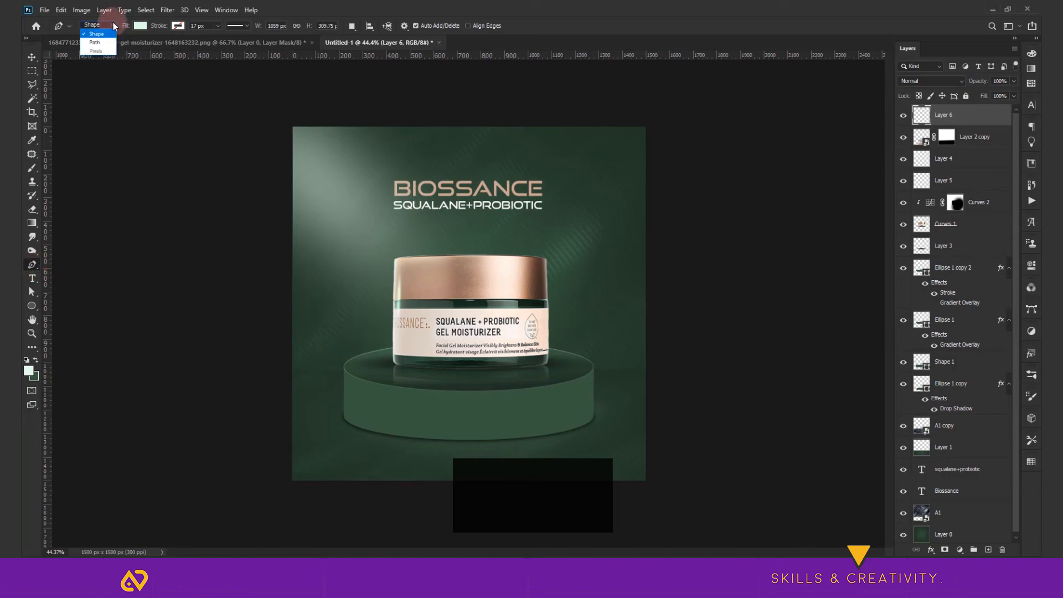
click(112, 25)
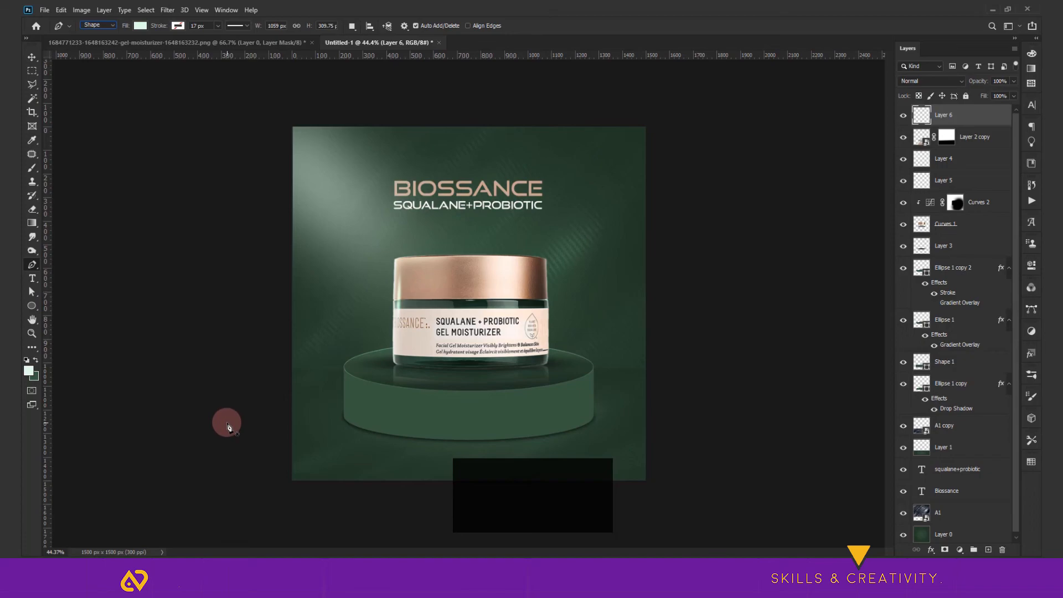
click(99, 26)
click(95, 37)
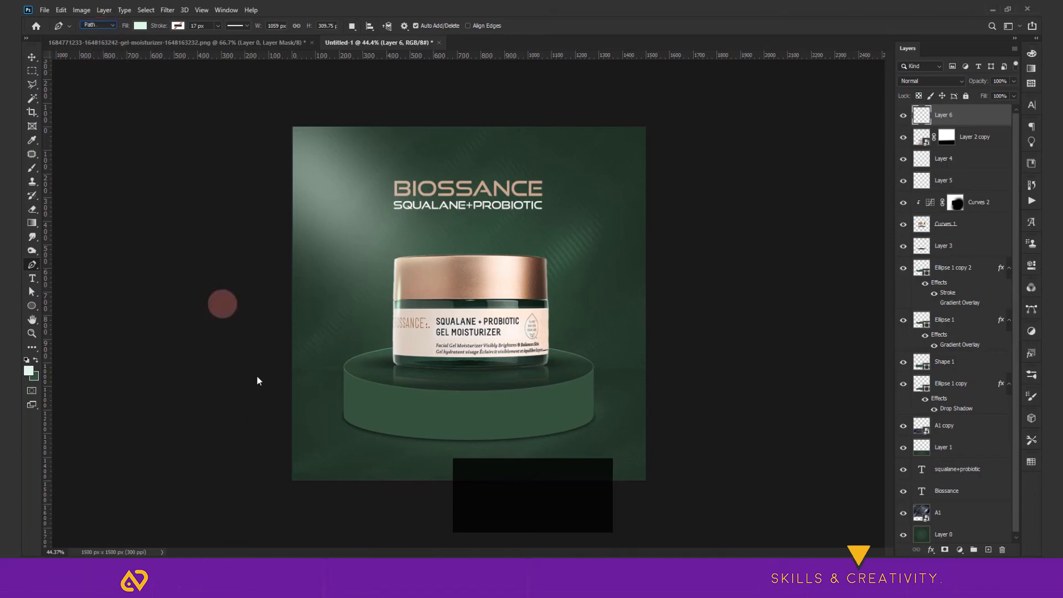
click(237, 428)
drag(488, 314, 725, 305)
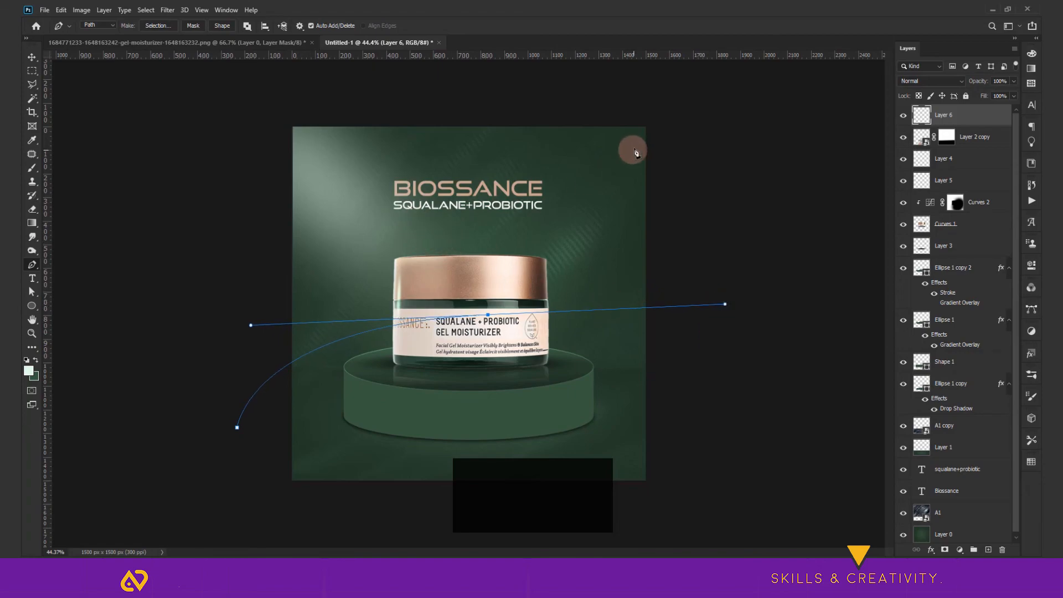
drag(634, 144, 584, 115)
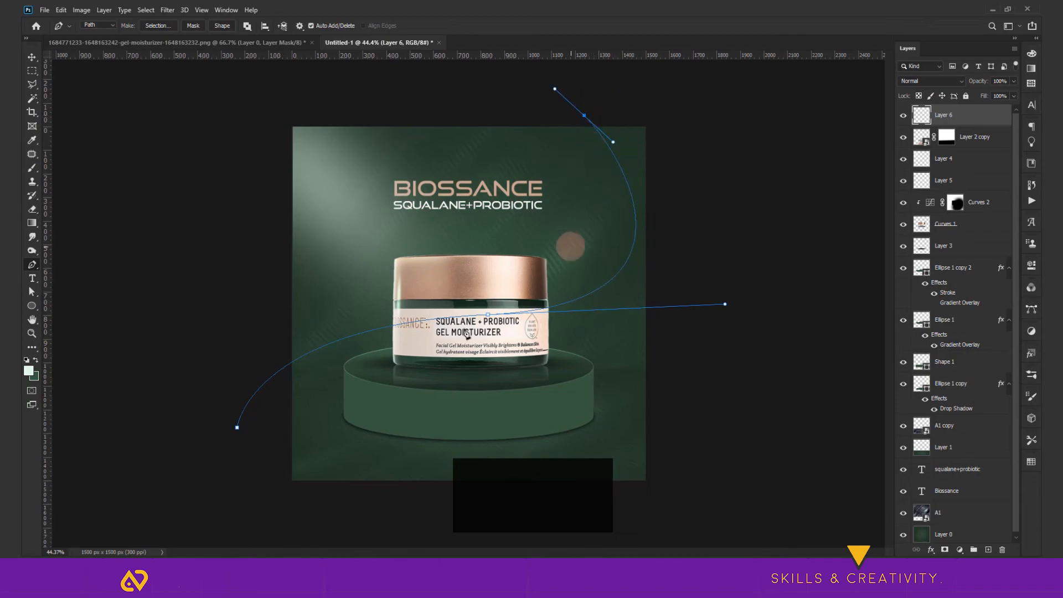
Step: Stroke the path with the Brush without simulated pressure and move the ribbon layer below the ellipse forming the podium's side
right_click(487, 315)
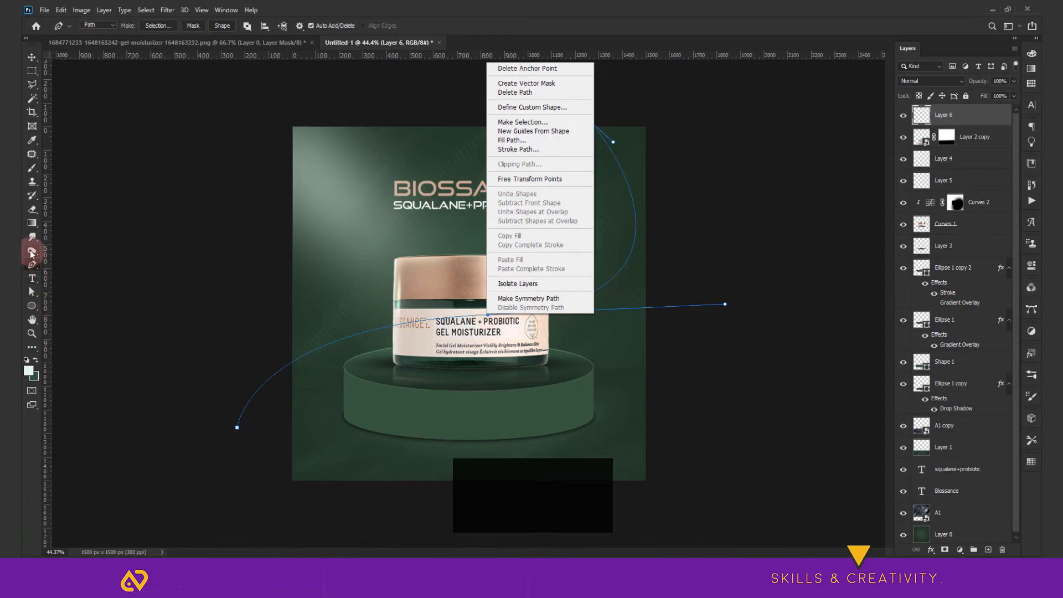
click(523, 150)
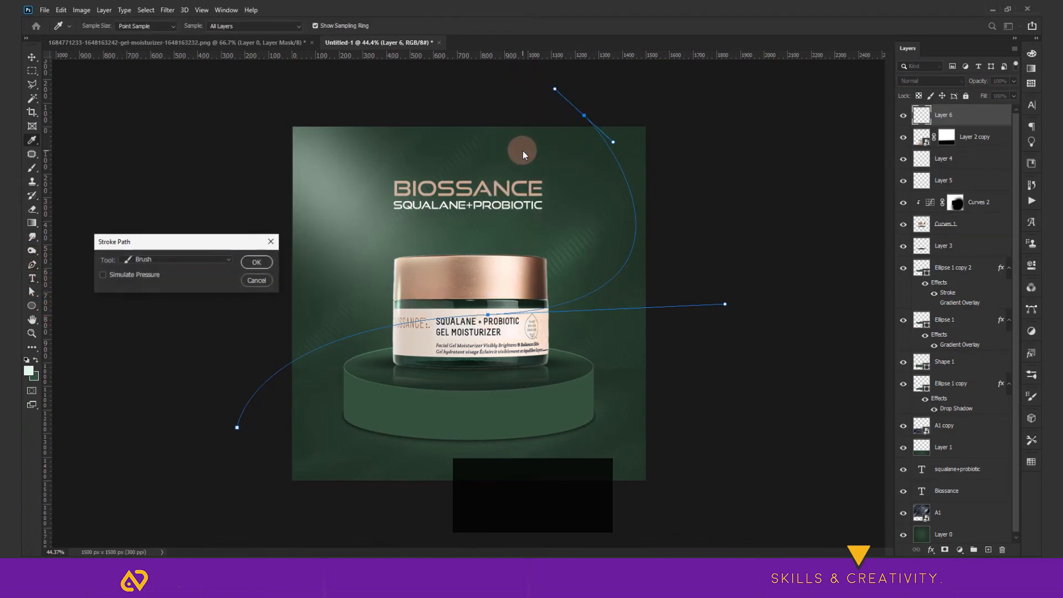
click(254, 262)
key(v)
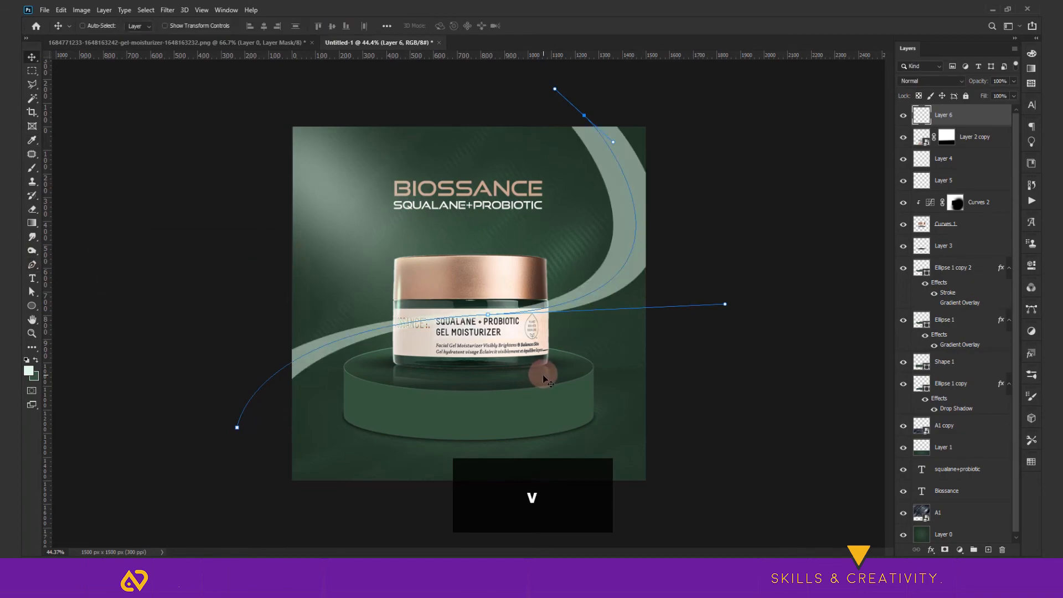
key(Return)
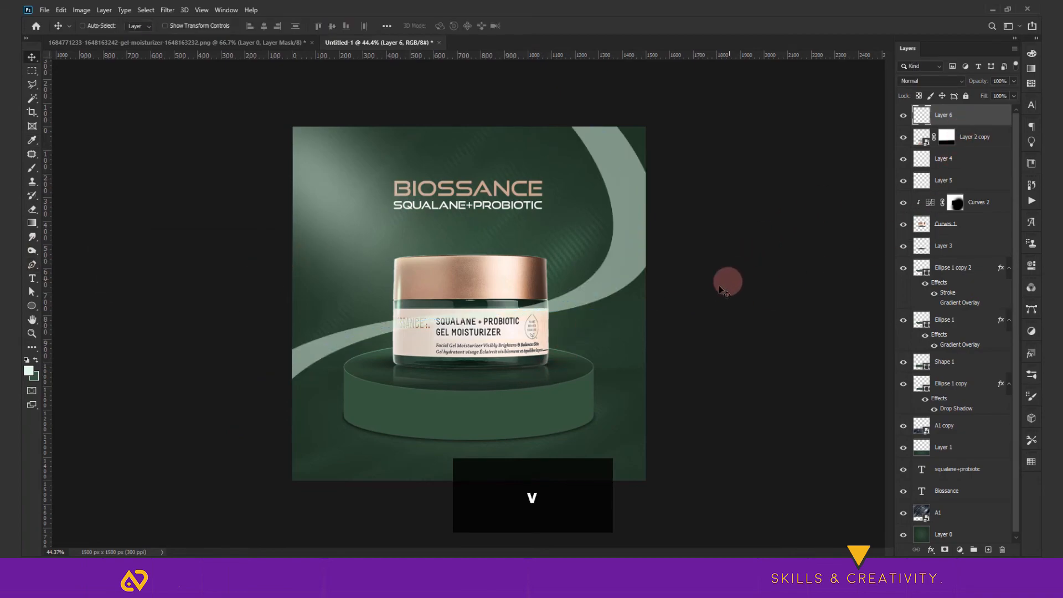
drag(952, 118, 943, 407)
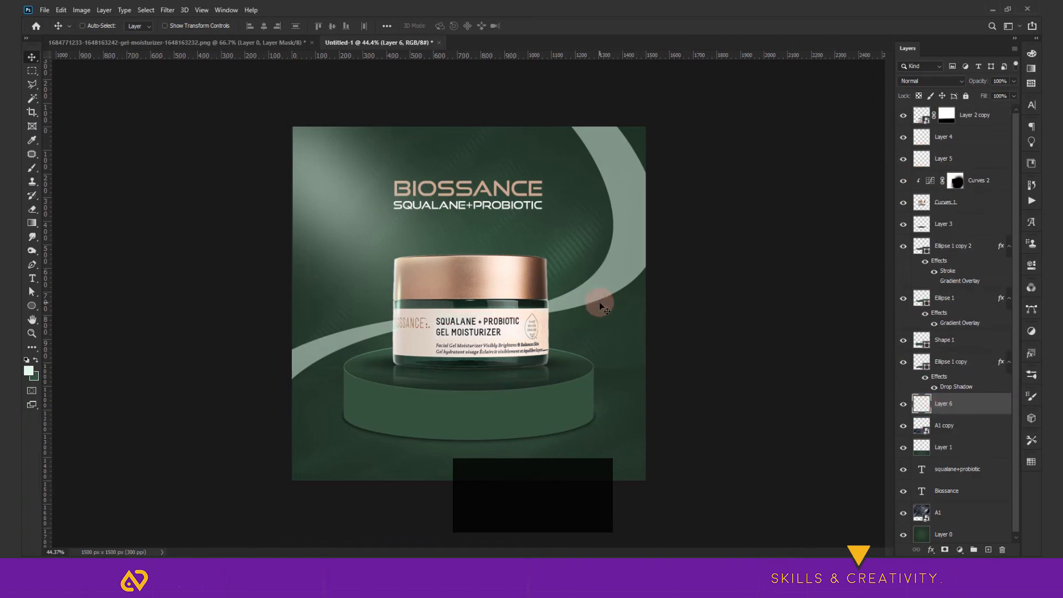
click(960, 424)
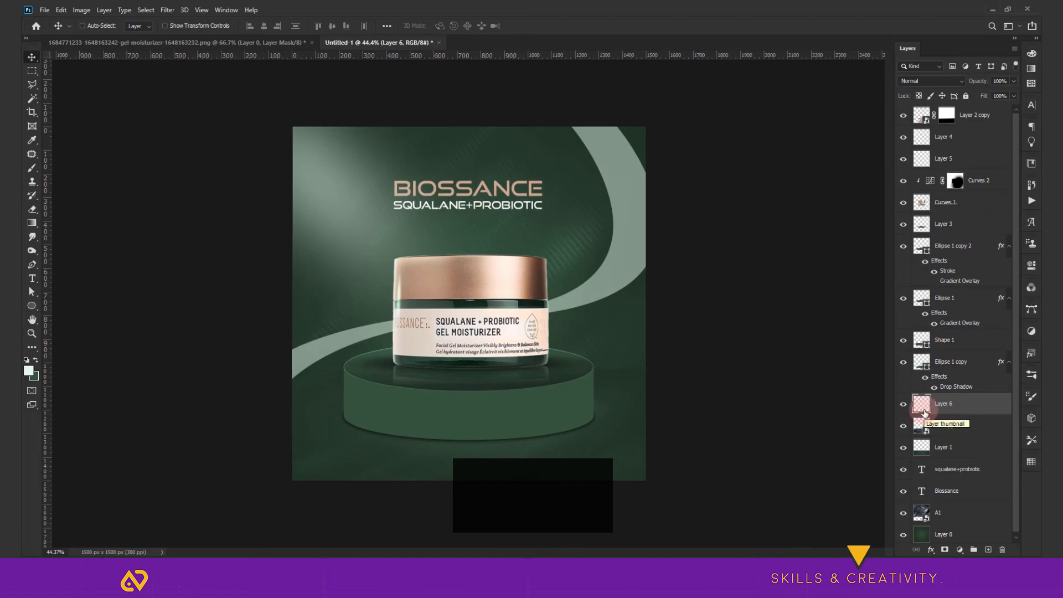
Step: Select the ribbon's left part with a closed Pen path and cut it in place onto its own layer
key(p)
click(465, 271)
drag(446, 341, 394, 405)
drag(316, 419, 227, 394)
drag(224, 388, 295, 285)
drag(314, 279, 463, 270)
click(465, 271)
key(ctrl+Return)
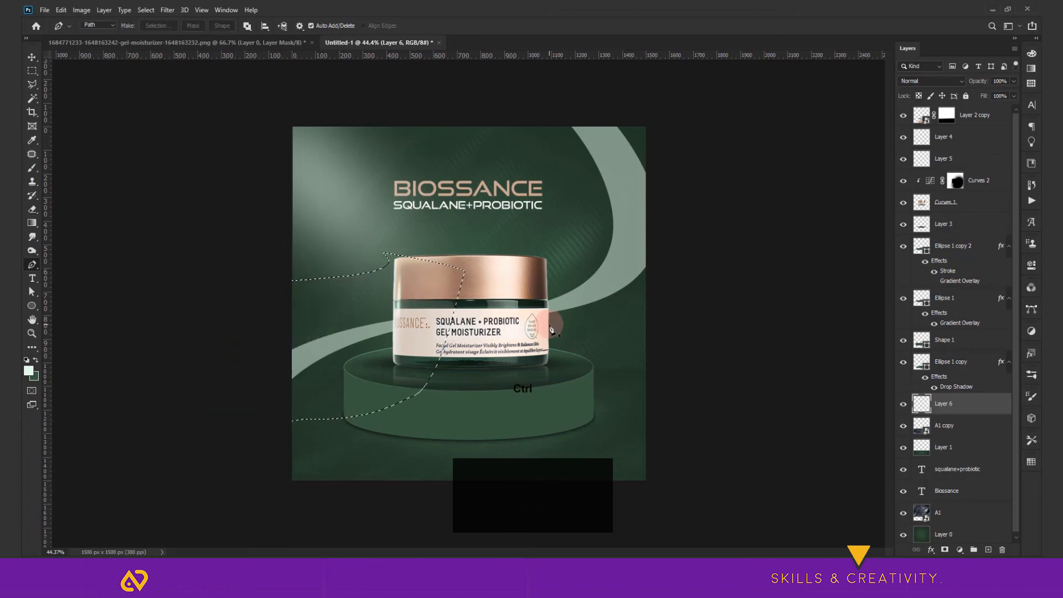
key(ctrl+x)
key(shift+ctrl+v)
key(v)
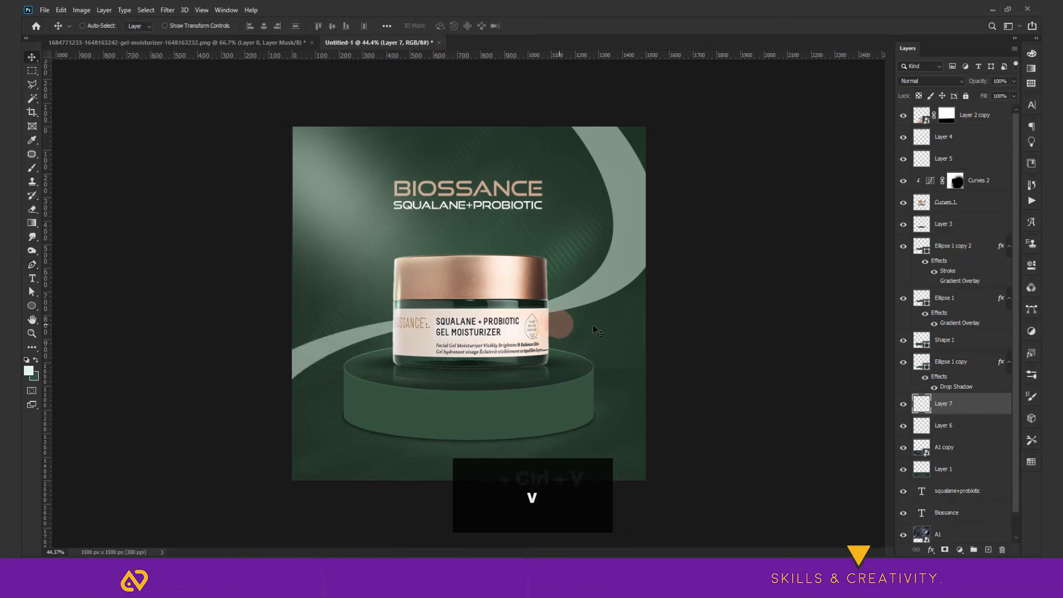
Step: Give the ribbon's left piece a dark green Color Overlay in Normal mode at 100% opacity
click(930, 550)
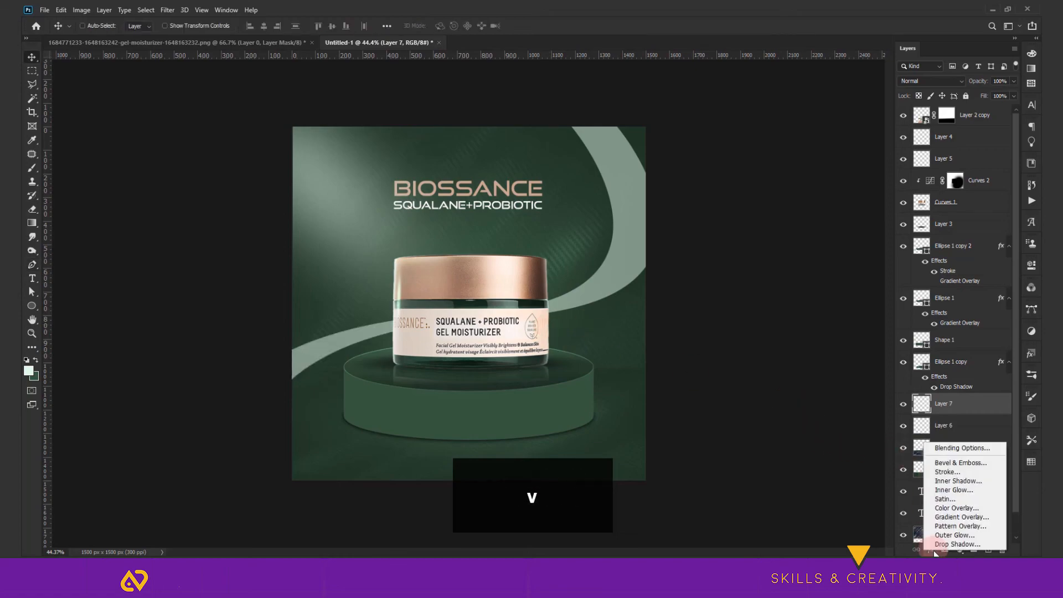
click(944, 510)
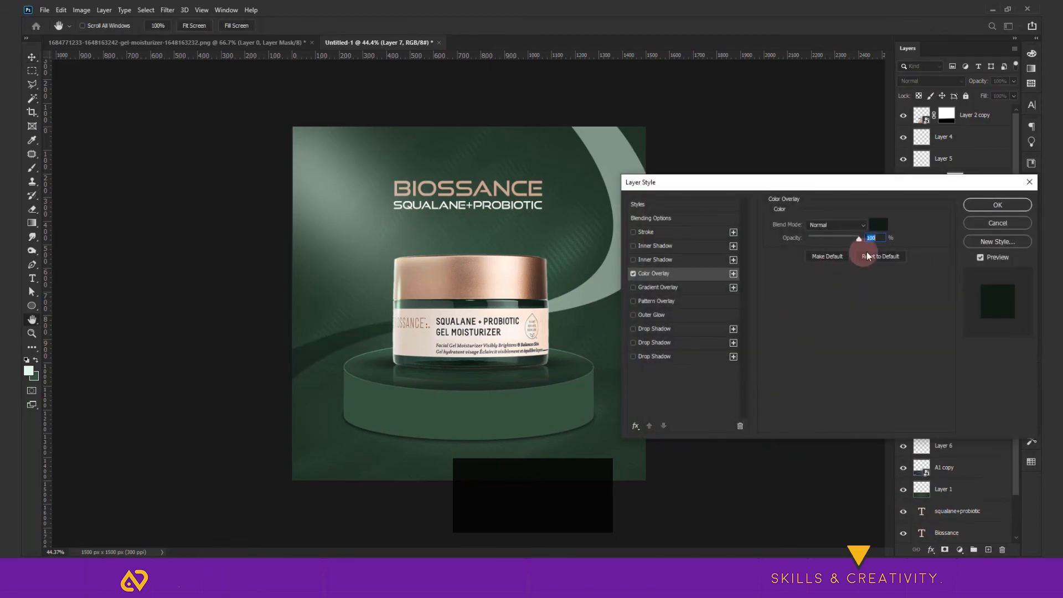
click(998, 217)
click(998, 206)
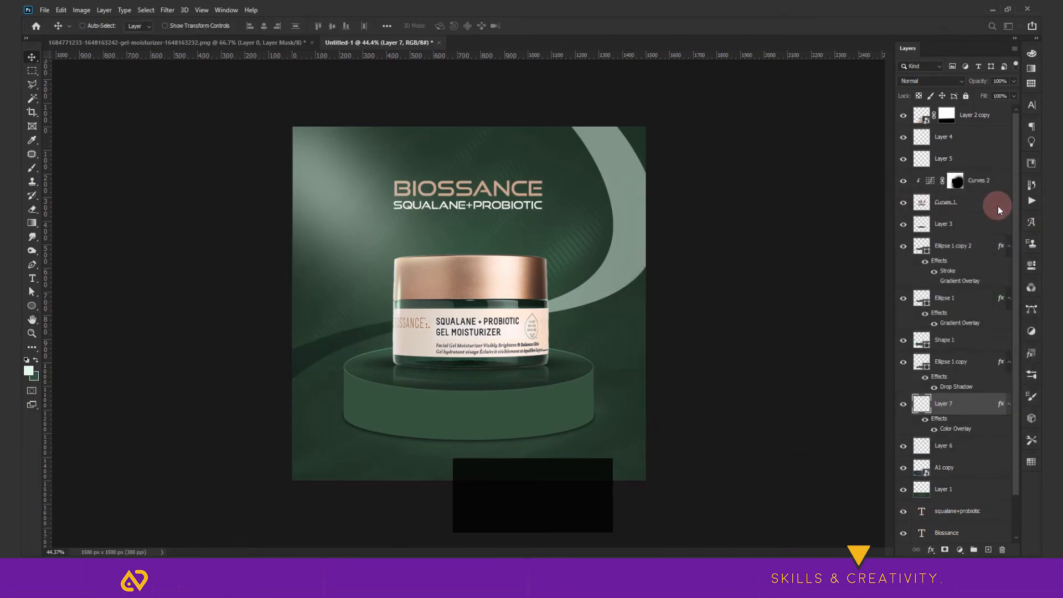
Step: Give the ribbon's right piece on Layer 6 a linear green Gradient Overlay at 100% opacity
right_click(618, 260)
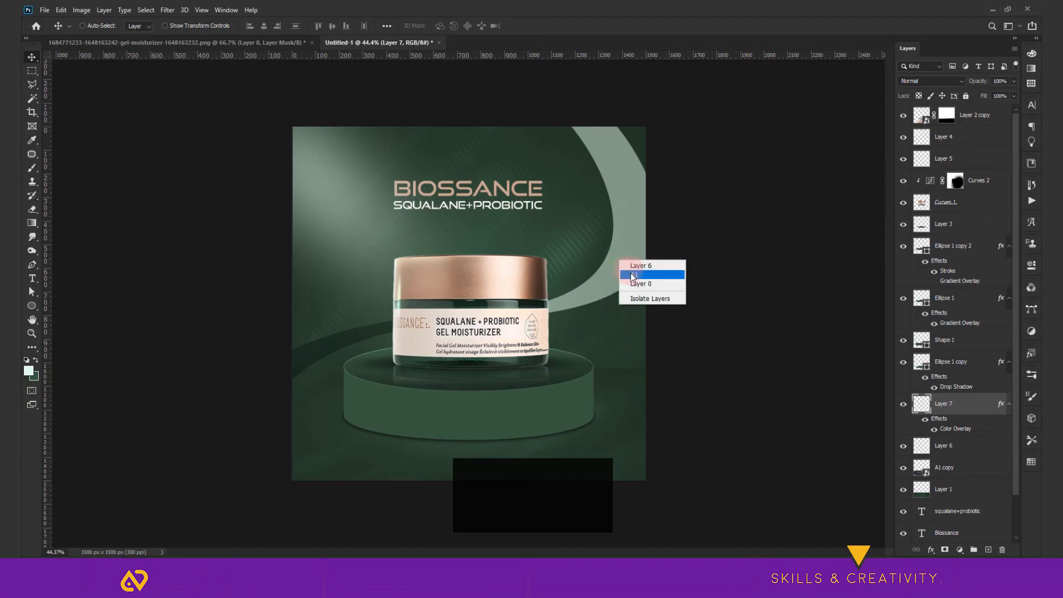
click(632, 275)
right_click(643, 207)
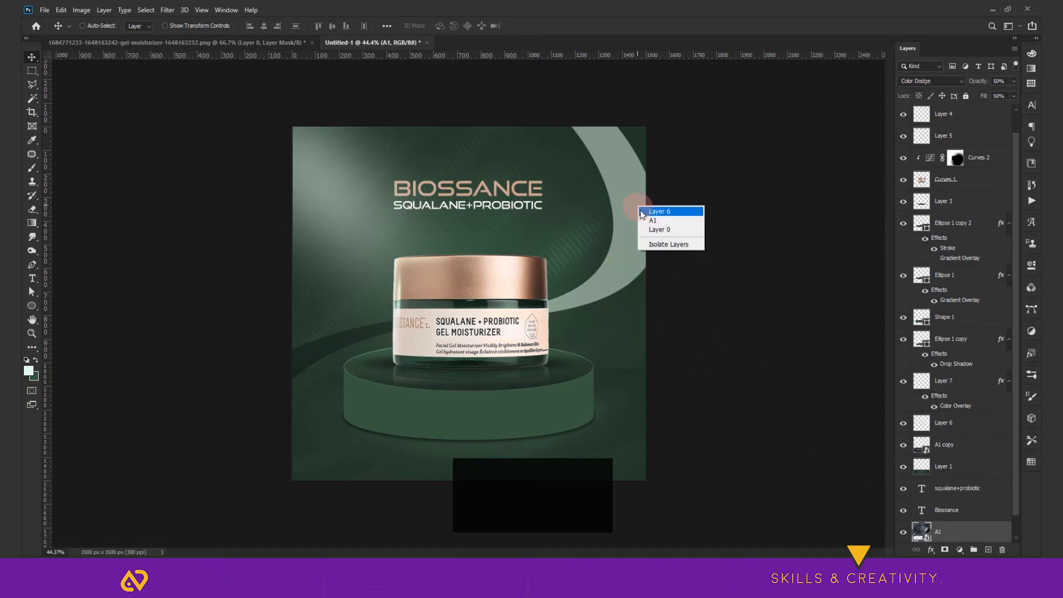
click(664, 212)
click(931, 550)
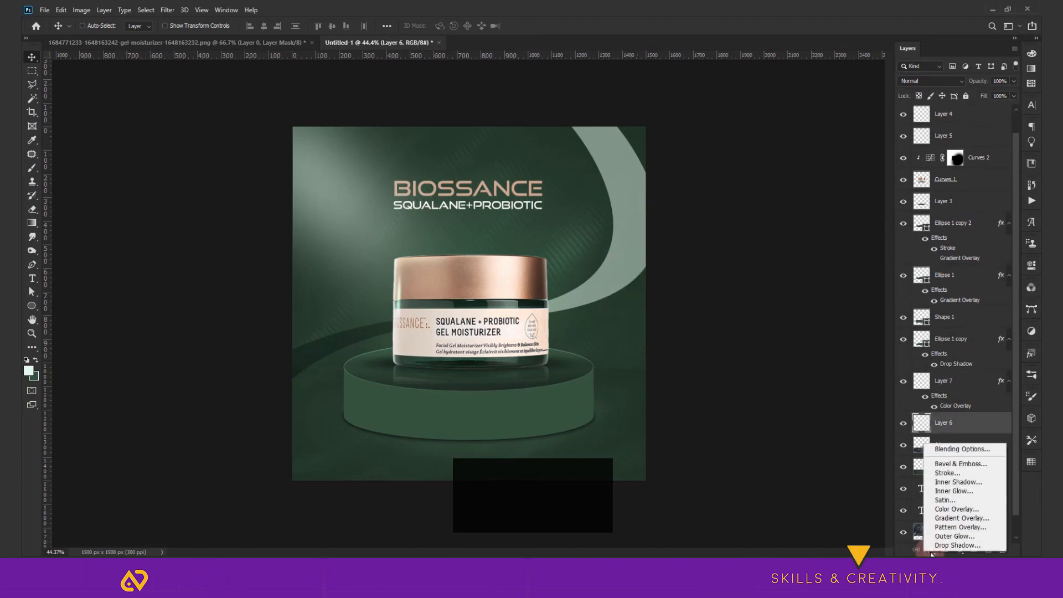
click(955, 519)
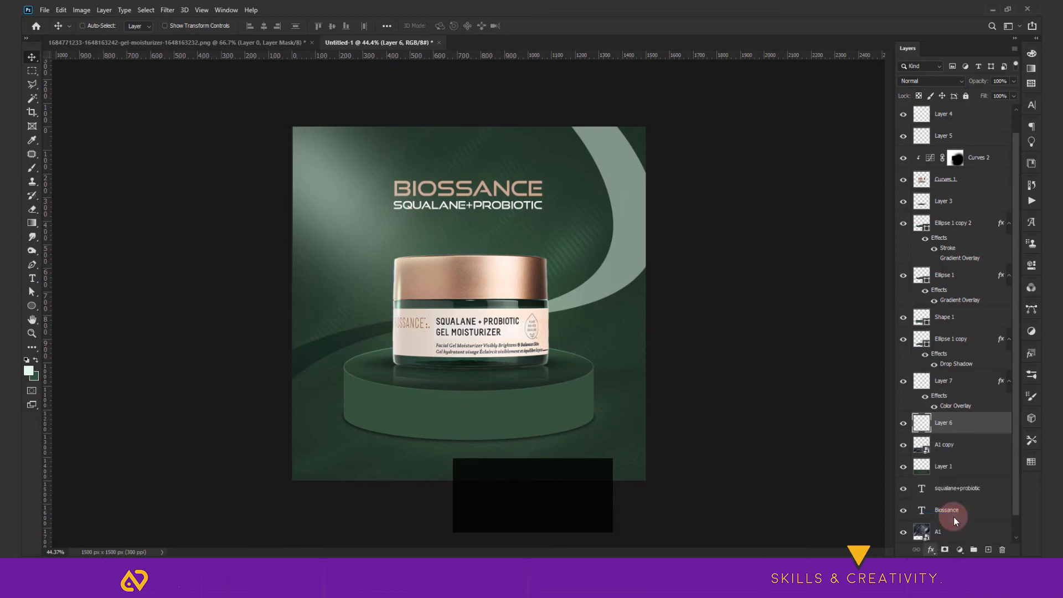
drag(774, 194, 786, 318)
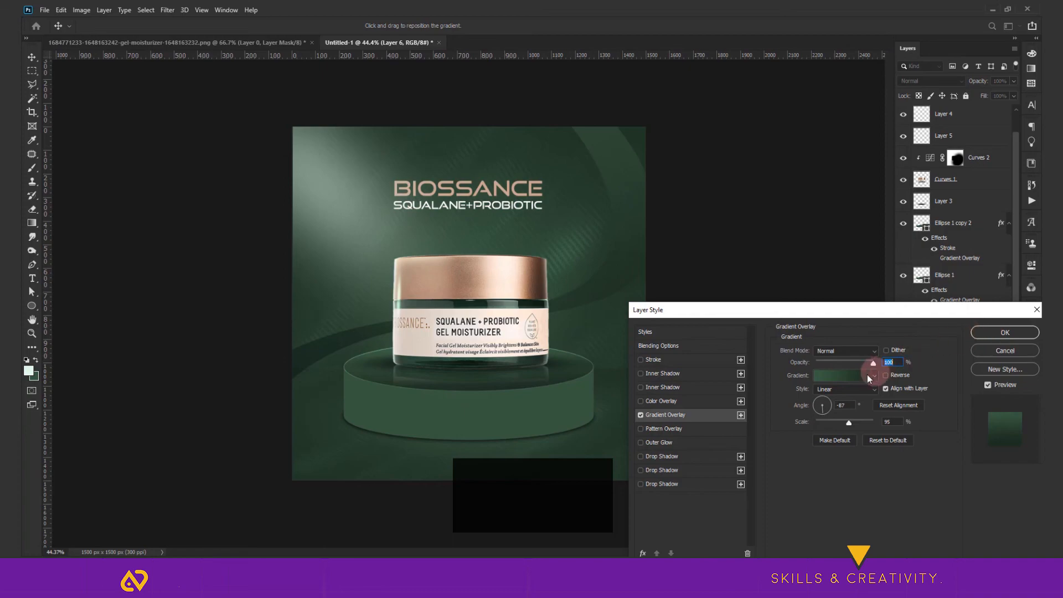
click(989, 334)
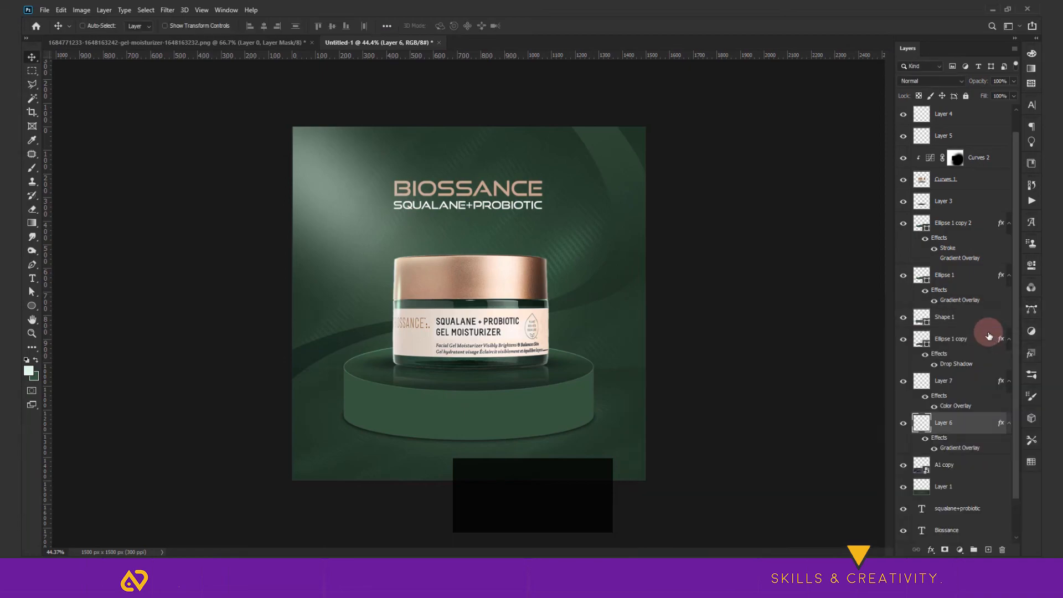
ctrl+click(944, 382)
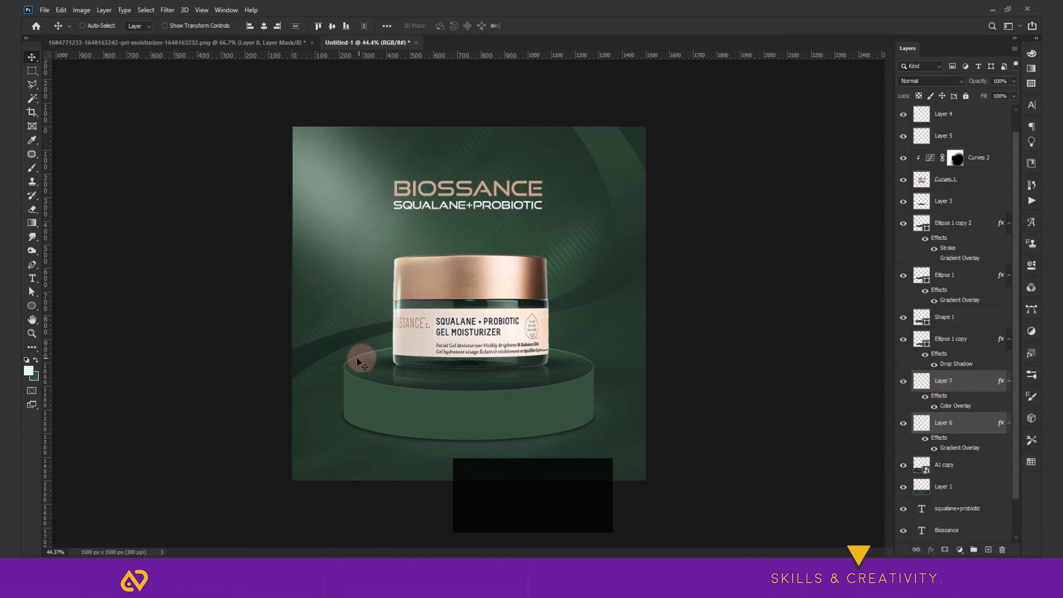
right_click(343, 317)
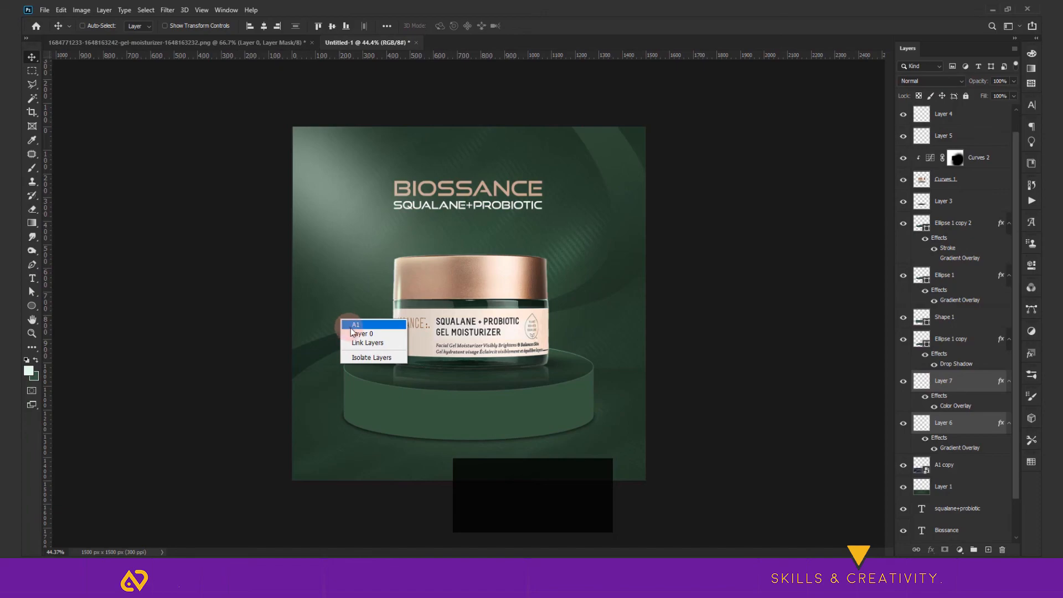
click(361, 325)
scroll(1018, 460, down, 1)
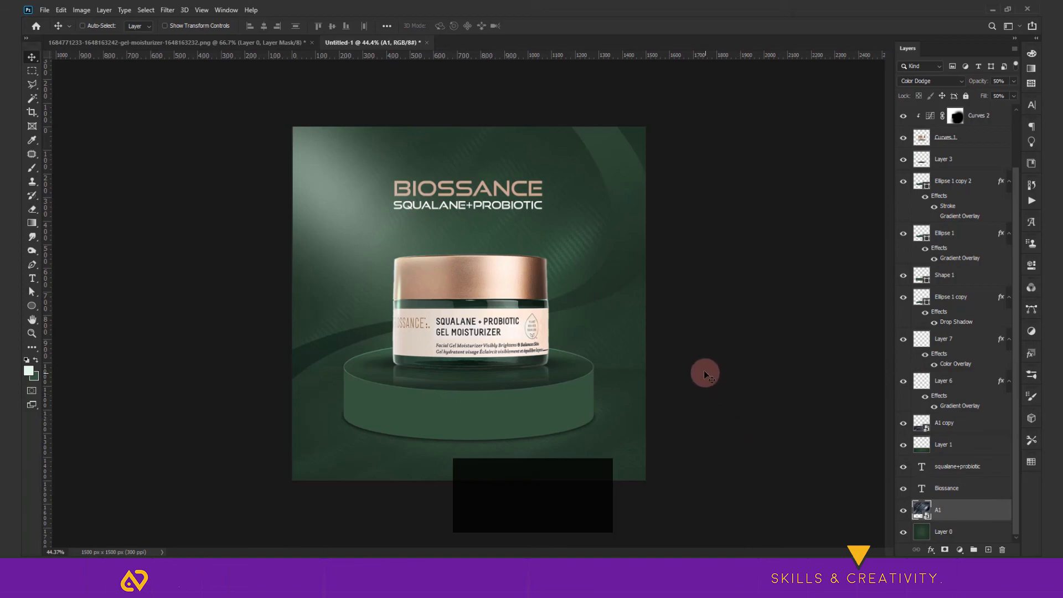
key(alt)
key(space)
click(669, 363)
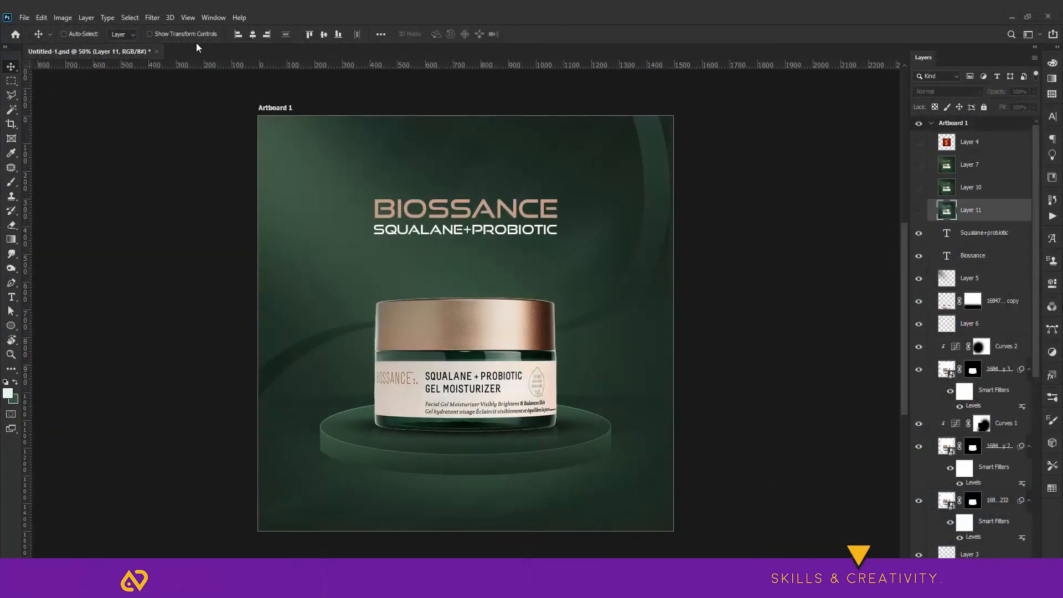
Step: In Untitled-1.psd, stamp the visible design onto a new layer above the Squalane+probiotic text and open it in the Camera Raw filter
click(152, 17)
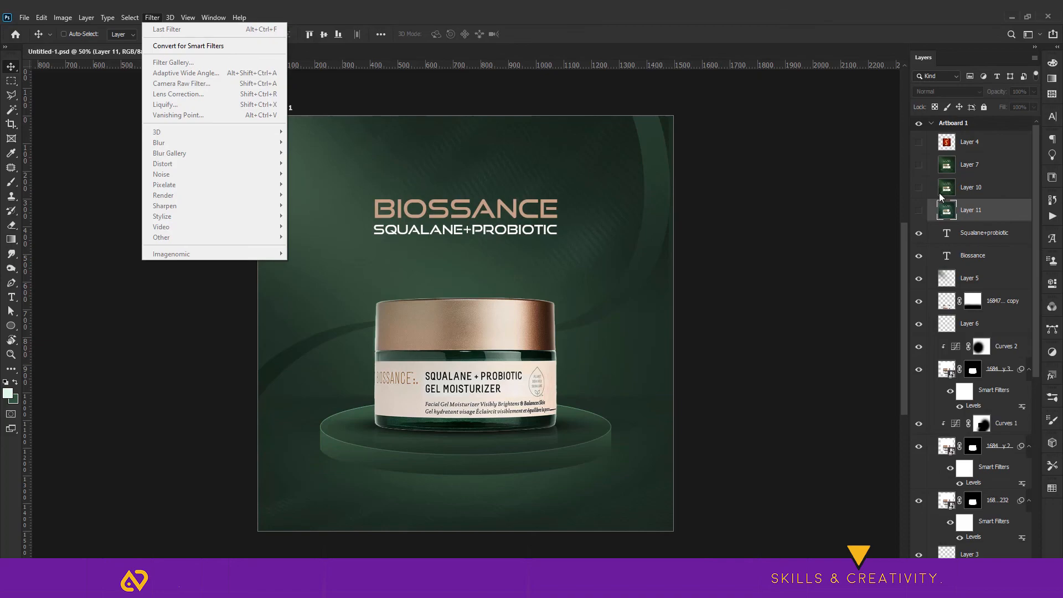
click(976, 237)
click(976, 237)
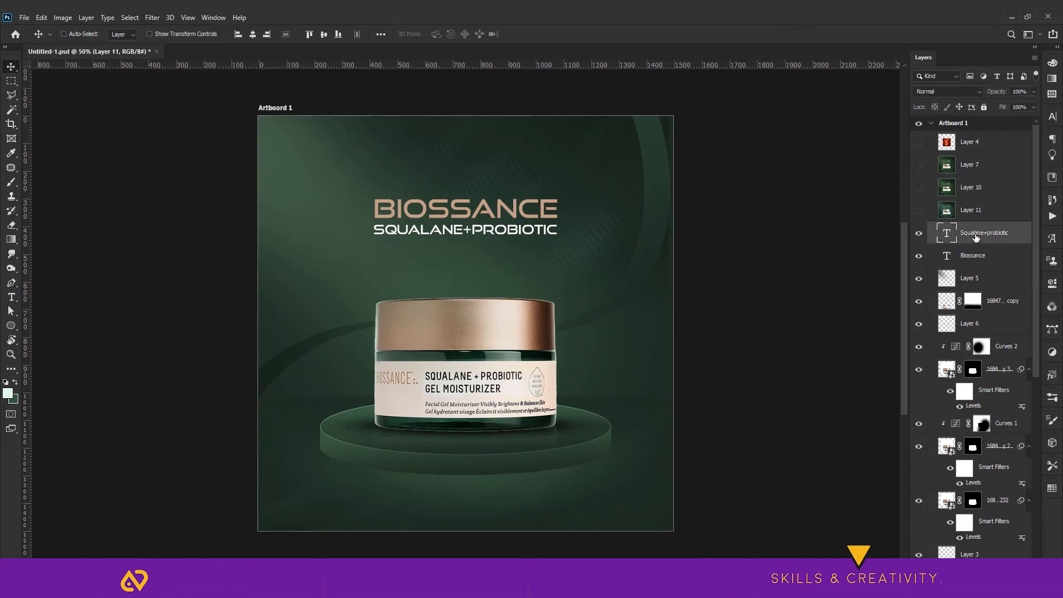
key(ctrl+shift+alt+n)
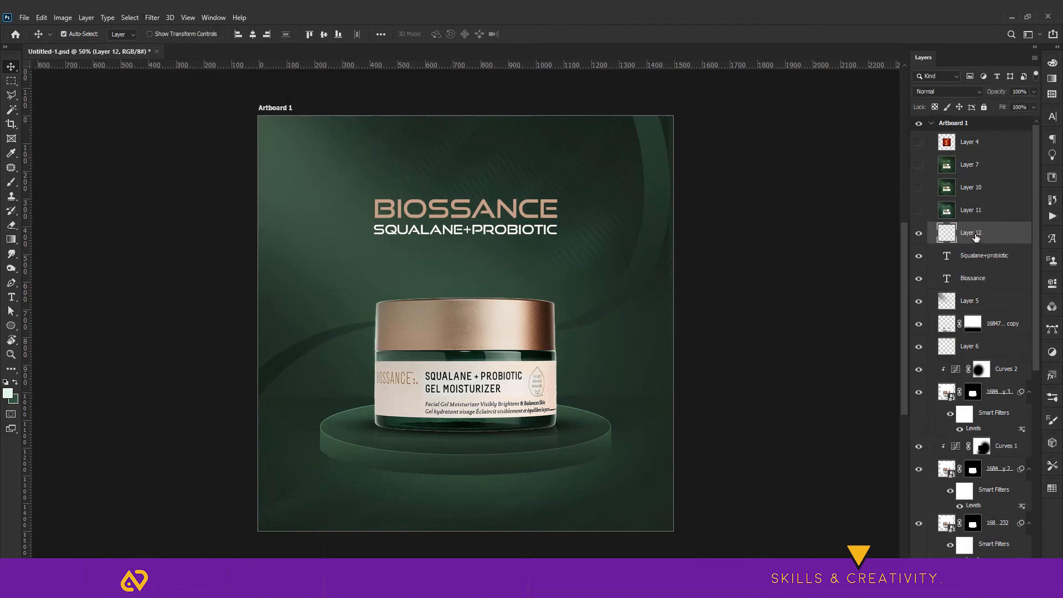
click(153, 18)
click(182, 84)
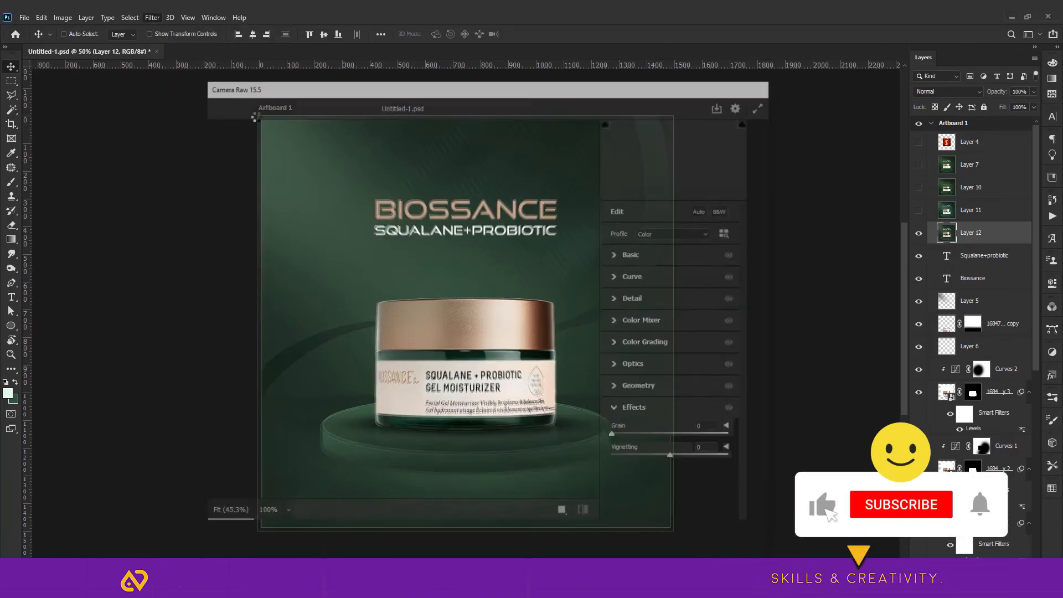
Step: Set the Basic adjustments to Temperature -8, Tint -17, Exposure -0.35, Contrast -11, Highlights +16, Shadows -14, Whites +20 and Texture +36
click(633, 254)
drag(674, 268, 680, 346)
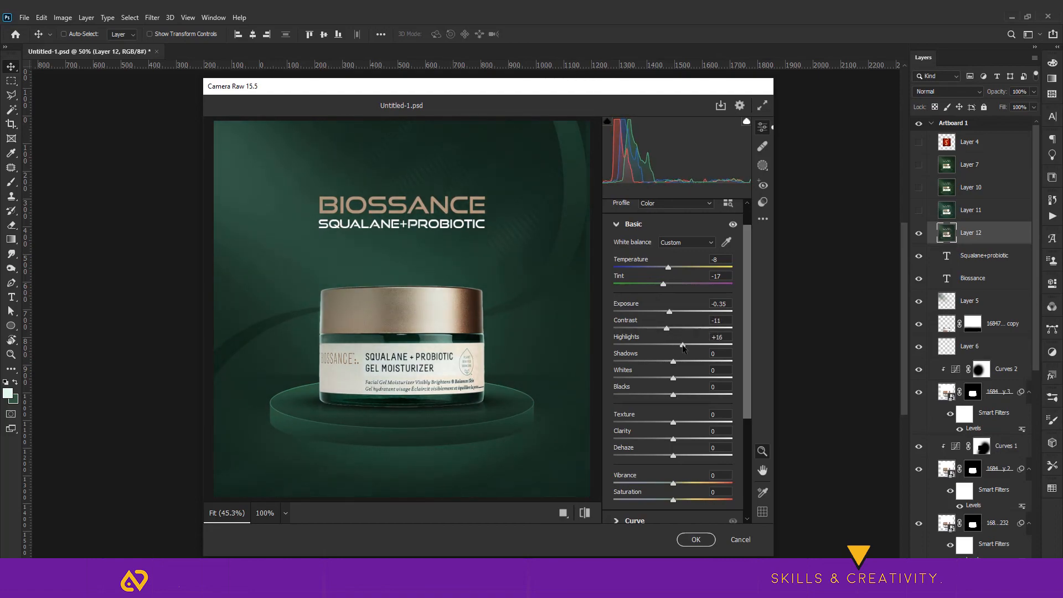
drag(671, 364, 666, 364)
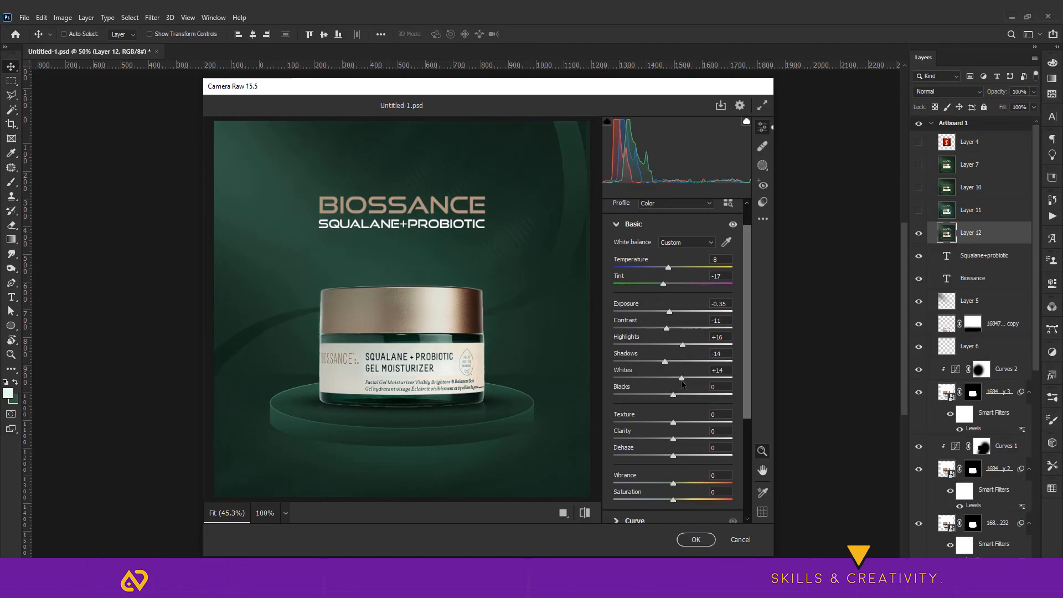
scroll(691, 401, down, 3)
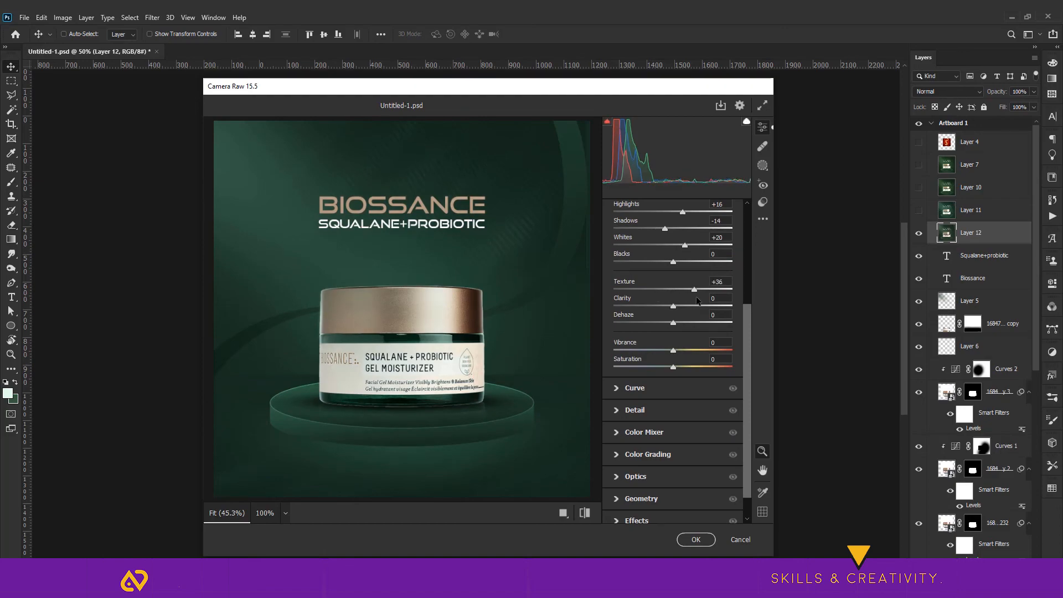
drag(697, 297, 697, 296)
Step: Set Sharpening to 104, Noise Reduction to 51, Color Noise Reduction to 34 and Vignetting to -13, and apply the Camera Raw filter
click(618, 411)
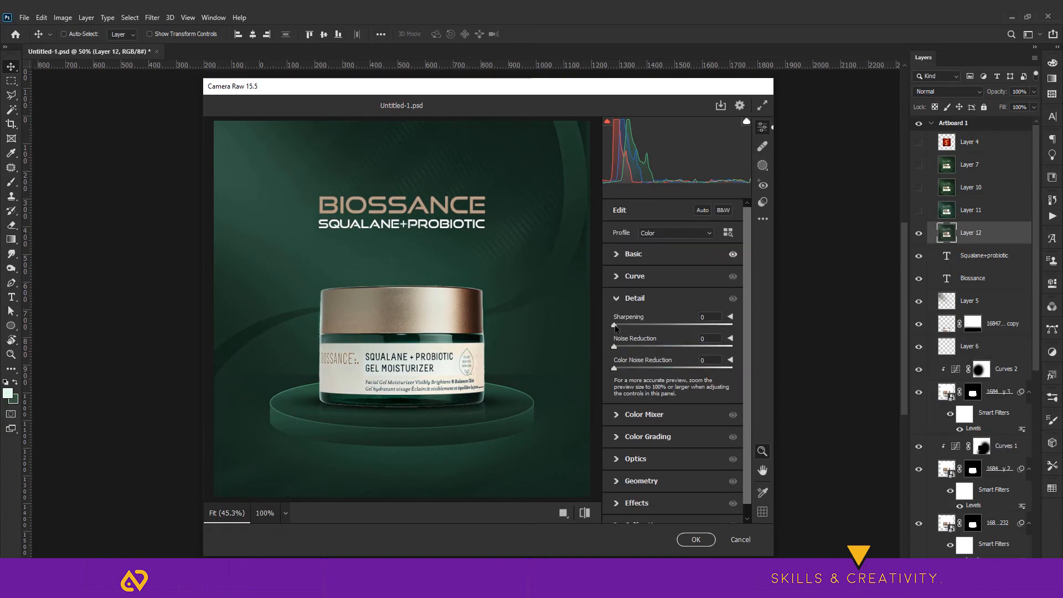
drag(691, 325, 697, 324)
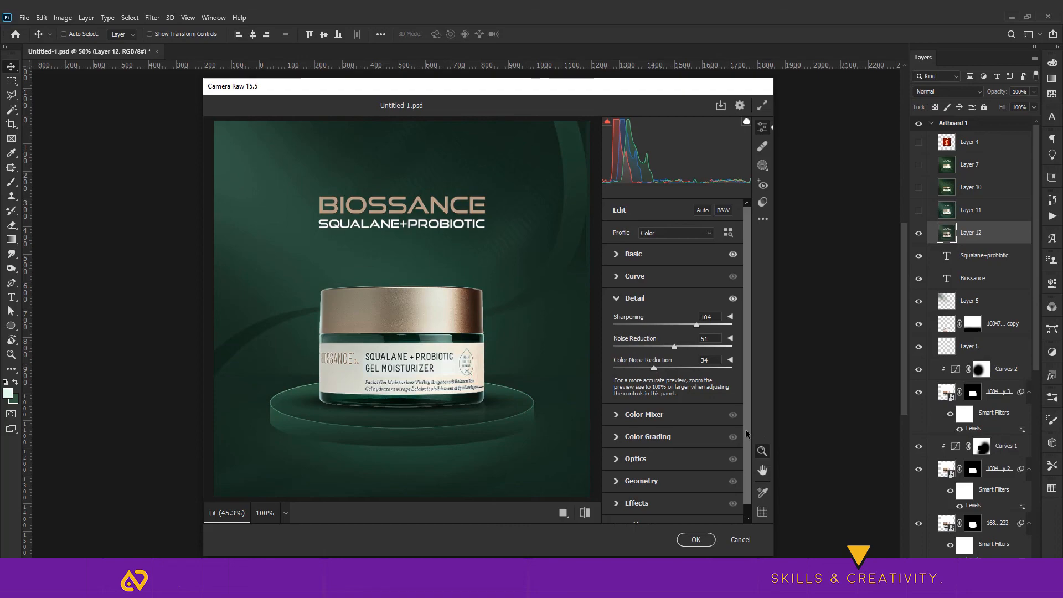
scroll(711, 466, down, 1)
click(616, 493)
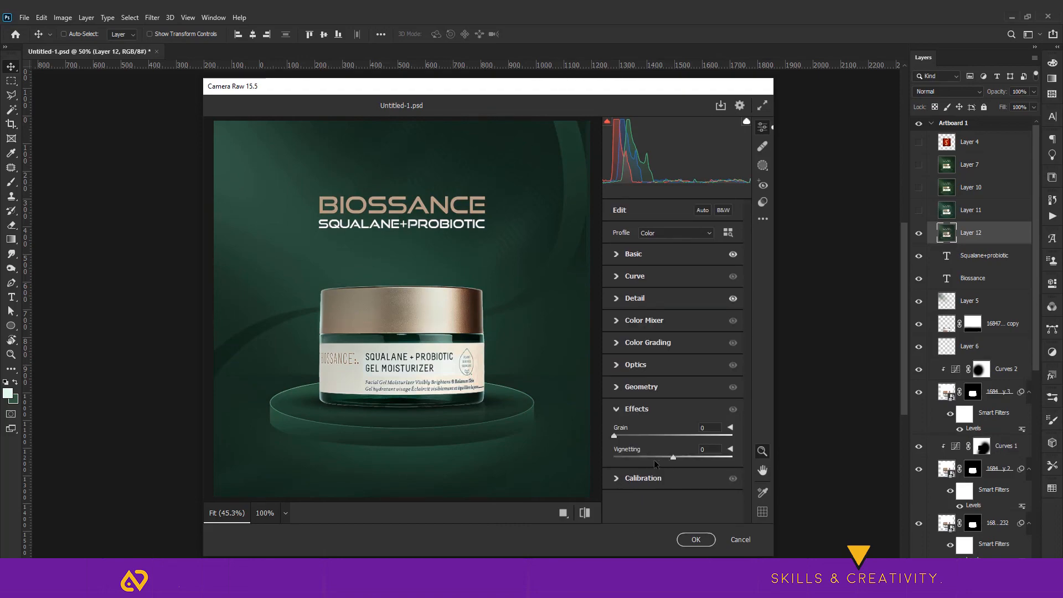
drag(674, 458, 666, 458)
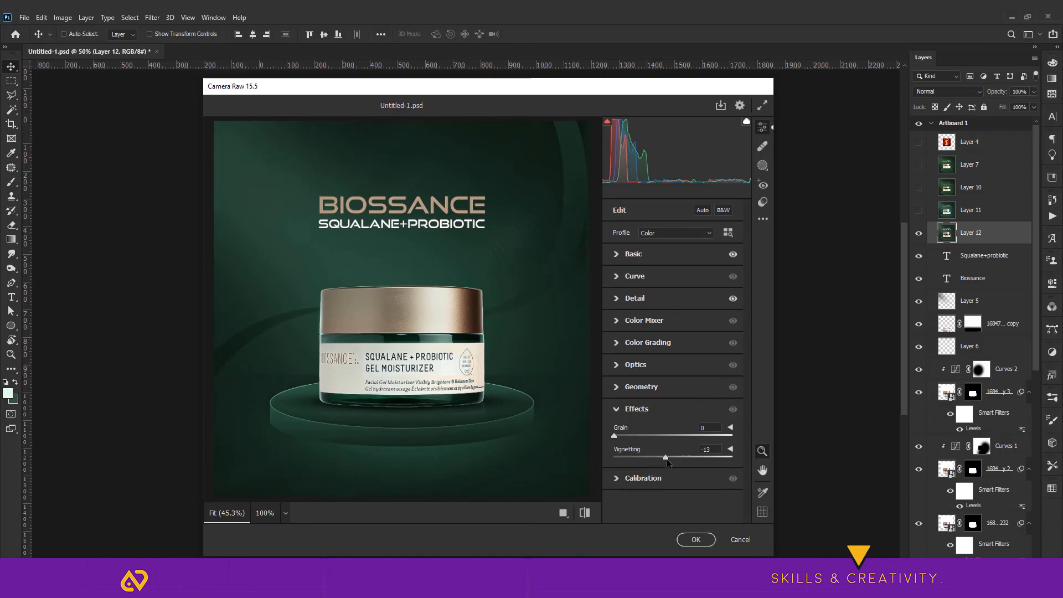
click(696, 540)
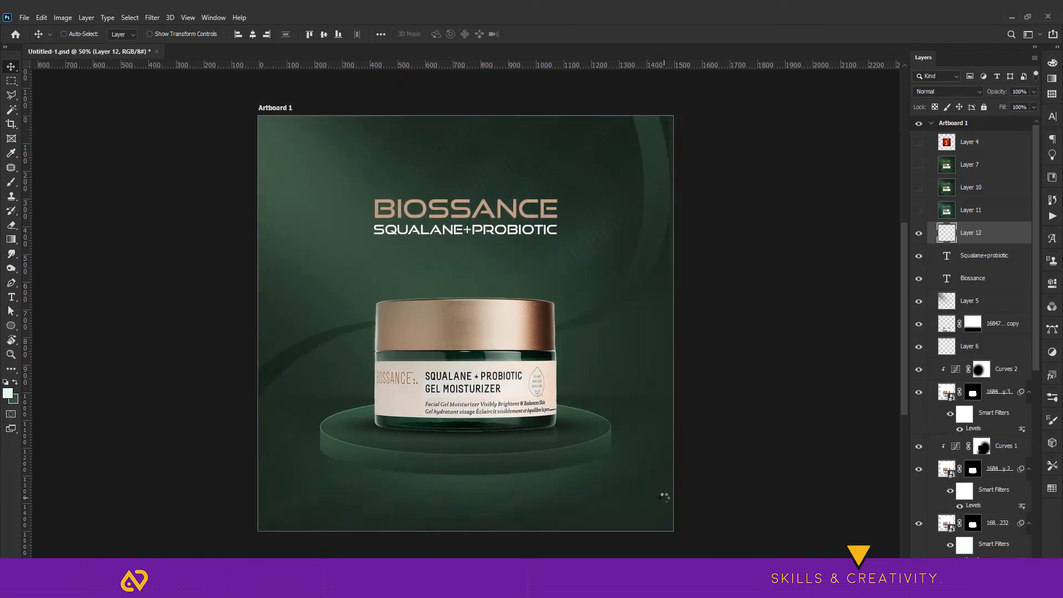